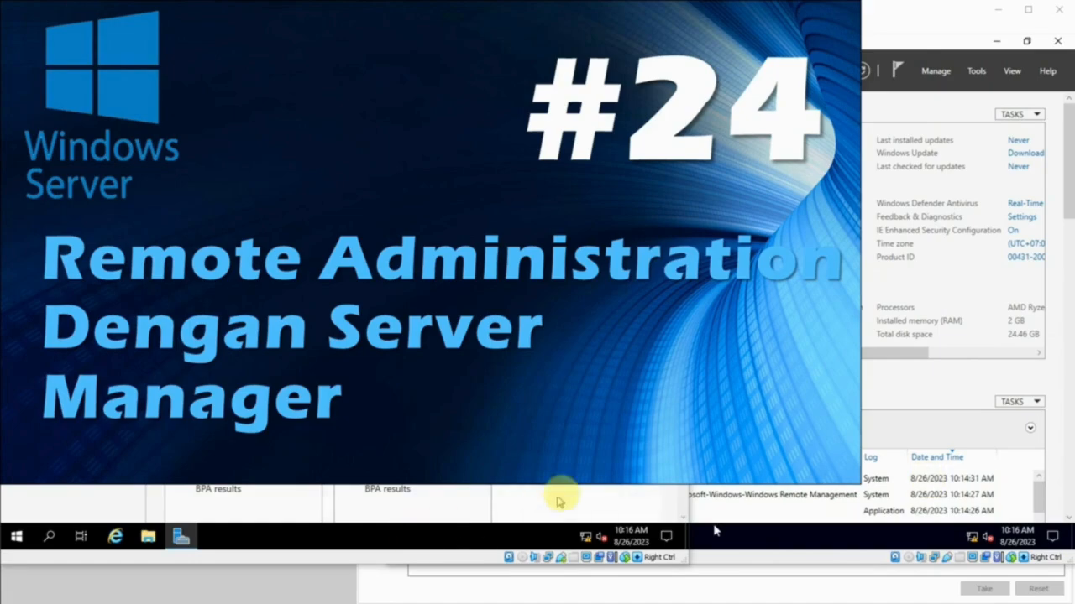
# - Compare the Local Server properties of the domain controller JKT-DC1 with those of the member server JKT-SVR1
pyautogui.click(562, 497)
pyautogui.click(911, 11)
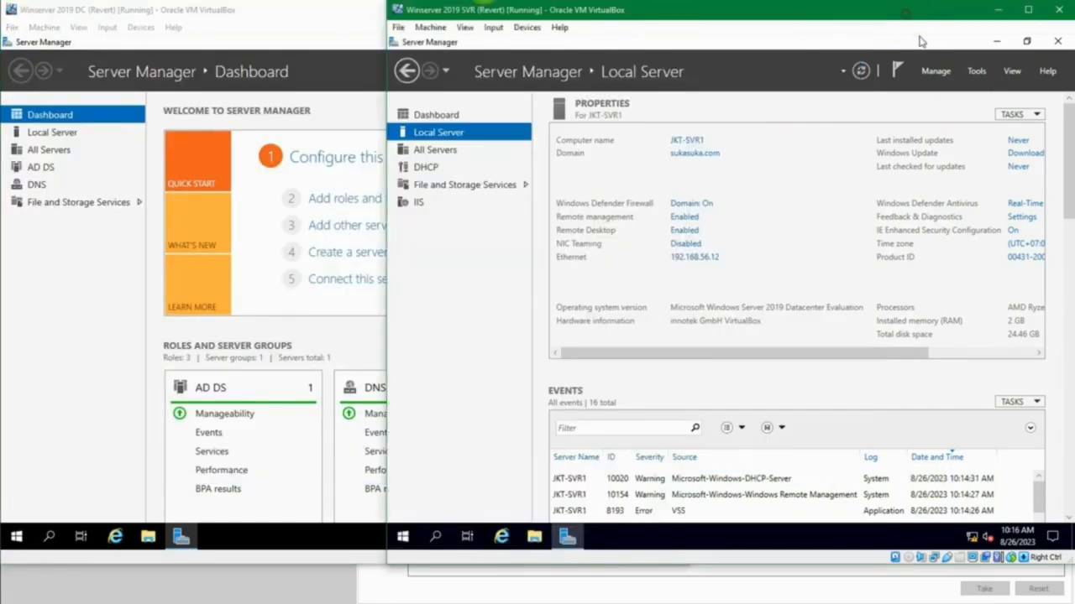
pyautogui.click(338, 10)
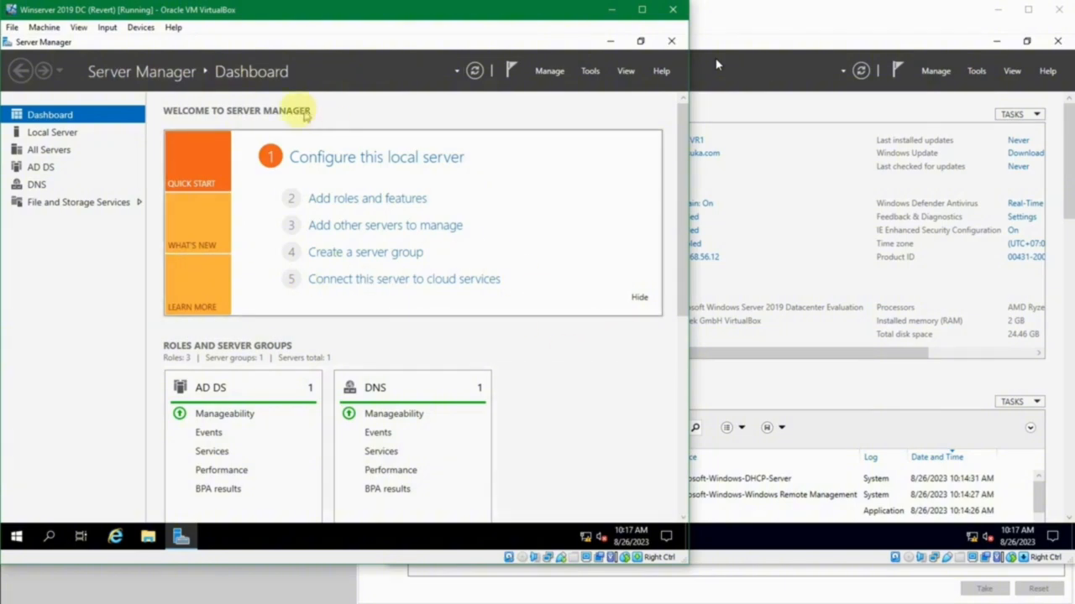
pyautogui.click(53, 132)
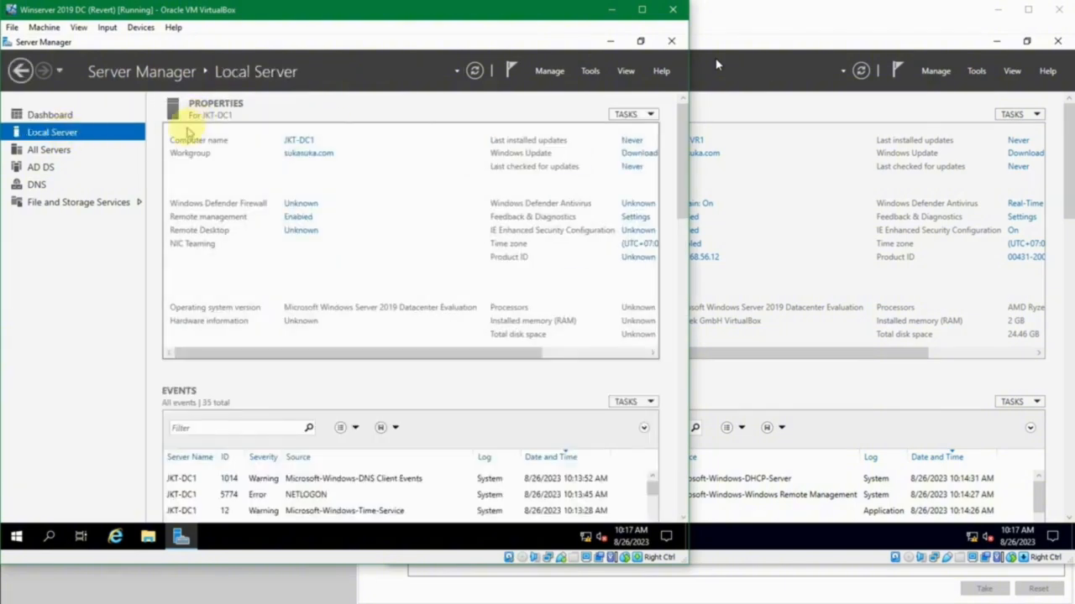
pyautogui.click(756, 130)
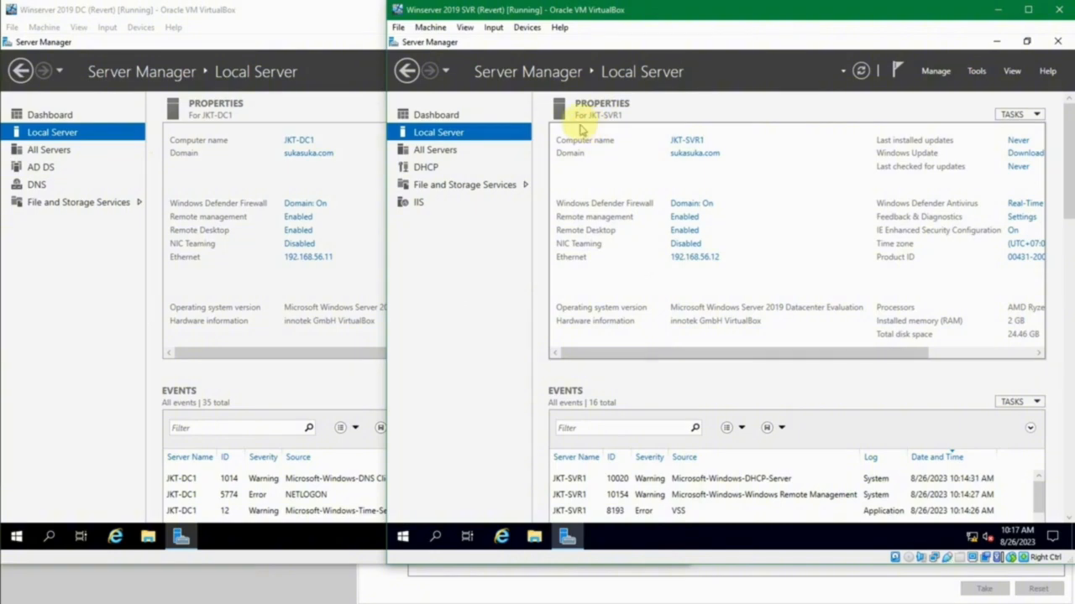
pyautogui.click(271, 40)
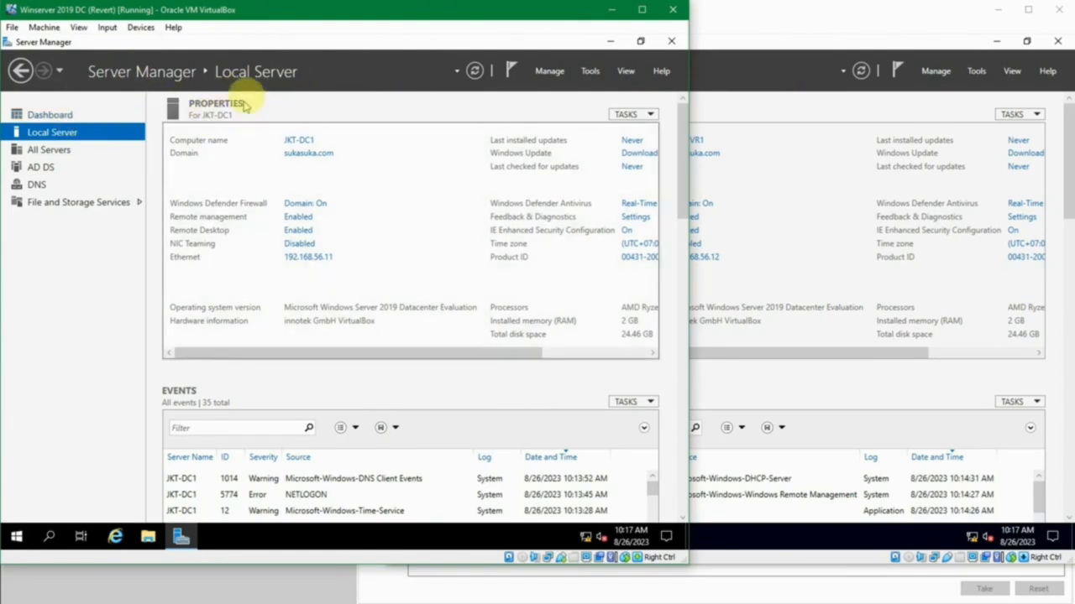
# - Check the All Servers list on JKT-DC1 alongside the JKT-SVR1 virtual machine
pyautogui.click(51, 151)
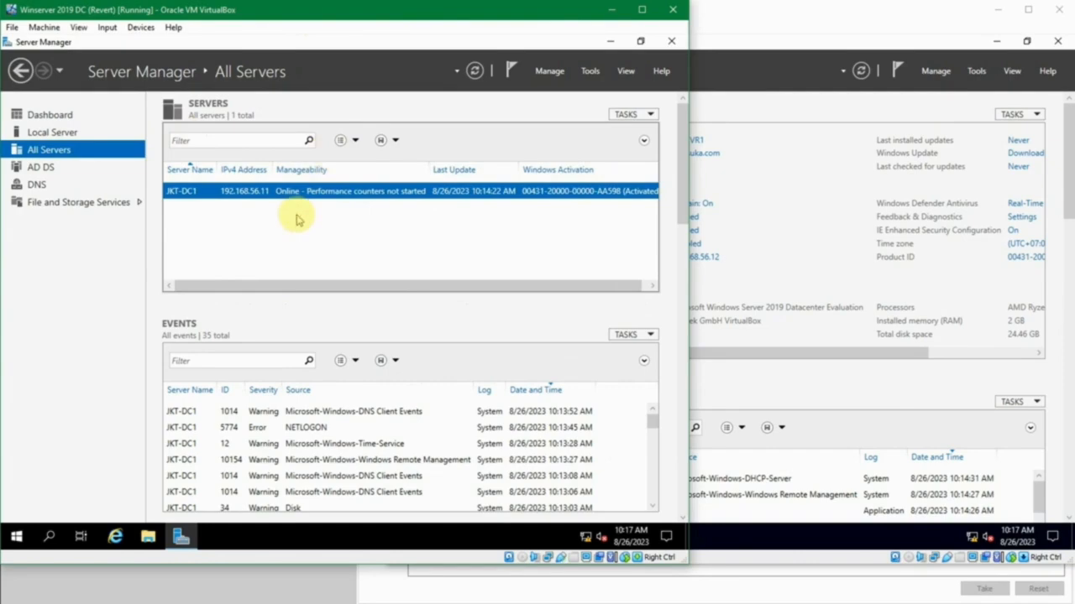
pyautogui.click(748, 112)
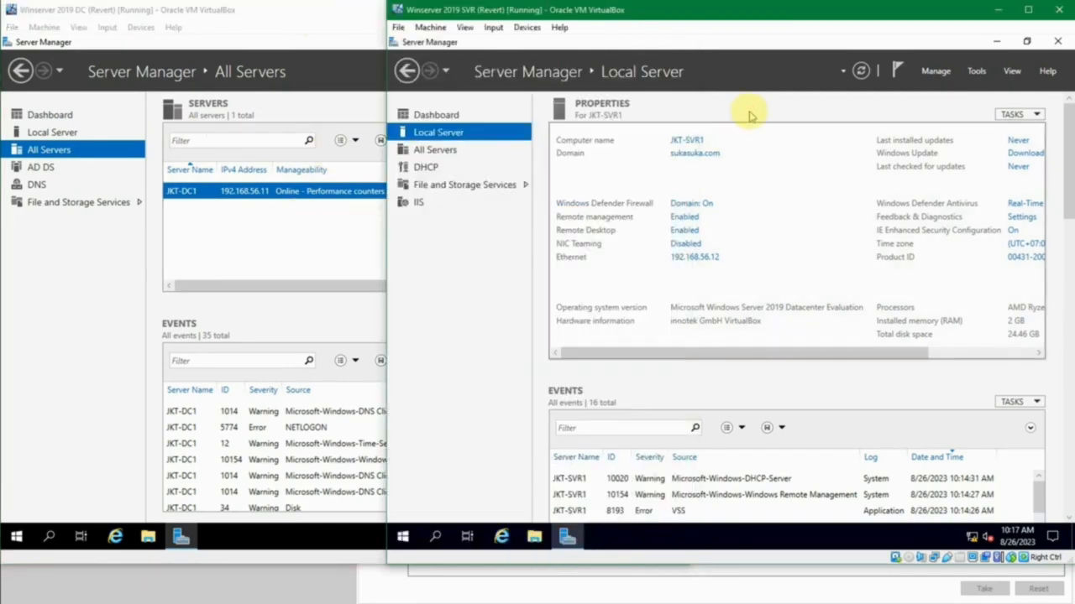
pyautogui.click(288, 216)
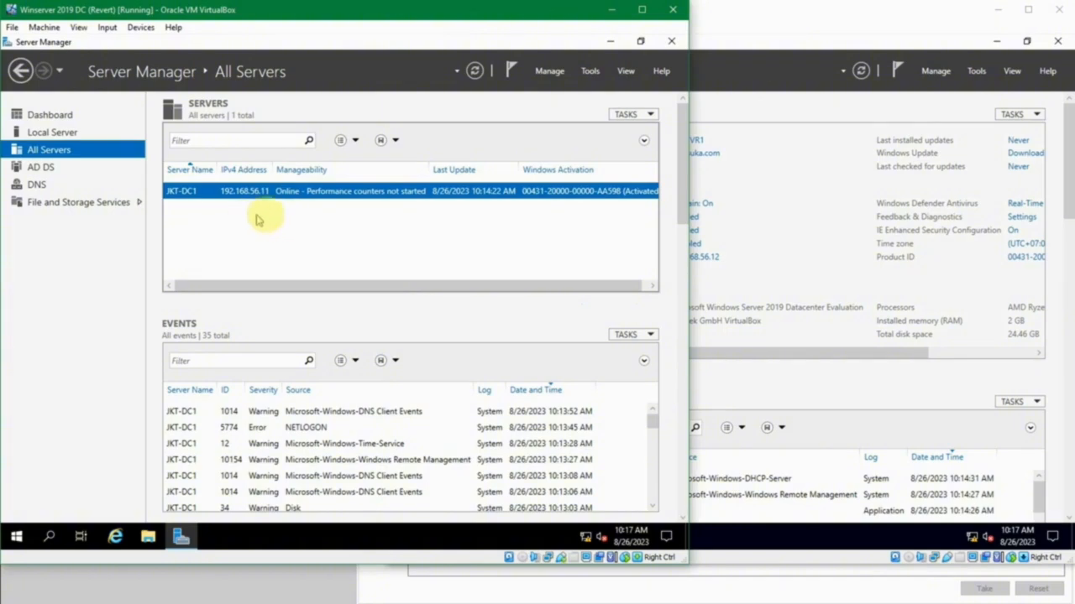
# - Start adding servers to manage on JKT-DC1 and search the sukasuka Active Directory domain for all computers
pyautogui.click(67, 119)
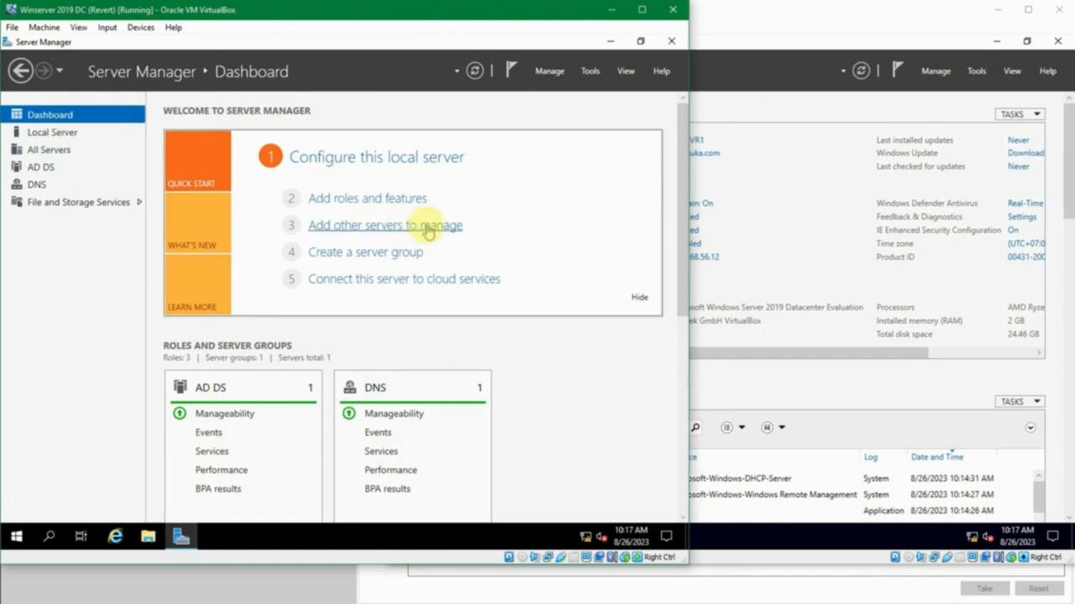
pyautogui.click(549, 72)
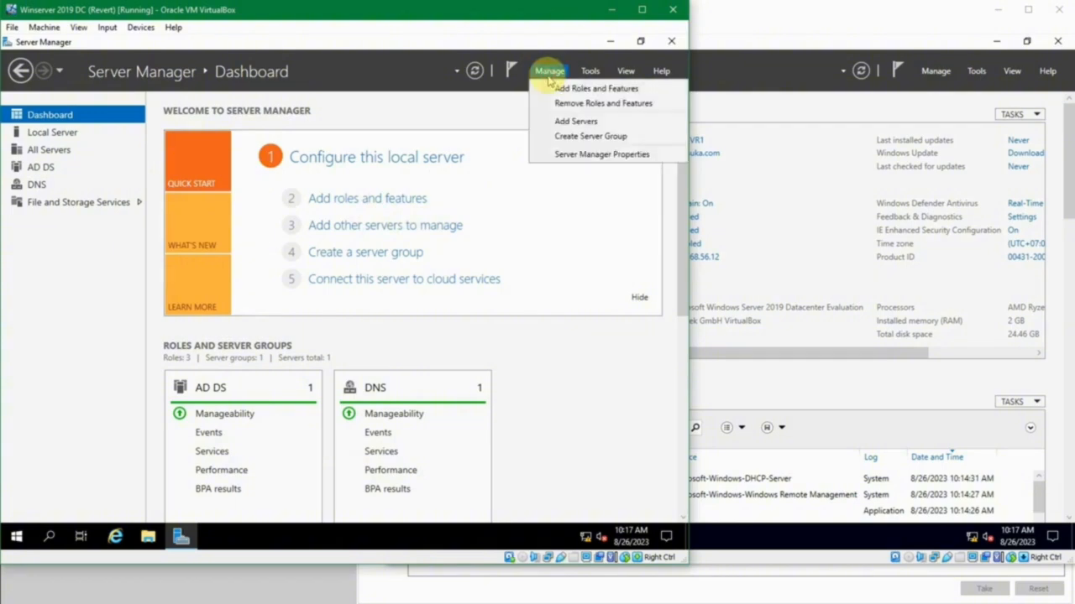
pyautogui.click(554, 122)
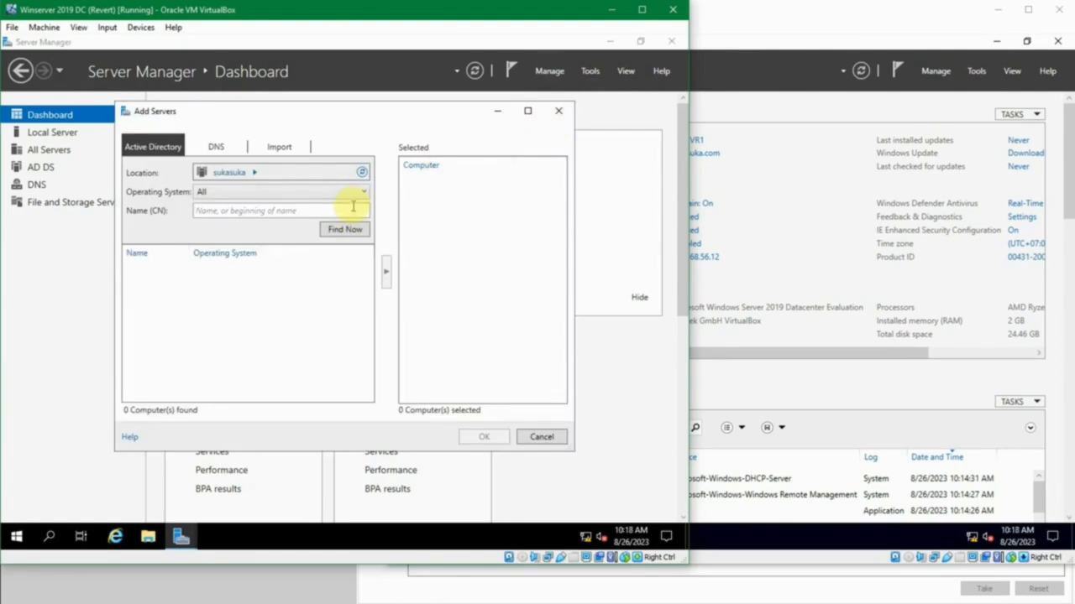
pyautogui.click(347, 235)
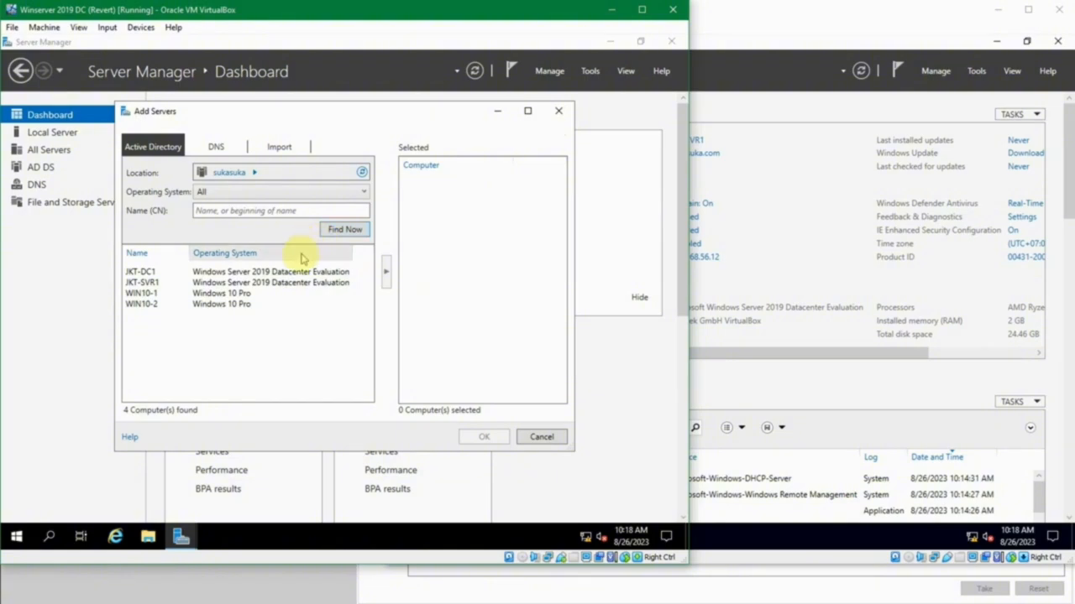
# - Add JKT-DC1 and JKT-SVR1 to the selected computers and confirm them as managed servers
pyautogui.click(257, 271)
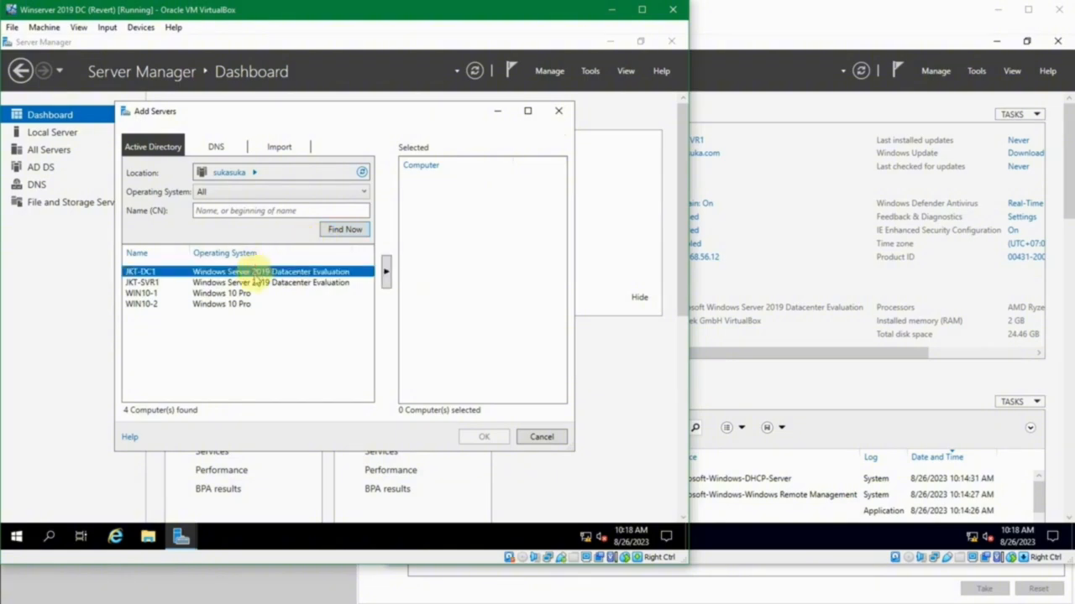
pyautogui.keyDown('shift'); pyautogui.click(301, 284); pyautogui.keyUp('shift')
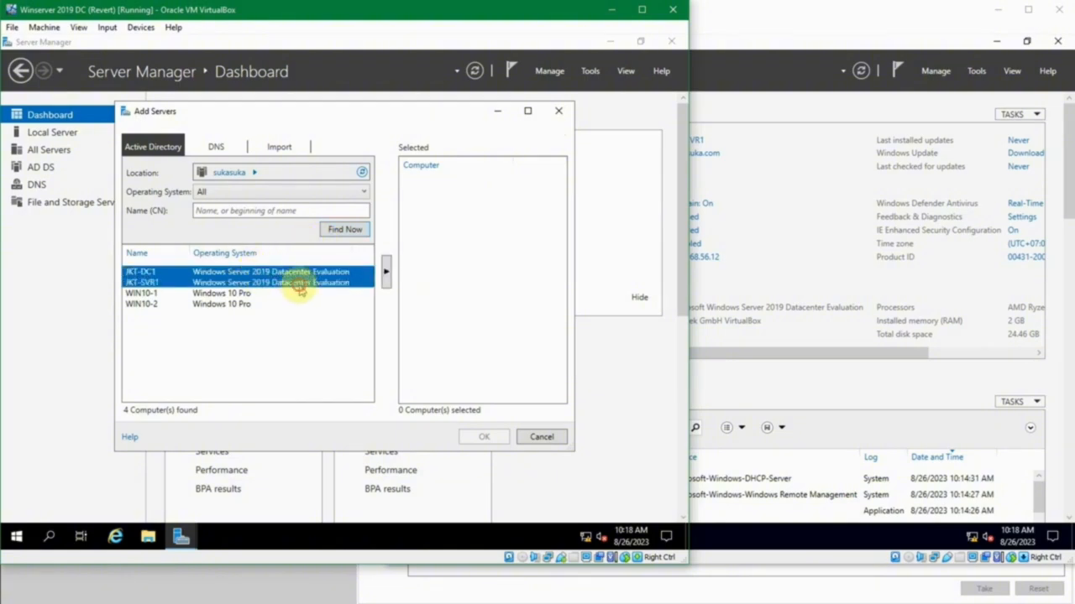
pyautogui.click(386, 274)
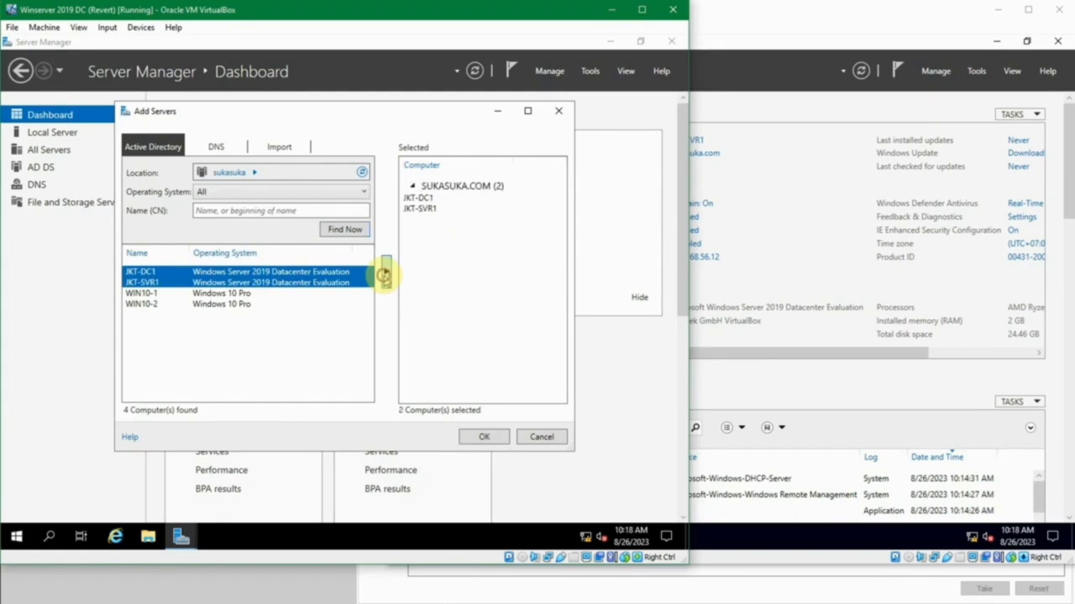
pyautogui.click(419, 198)
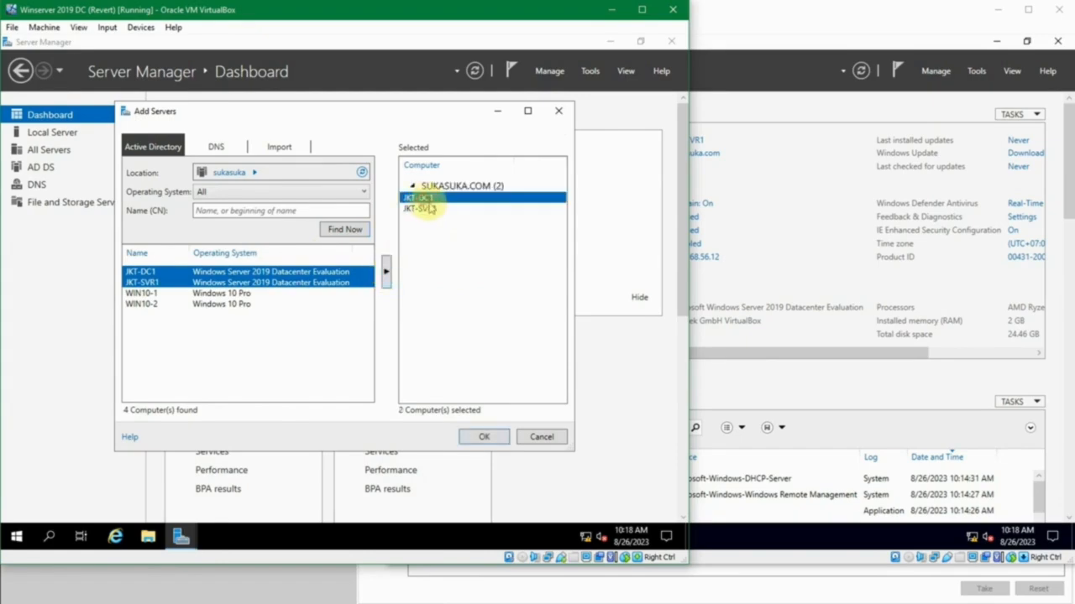
pyautogui.click(429, 209)
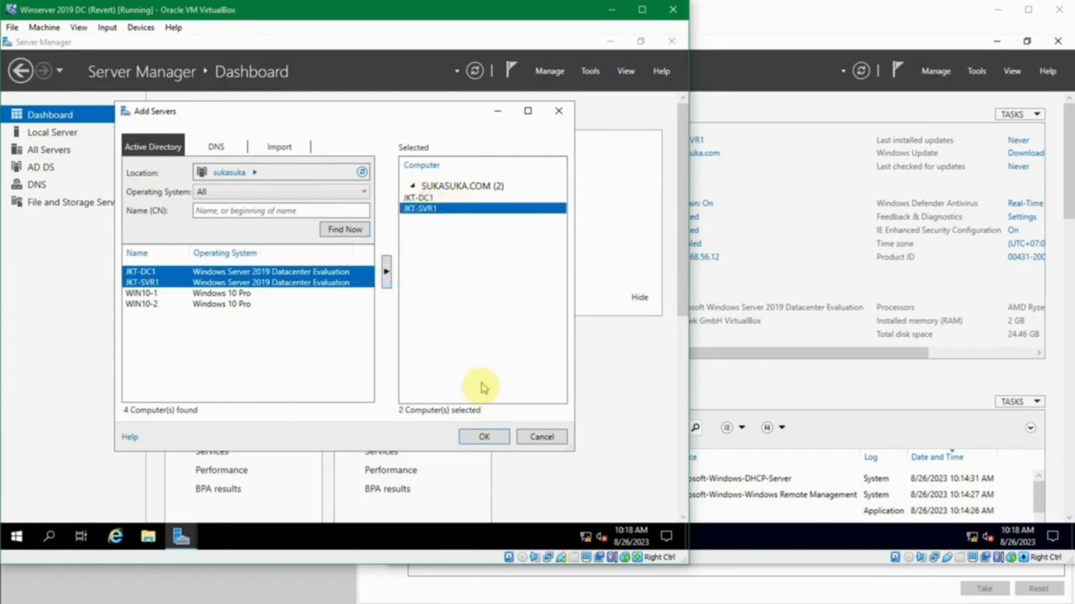
pyautogui.click(483, 437)
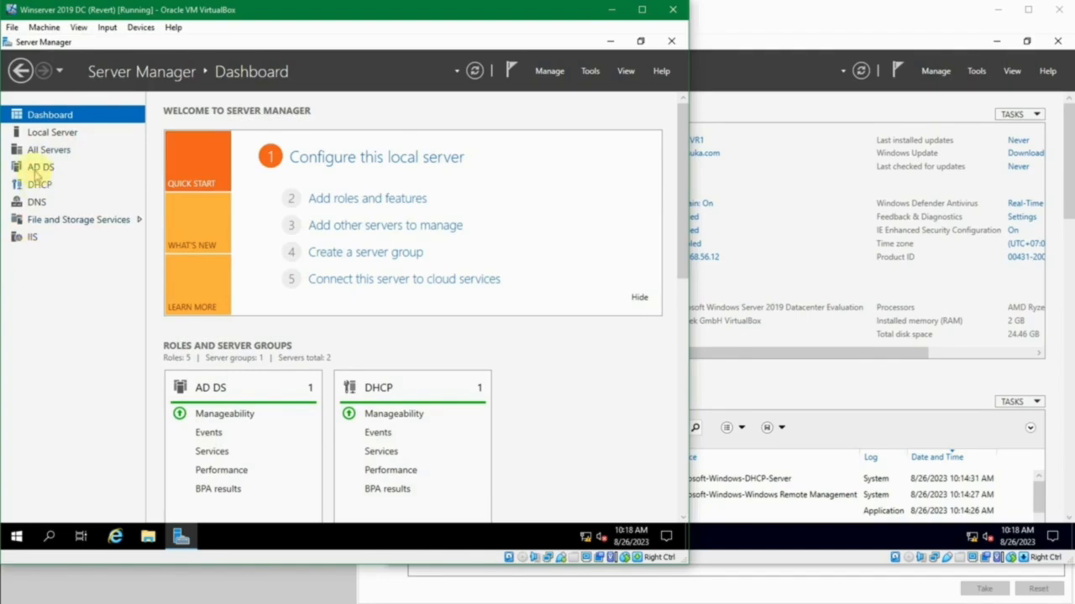
# - Examine which servers are listed under AD DS, DHCP, DNS and IIS, and view JKT-SVR1 in All Servers on JKT-DC1
pyautogui.click(35, 168)
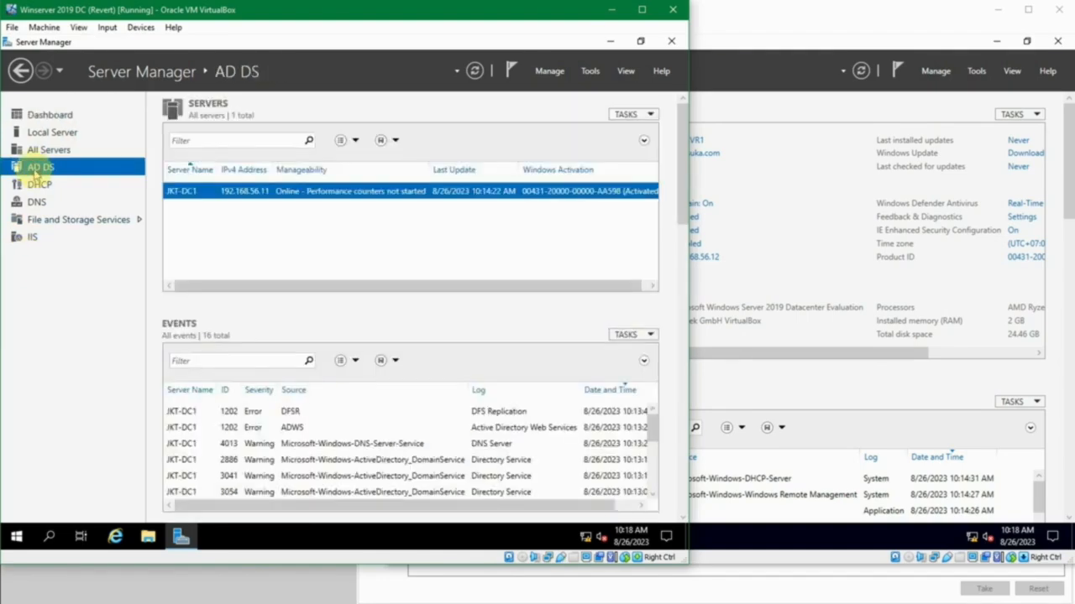
pyautogui.click(176, 190)
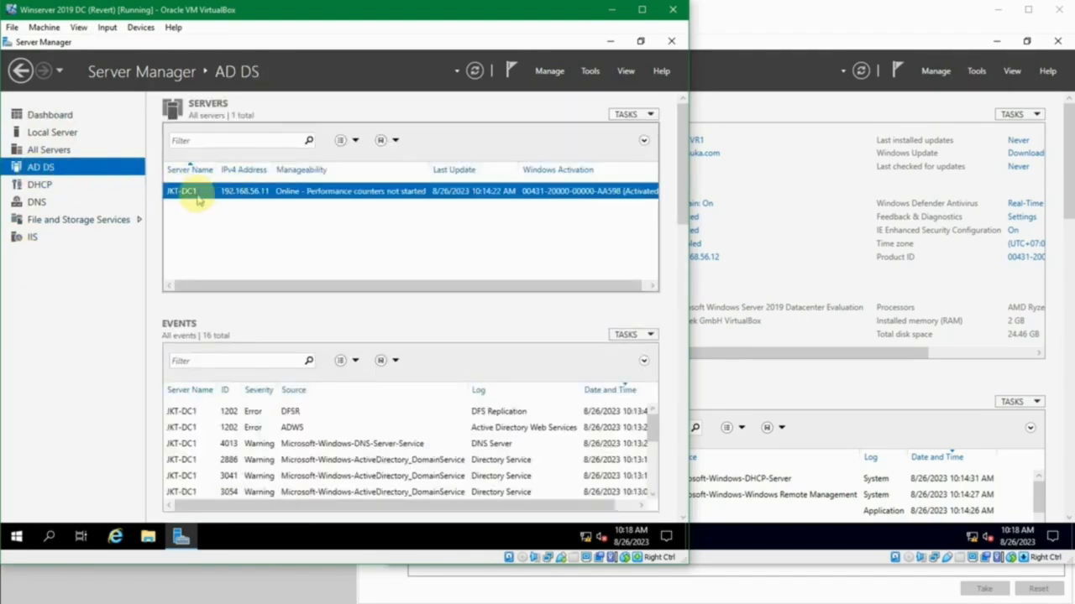
pyautogui.click(52, 186)
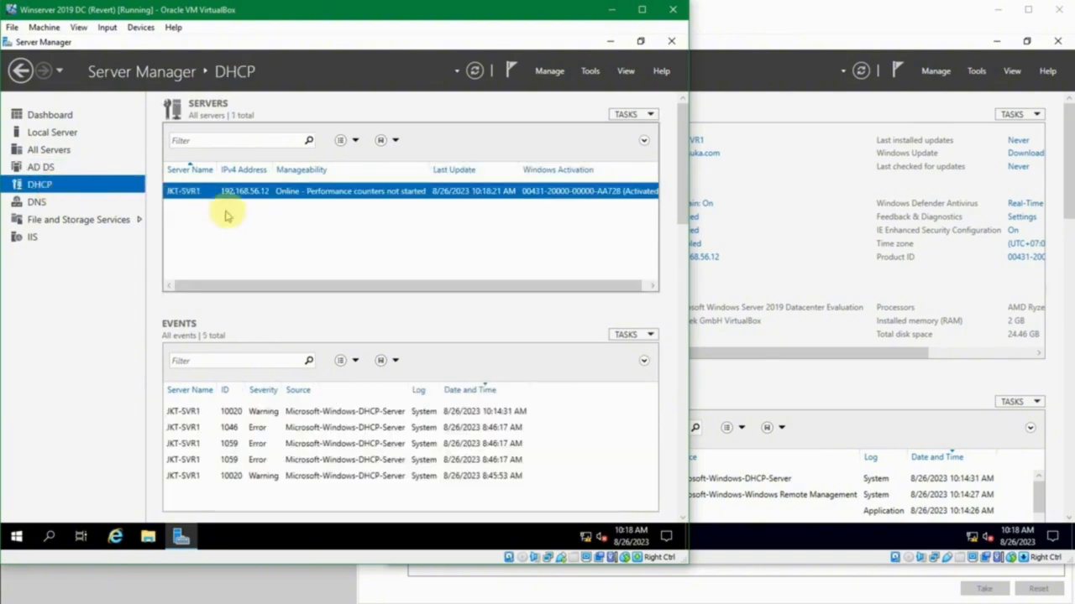
pyautogui.click(32, 204)
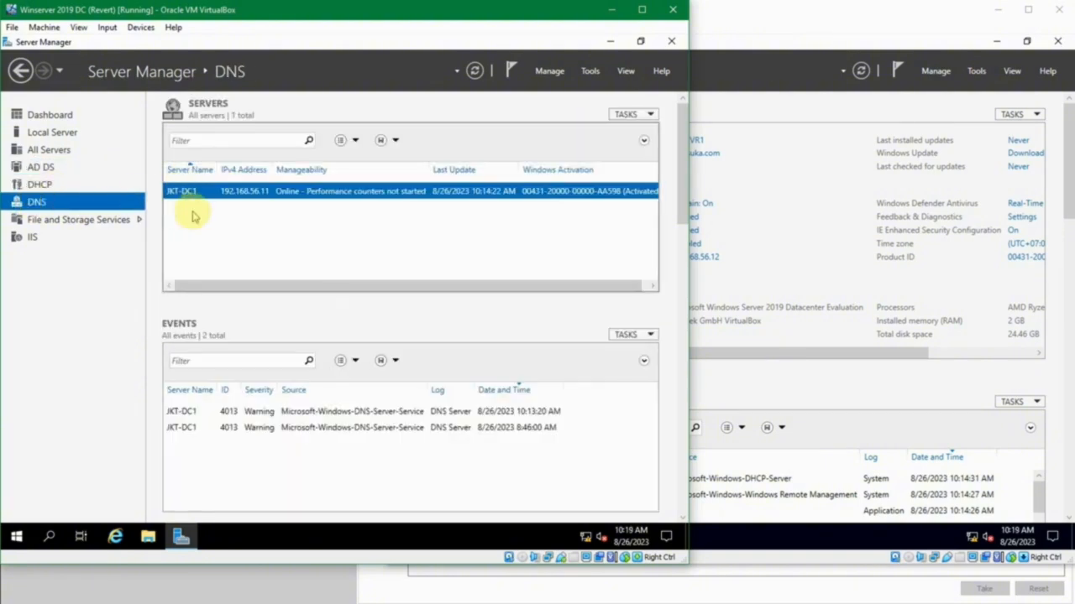
pyautogui.click(39, 238)
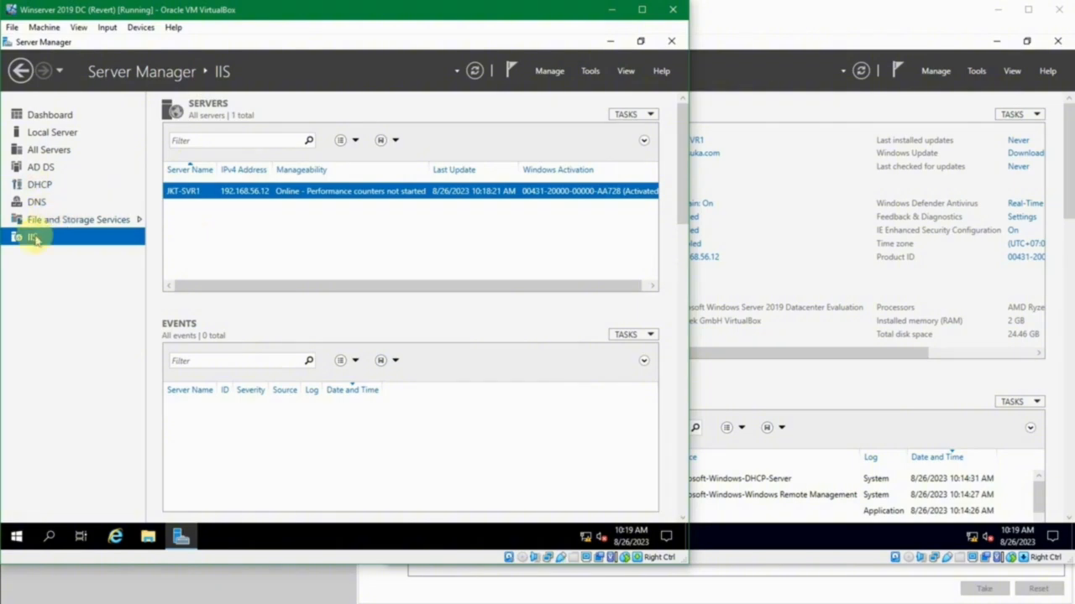
pyautogui.click(60, 151)
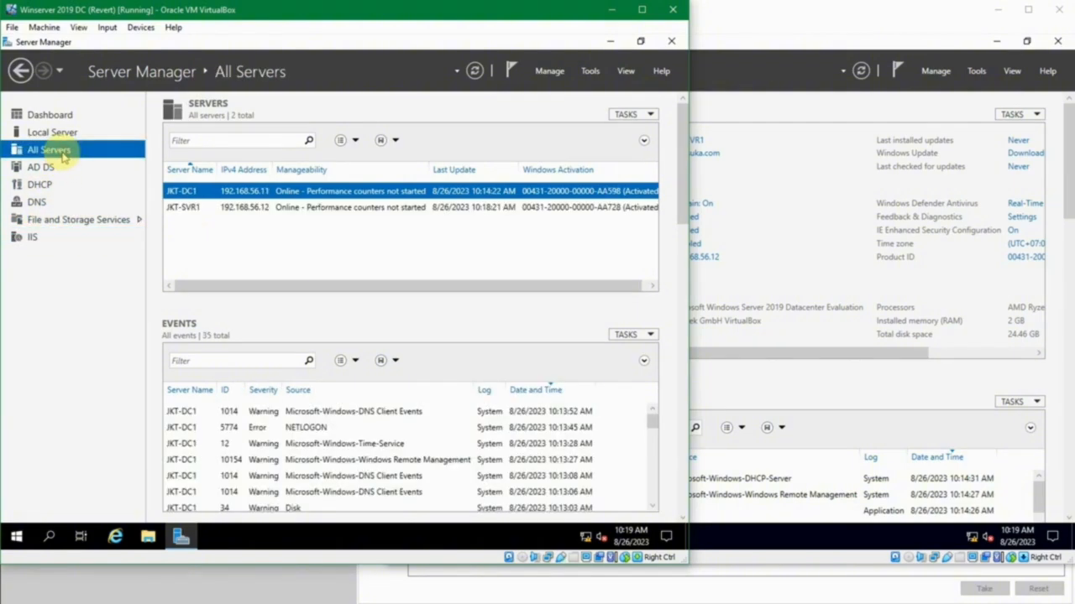
pyautogui.click(225, 207)
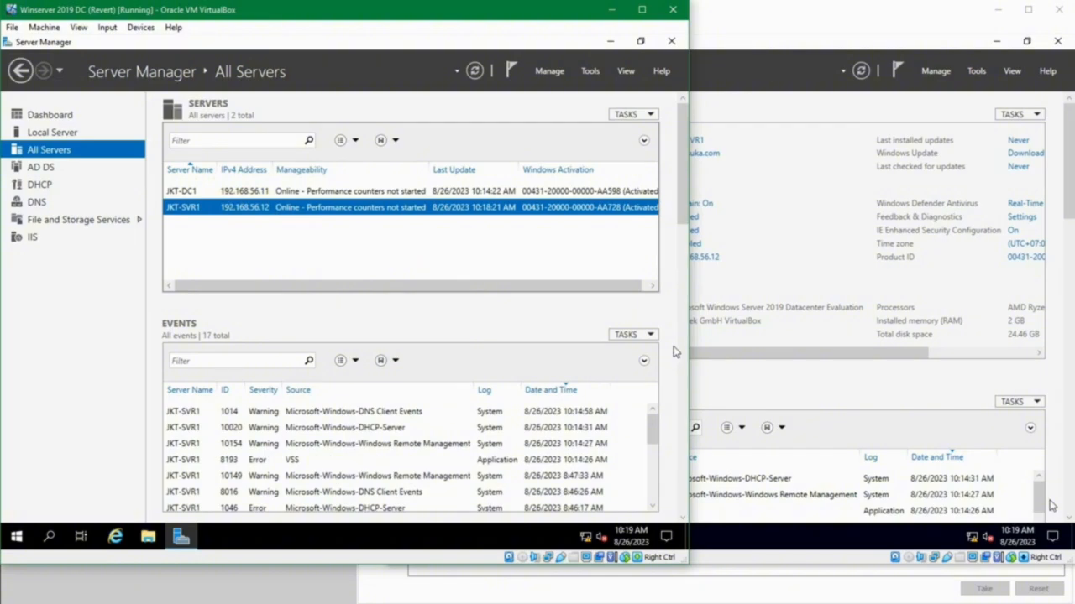
# - Review the status of all role and server group tiles on the JKT-DC1 dashboard
pyautogui.click(107, 118)
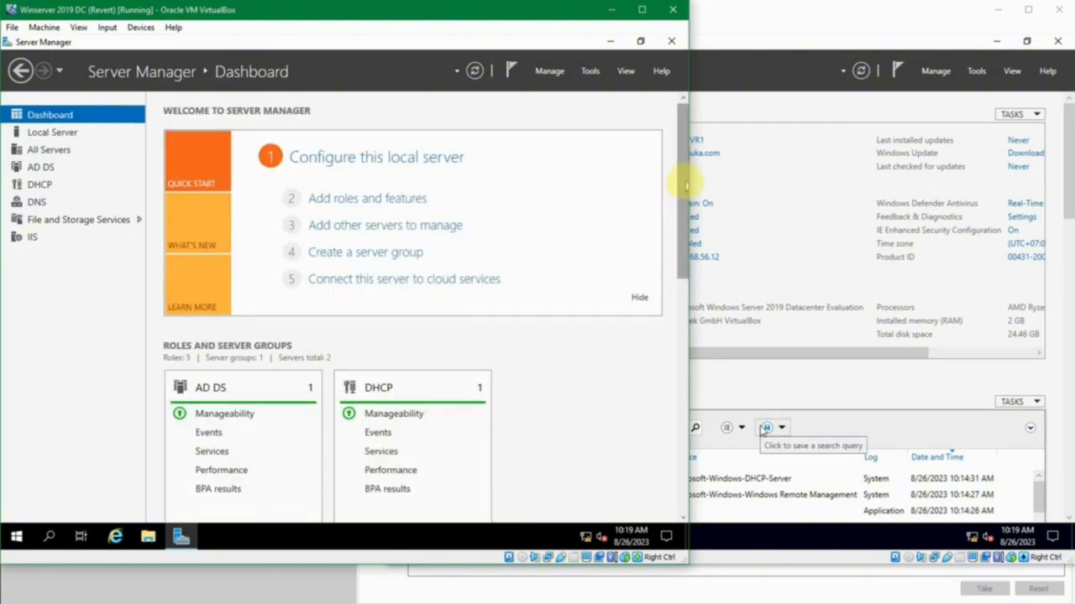
pyautogui.moveTo(686, 186); pyautogui.dragTo(686, 263)
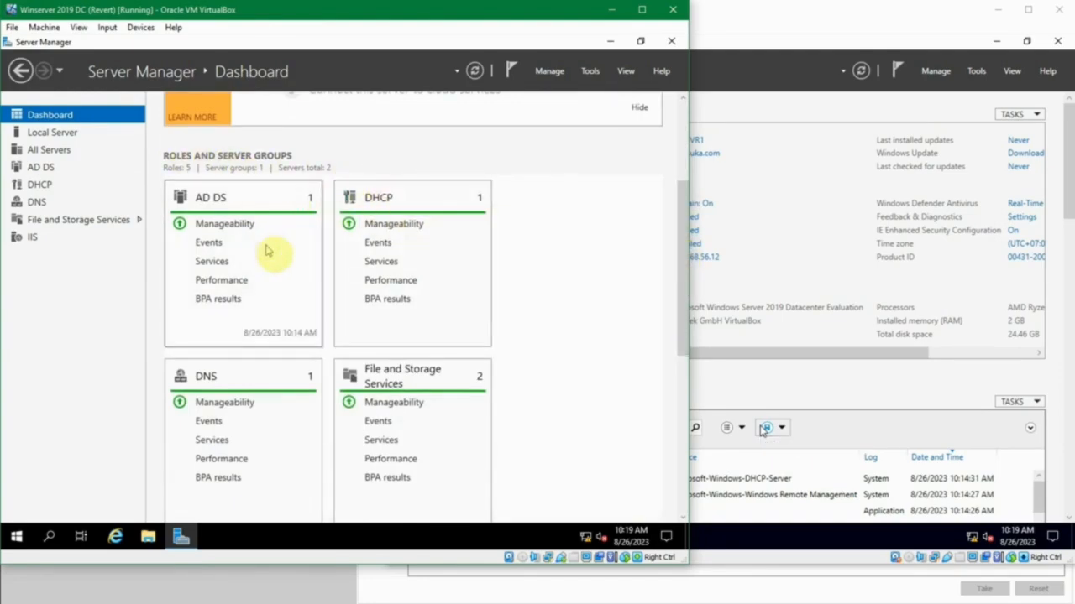
pyautogui.scroll(-2, 587, 344)
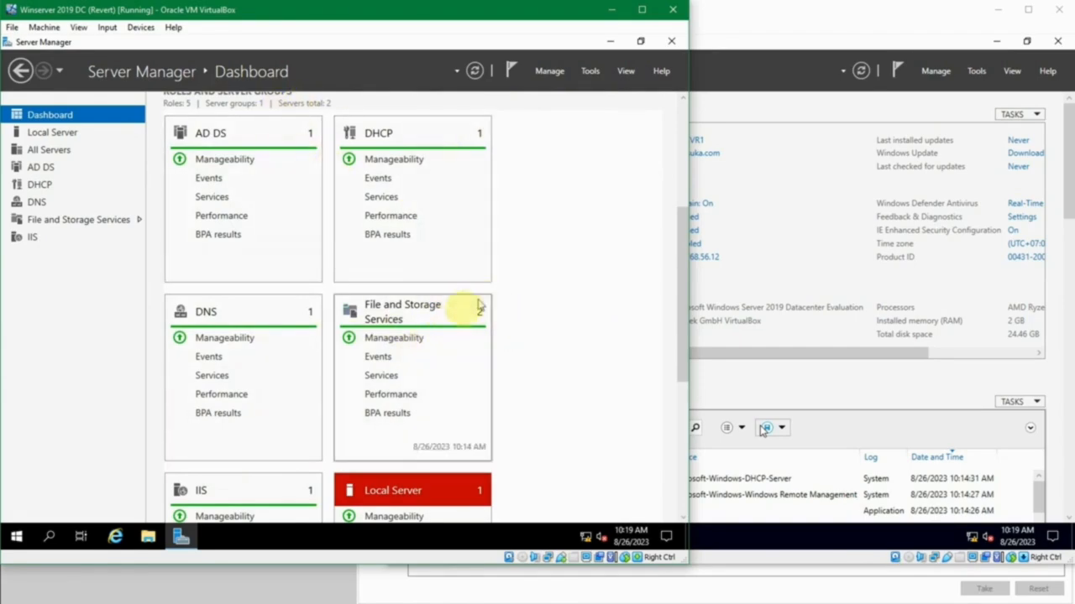
pyautogui.scroll(-1, 449, 323)
pyautogui.scroll(-2, 295, 379)
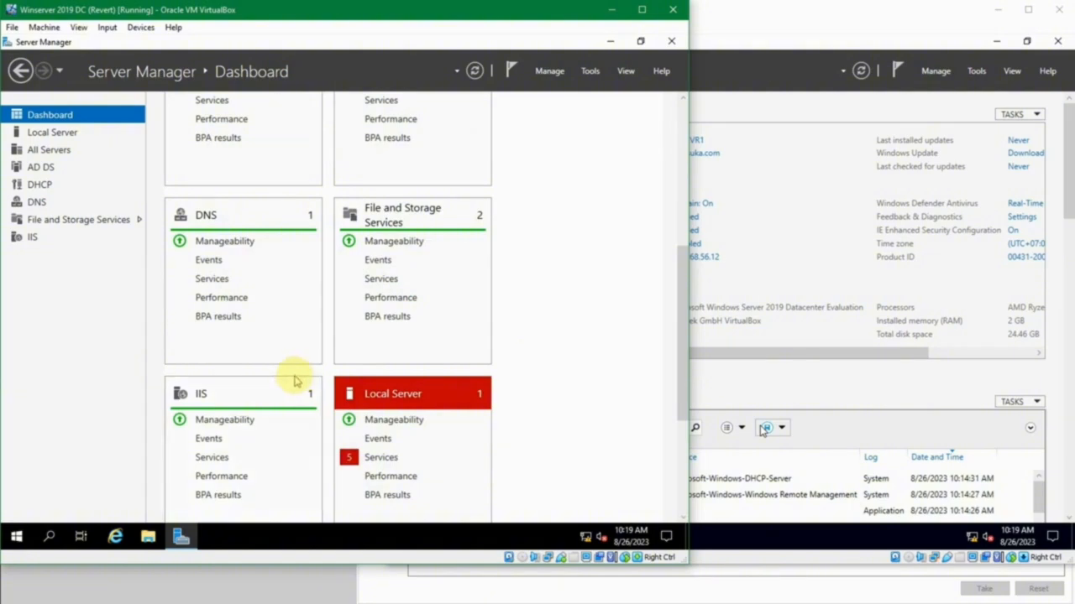
pyautogui.scroll(-2, 290, 391)
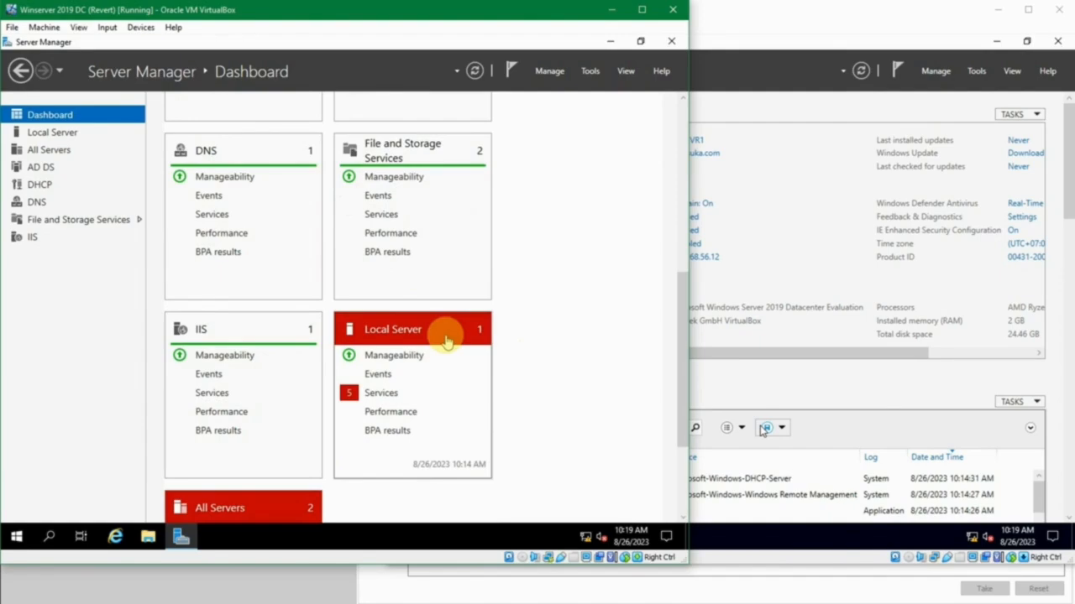
pyautogui.scroll(-1, 453, 342)
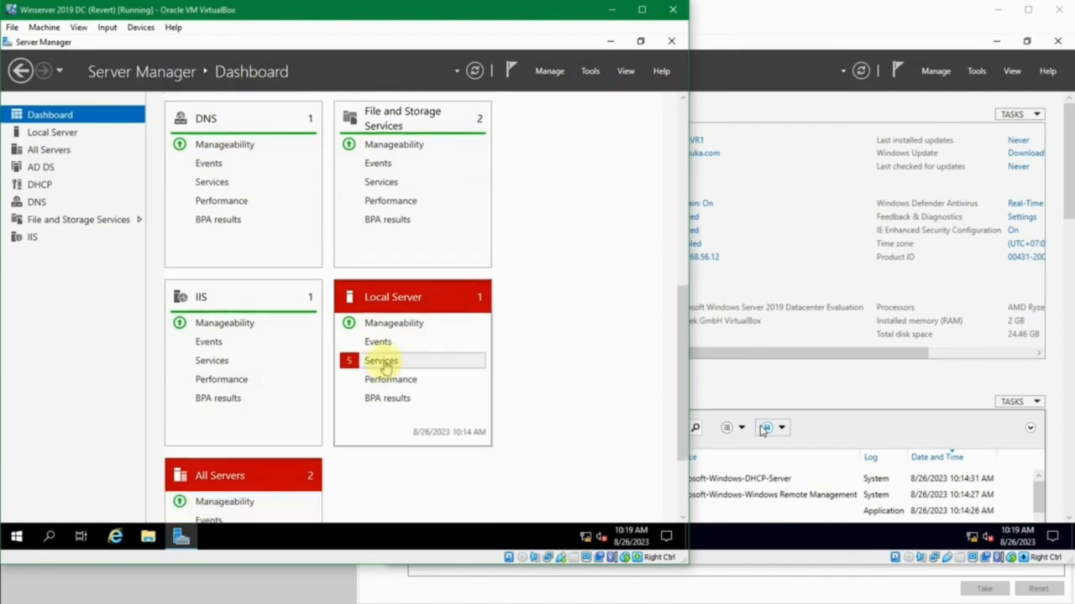
pyautogui.scroll(-4, 383, 367)
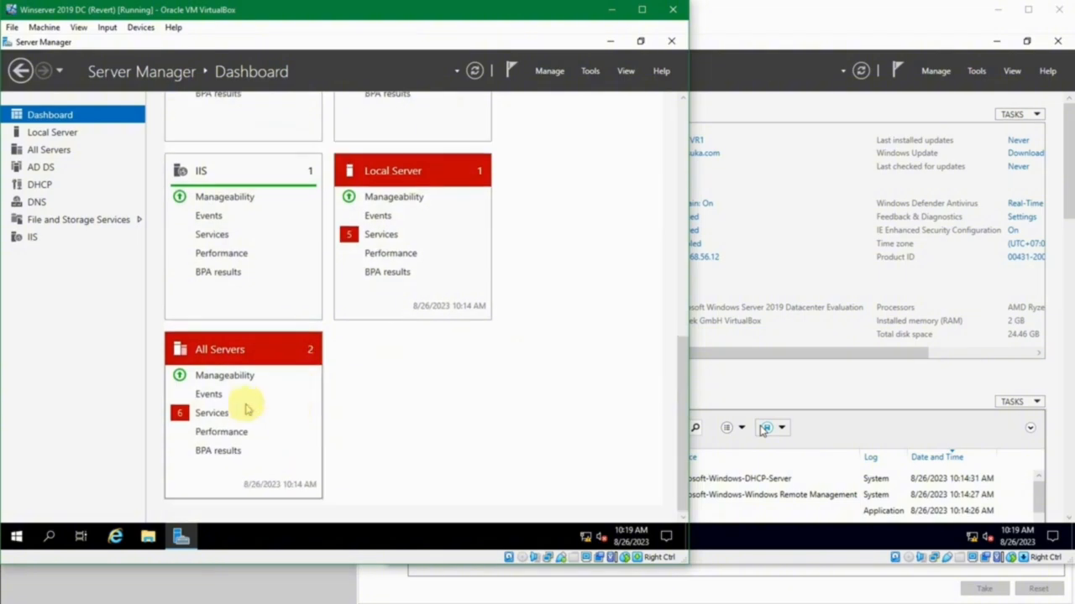
# - Start all five stopped JKT-DC1 services from the All Servers services detail view and close the view
pyautogui.click(215, 413)
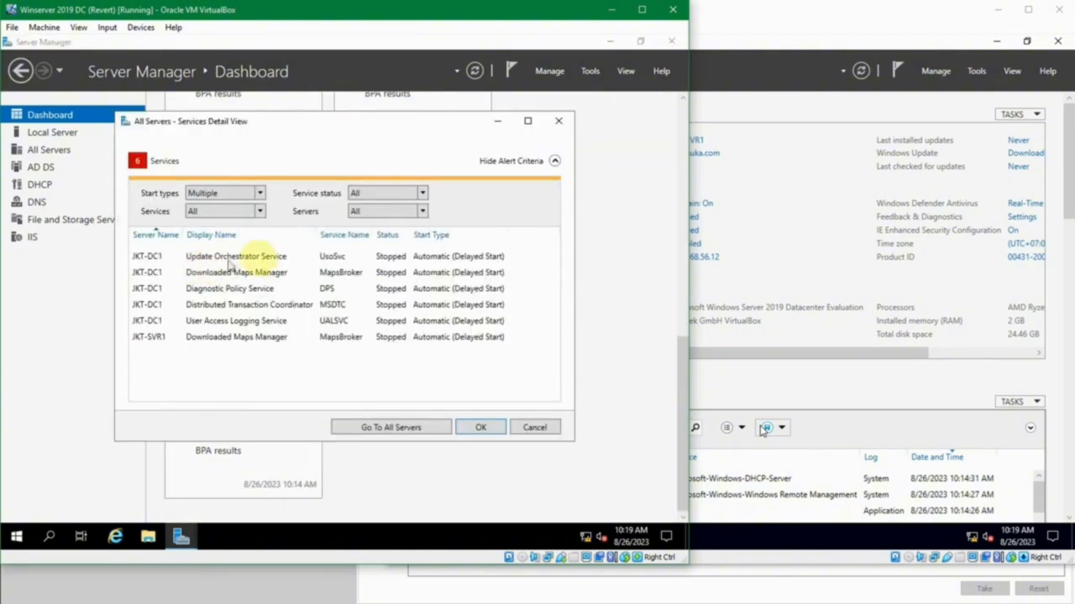
pyautogui.click(299, 262)
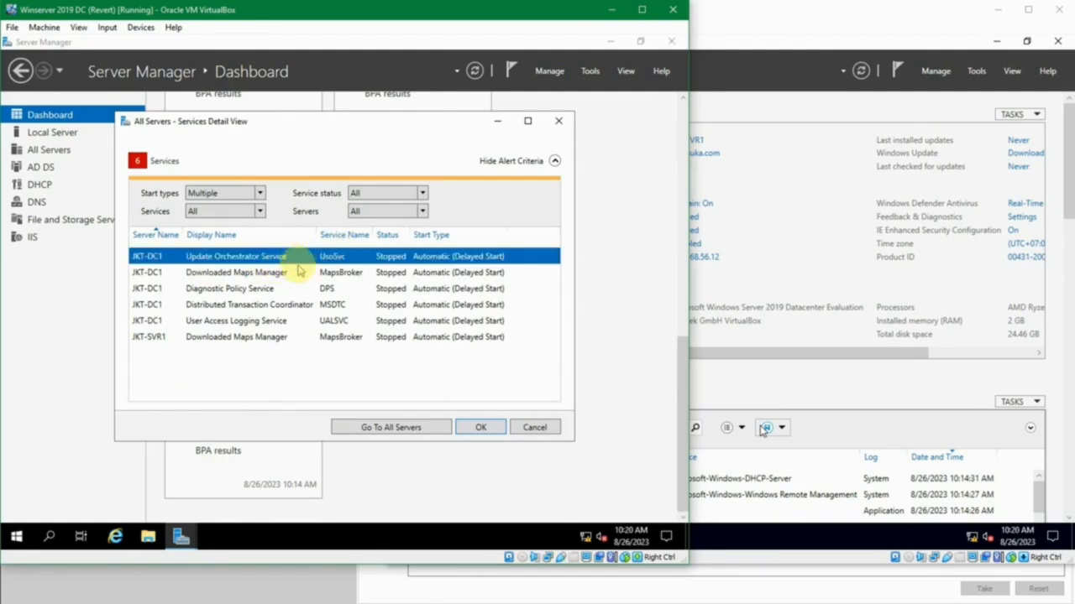
pyautogui.click(302, 272)
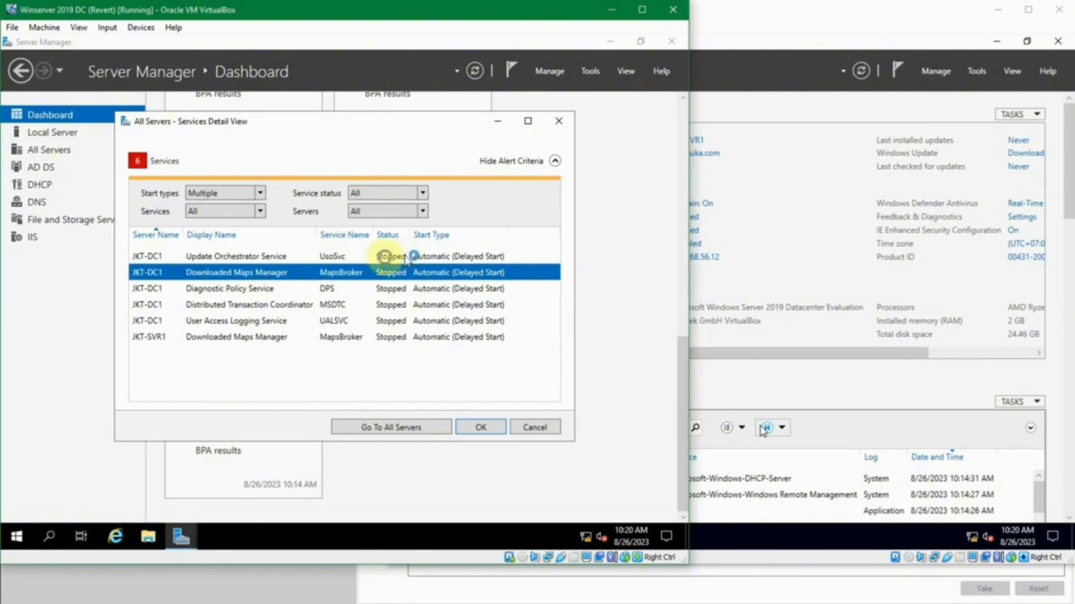
pyautogui.rightClick(386, 259)
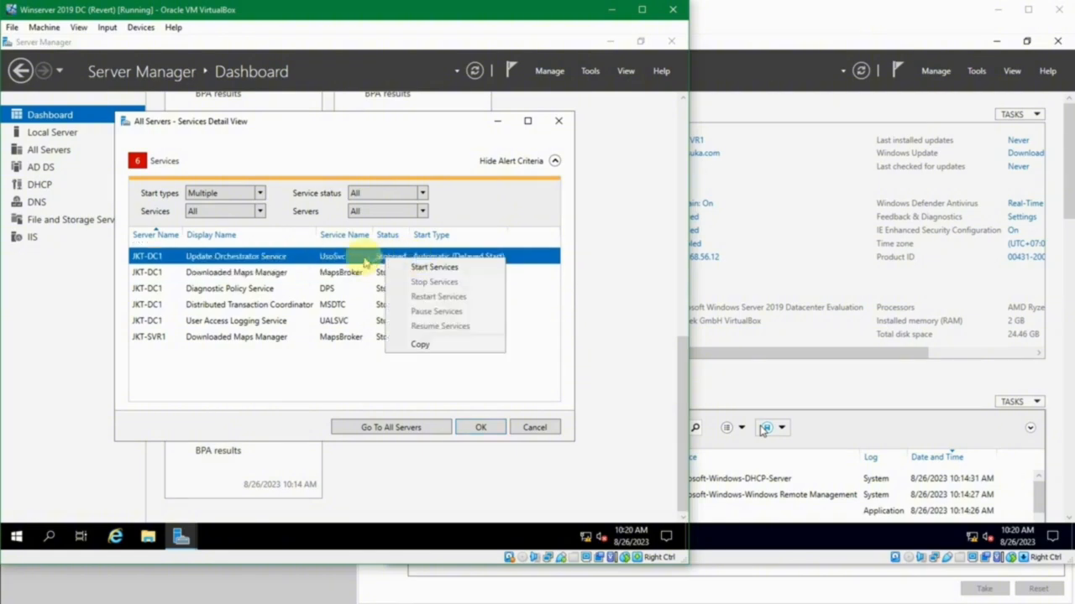
pyautogui.click(370, 270)
pyautogui.click(382, 258)
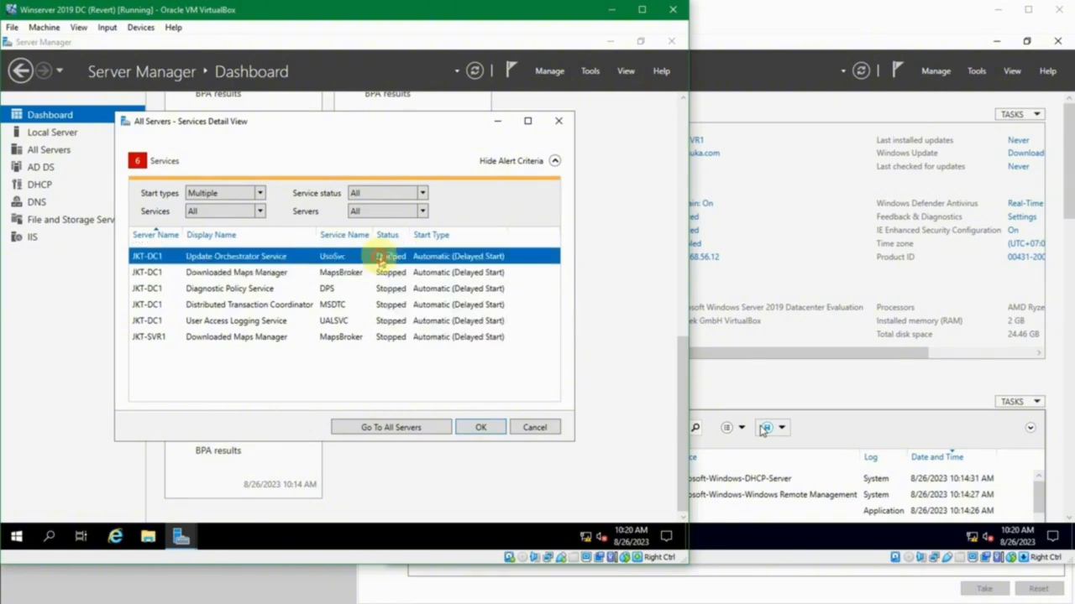
pyautogui.keyDown('shift'); pyautogui.click(399, 324); pyautogui.keyUp('shift')
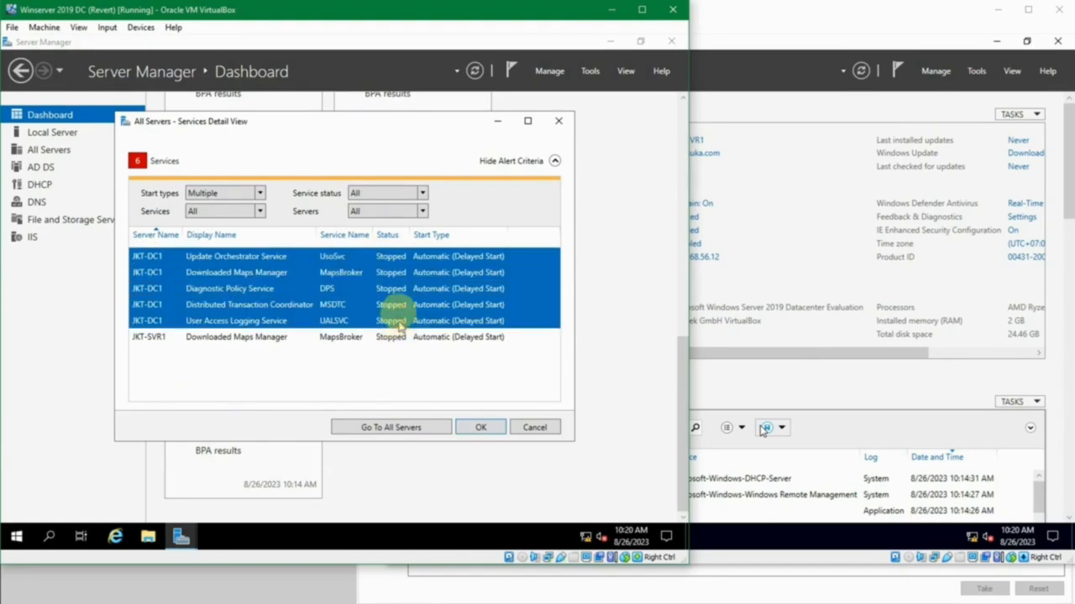
pyautogui.rightClick(402, 299)
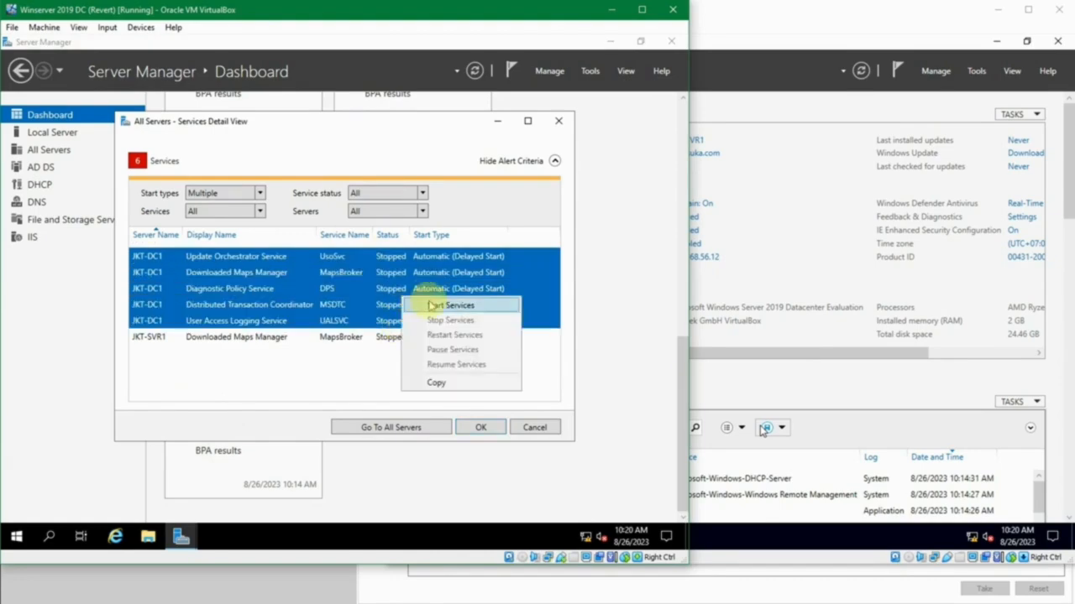
pyautogui.click(429, 306)
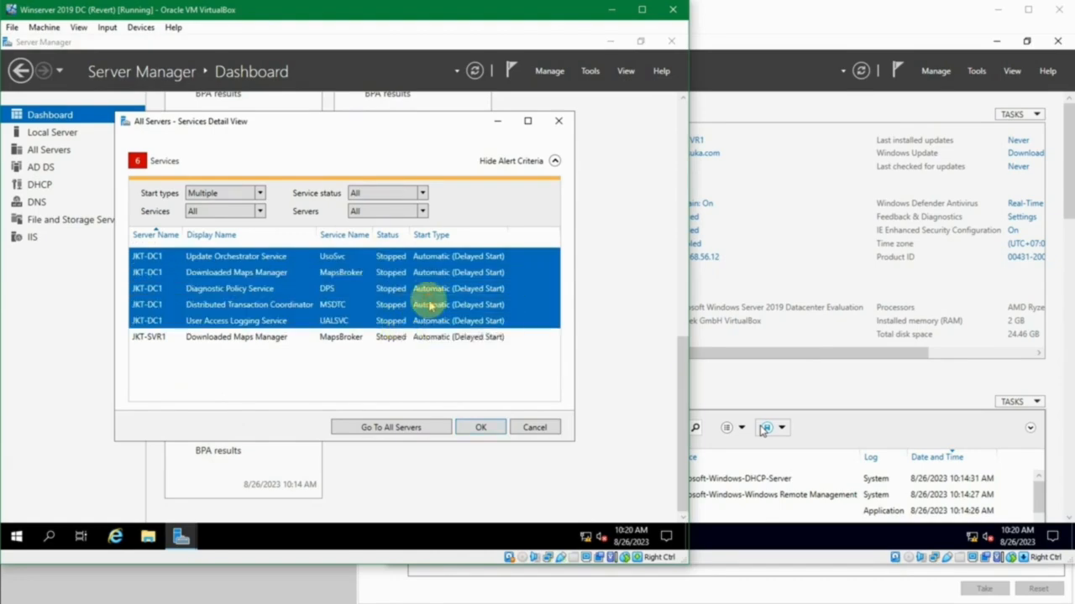
pyautogui.click(465, 434)
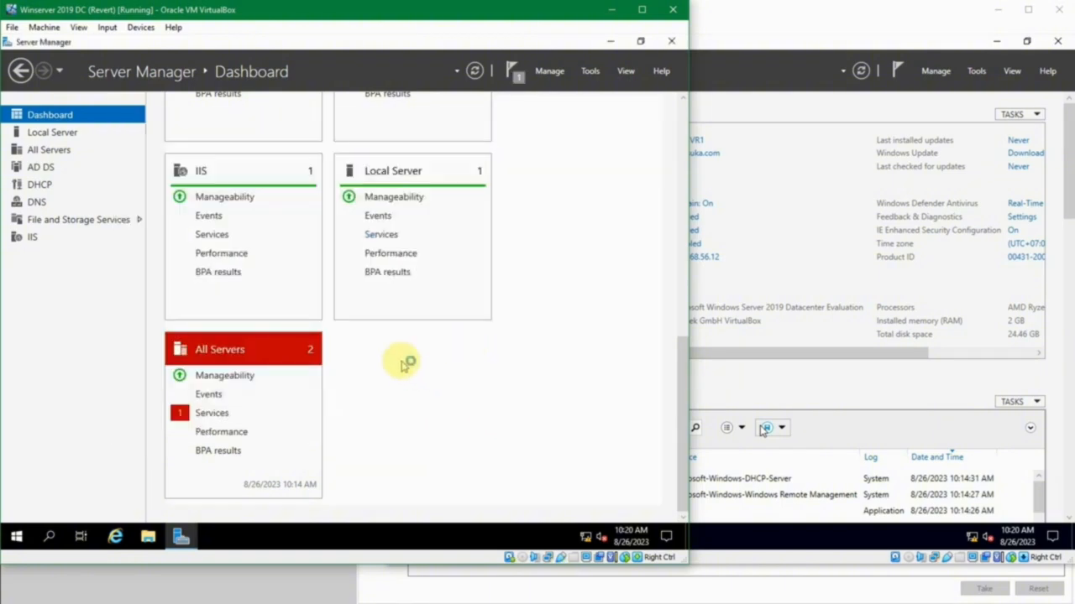
# - Start the stopped Downloaded Maps Manager service on JKT-SVR1 from the All Servers services details and close them
pyautogui.click(214, 413)
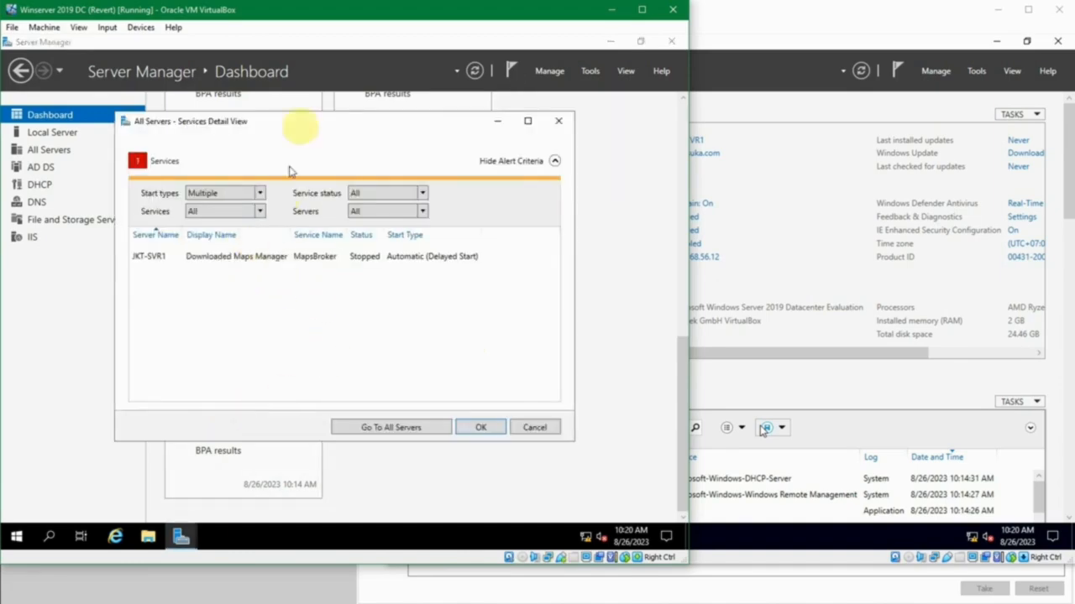
pyautogui.moveTo(314, 123); pyautogui.dragTo(352, 124)
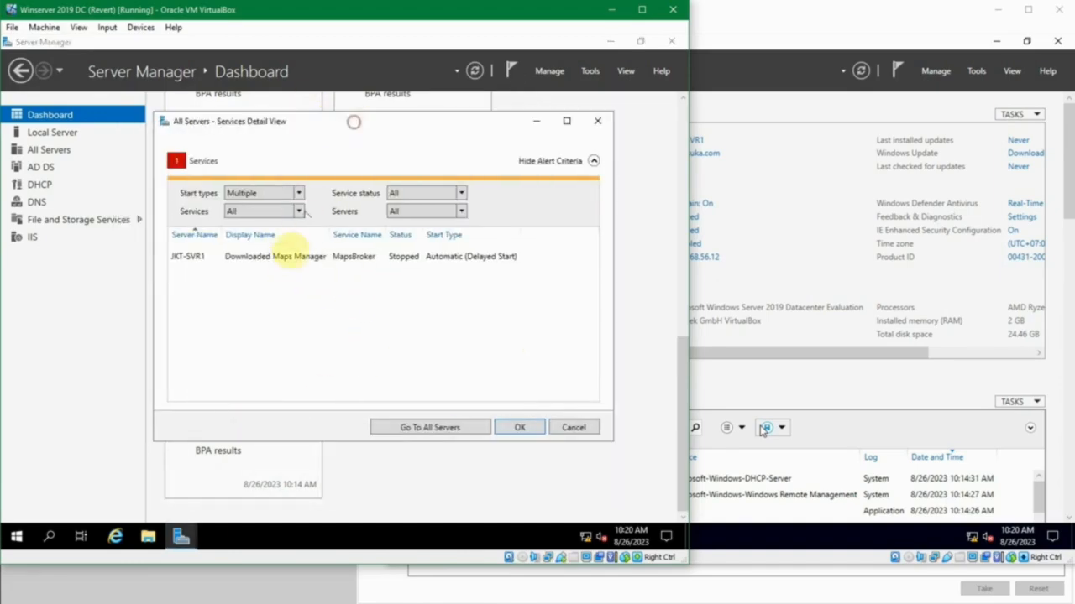
pyautogui.click(211, 260)
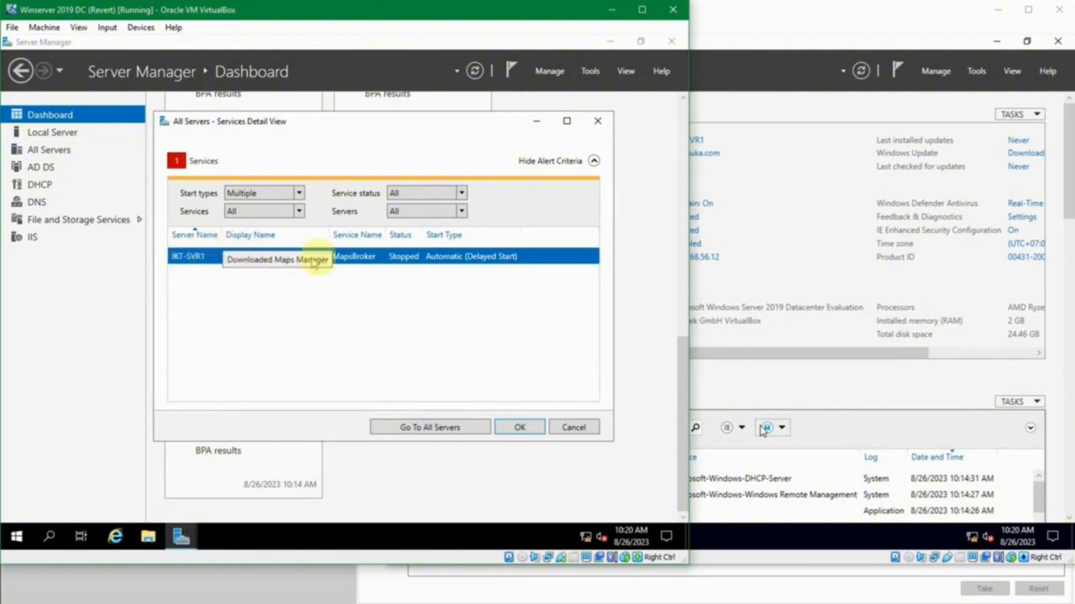
pyautogui.rightClick(415, 264)
pyautogui.click(449, 269)
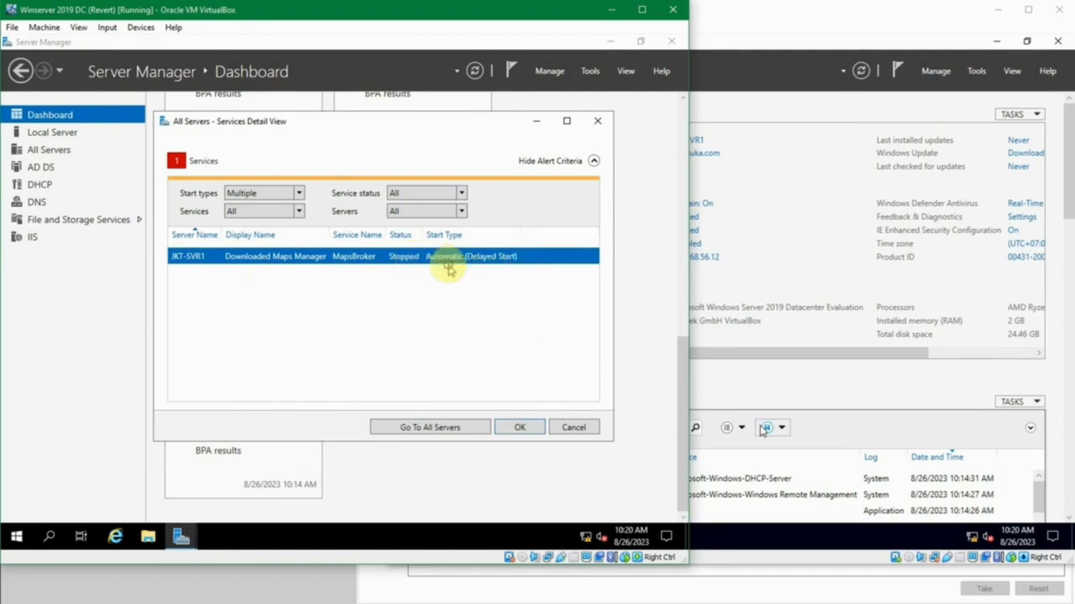
pyautogui.click(520, 428)
# - Review the status of the role and server group tiles on the JKT-DC1 dashboard after starting the services
pyautogui.scroll(1, 466, 395)
pyautogui.scroll(6, 466, 395)
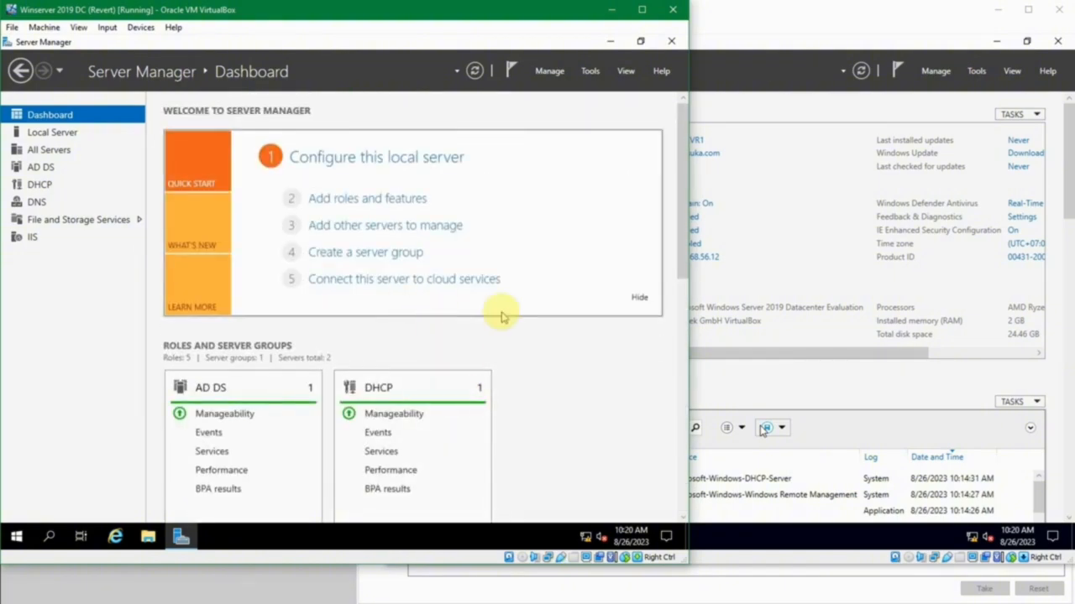
pyautogui.scroll(-1, 501, 316)
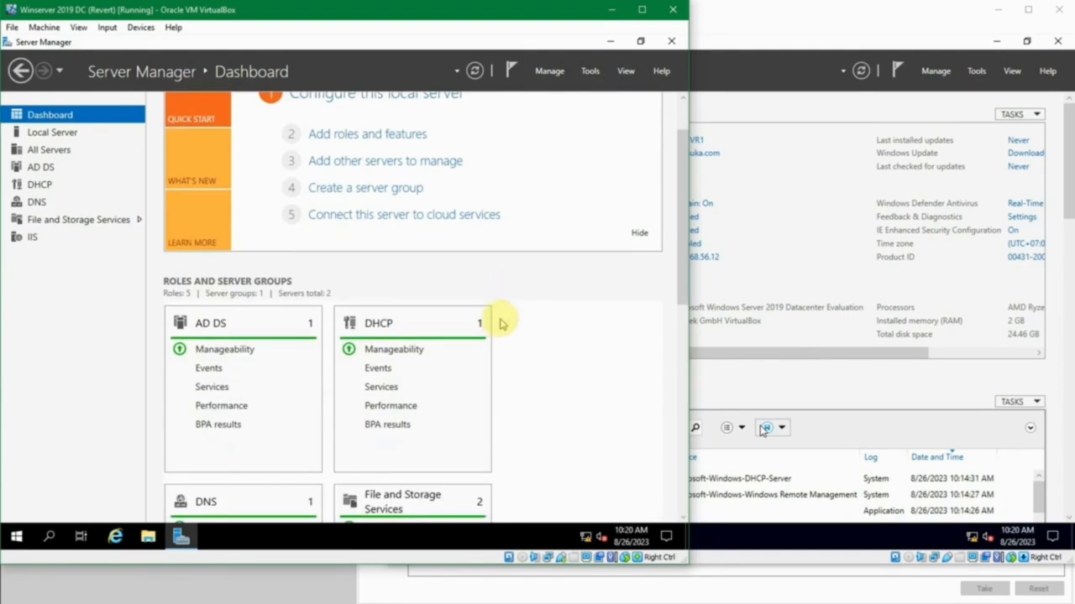
pyautogui.scroll(-2, 502, 324)
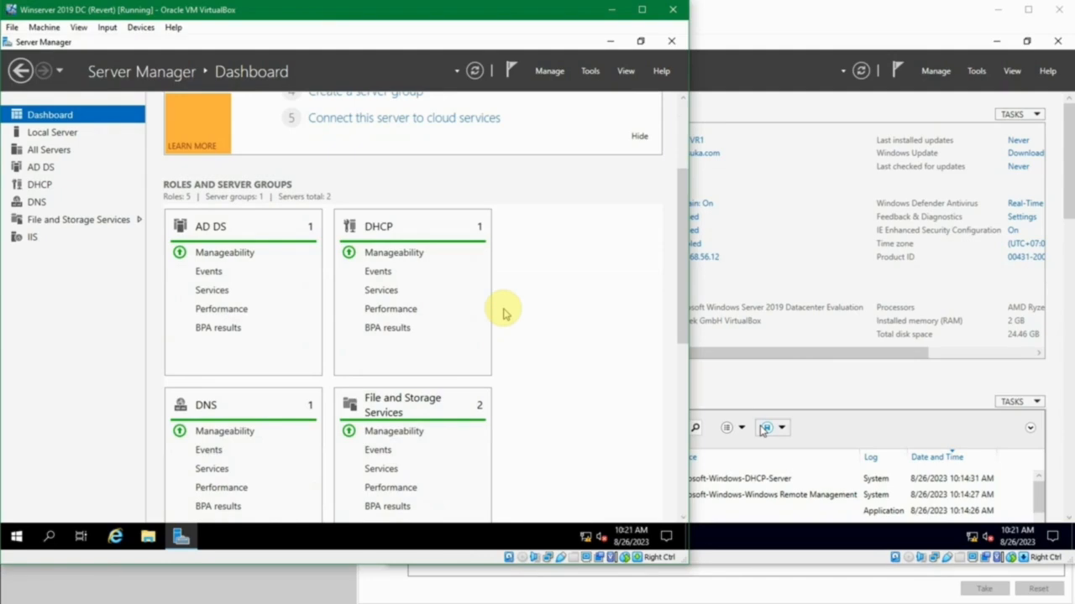
pyautogui.scroll(-4, 503, 312)
pyautogui.scroll(6, 506, 312)
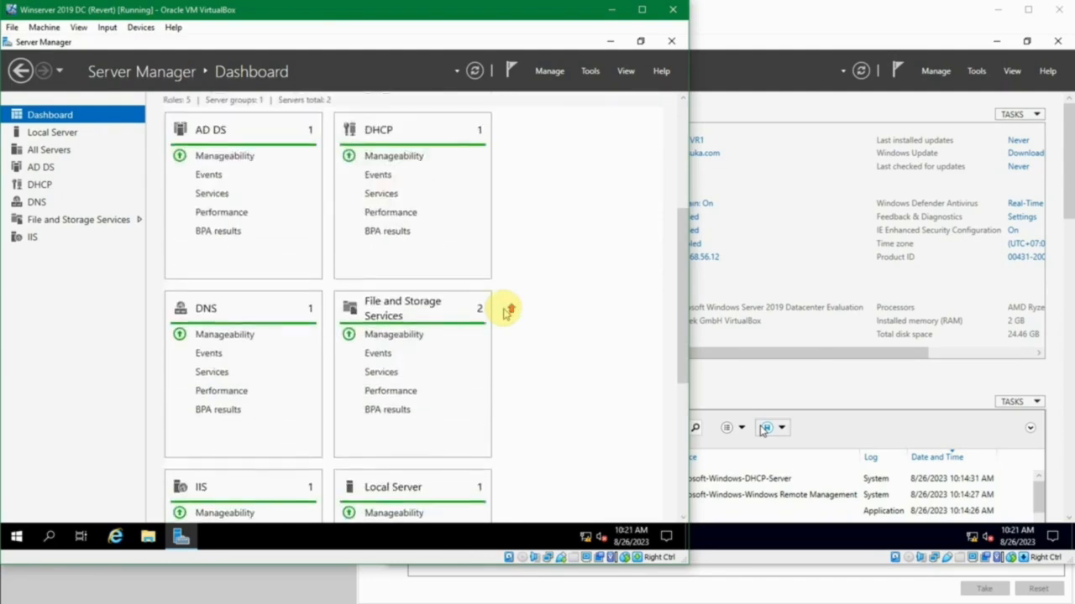
pyautogui.scroll(-5, 506, 312)
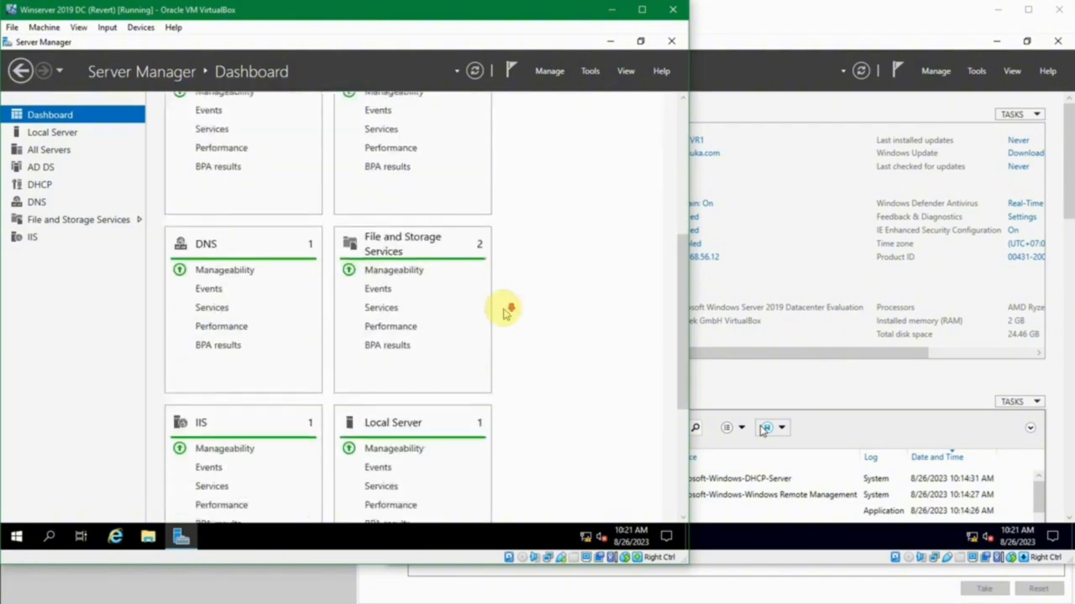
pyautogui.scroll(-1, 505, 312)
pyautogui.scroll(6, 511, 307)
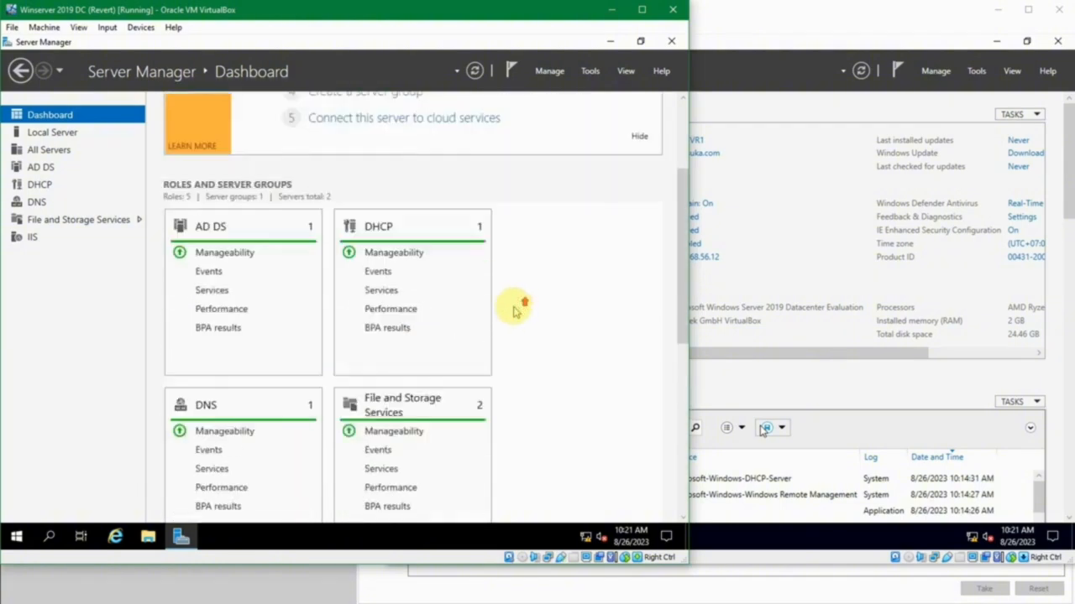
pyautogui.scroll(2, 513, 309)
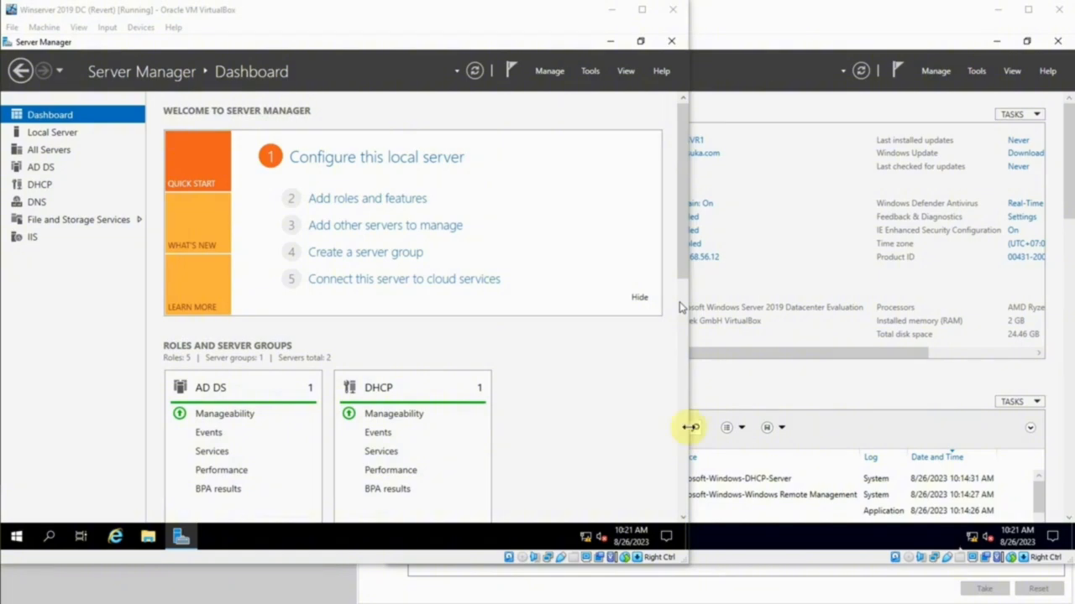
pyautogui.click(416, 260)
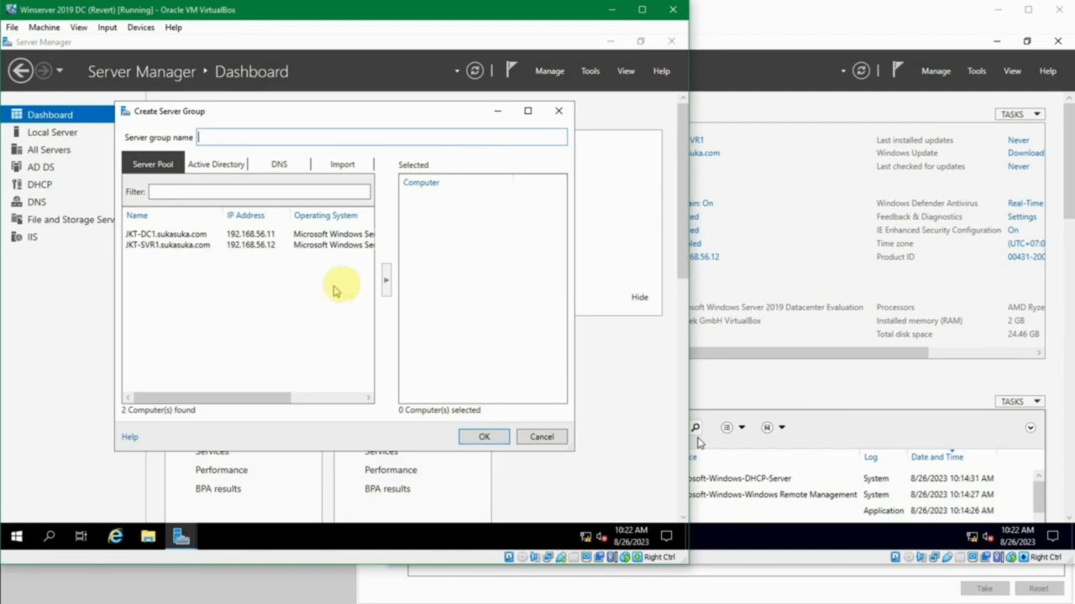
pyautogui.click(495, 442)
pyautogui.click(435, 332)
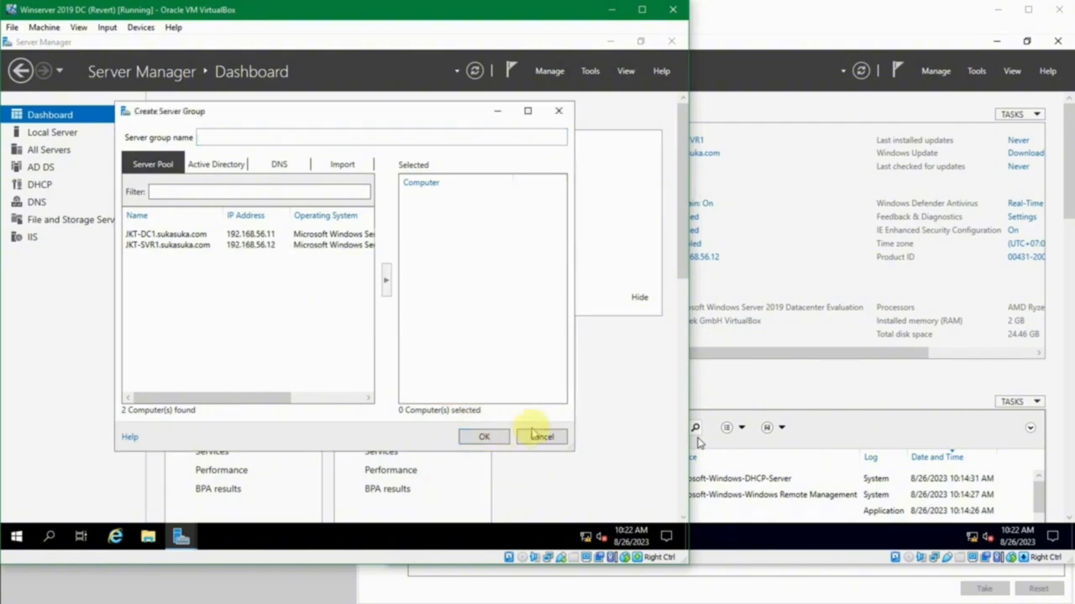
pyautogui.click(536, 436)
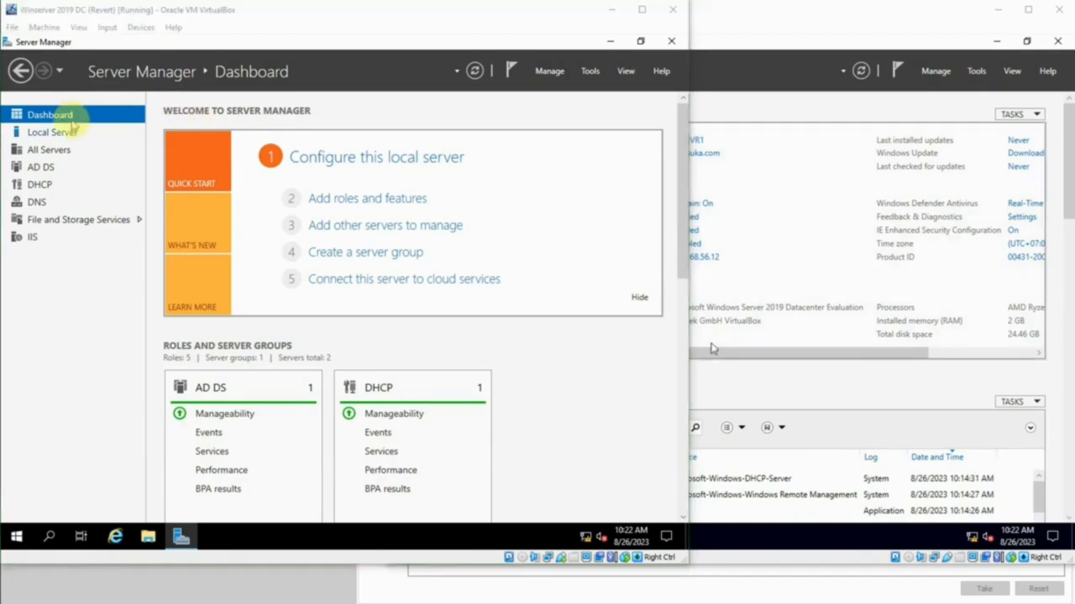
# - Start the Add Roles and Features wizard for JKT-SVR1 from All Servers, keeping the role-based or feature-based installation type
pyautogui.click(66, 150)
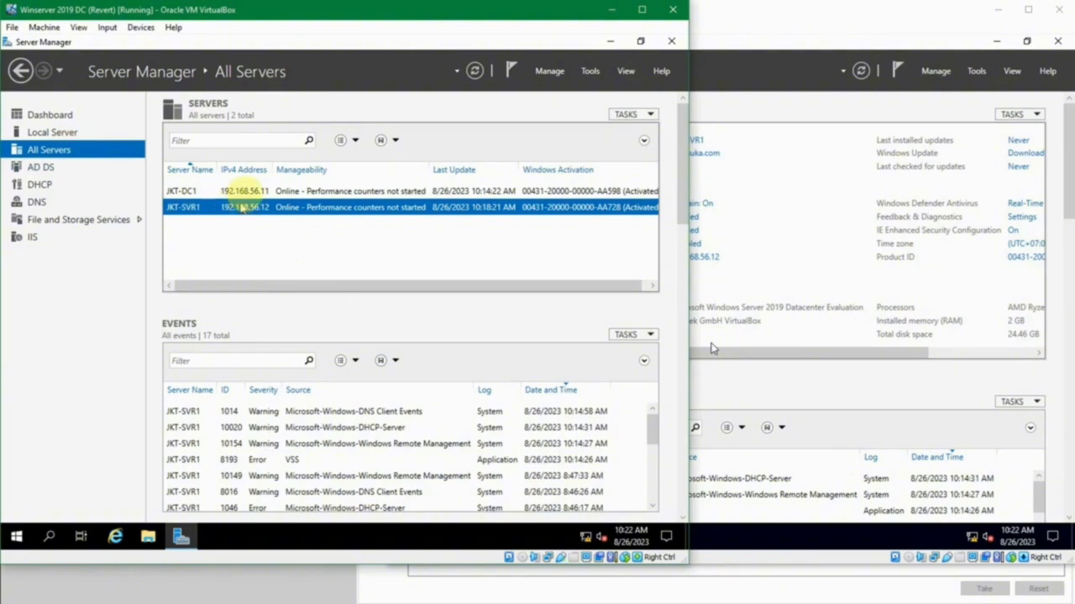
pyautogui.click(242, 192)
pyautogui.click(246, 210)
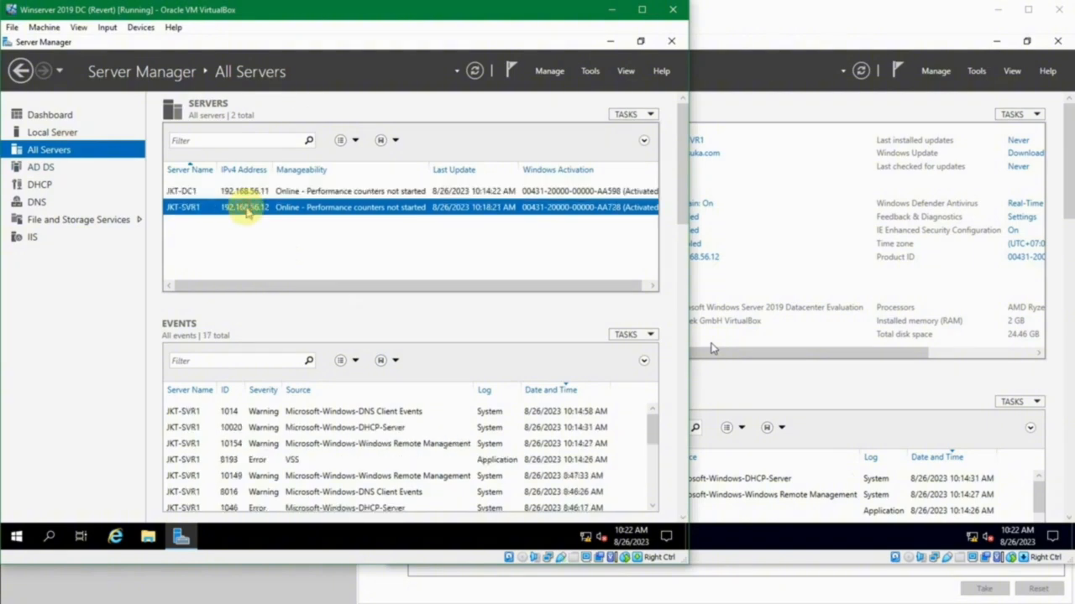
pyautogui.rightClick(385, 213)
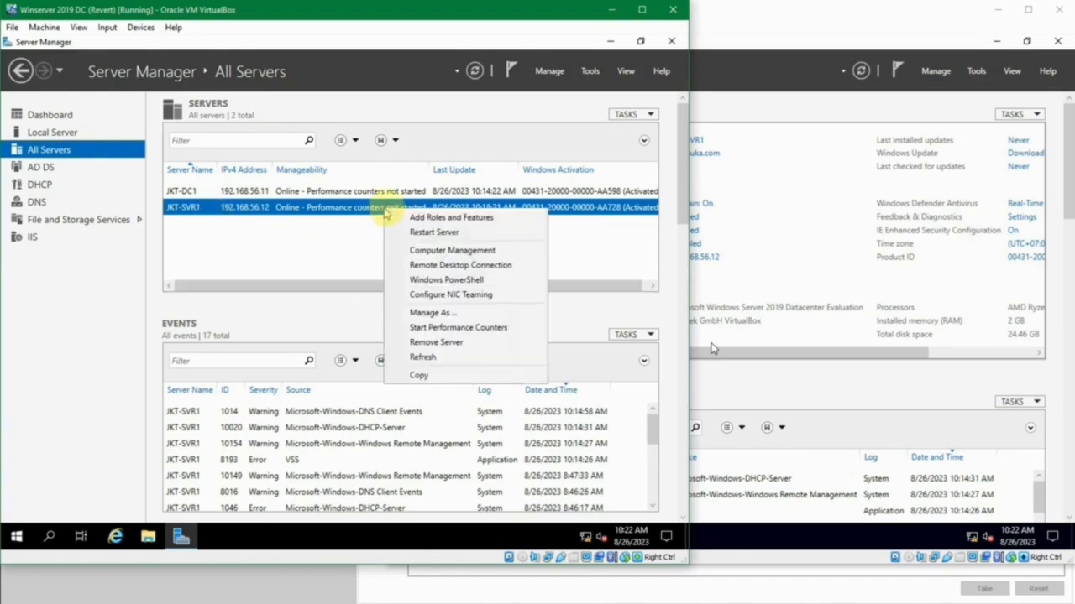
pyautogui.click(498, 220)
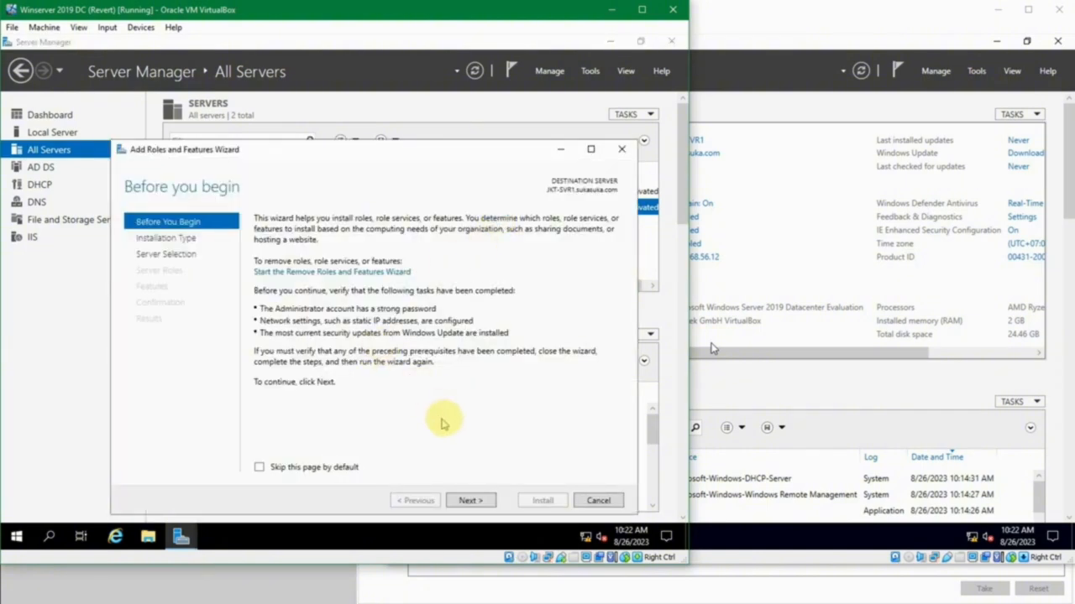
pyautogui.click(467, 500)
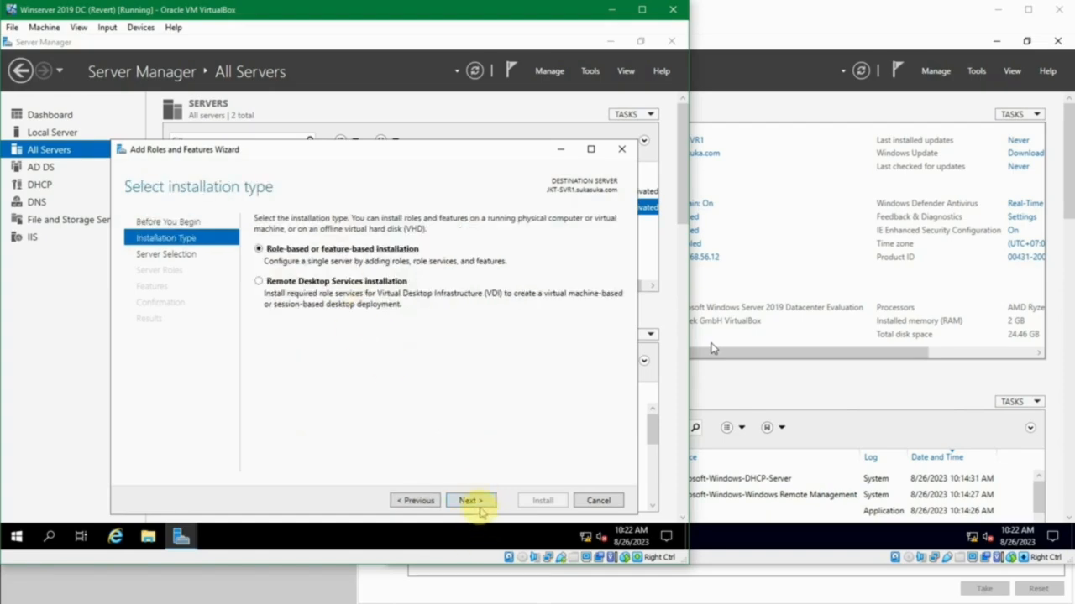
pyautogui.click(476, 502)
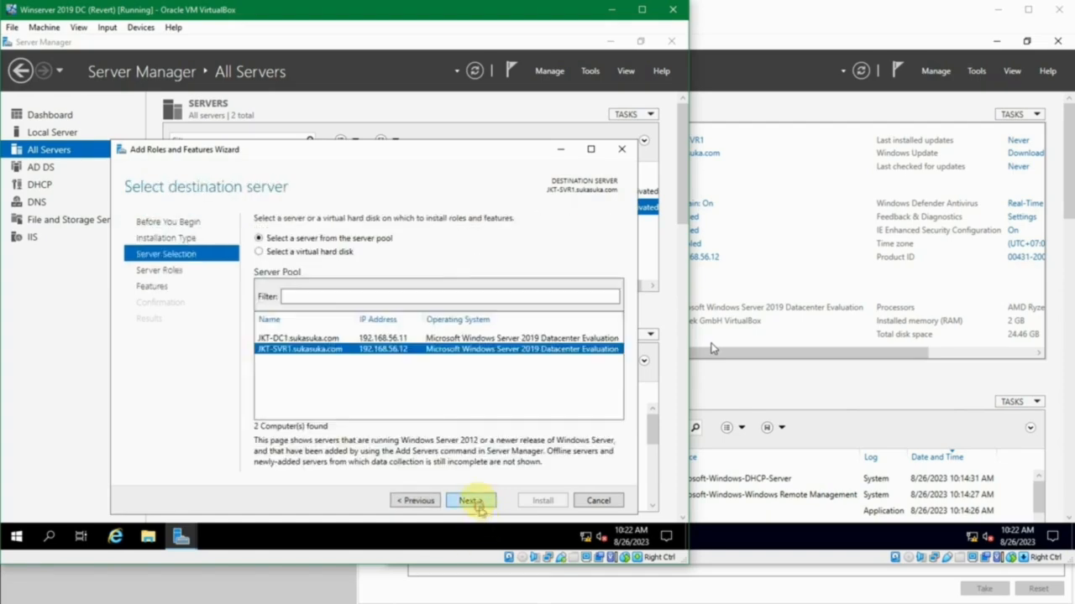
# - Choose JKT-SVR1 as the destination server, examine its server roles, and leave the wizard without installing anything
pyautogui.click(390, 339)
pyautogui.click(394, 349)
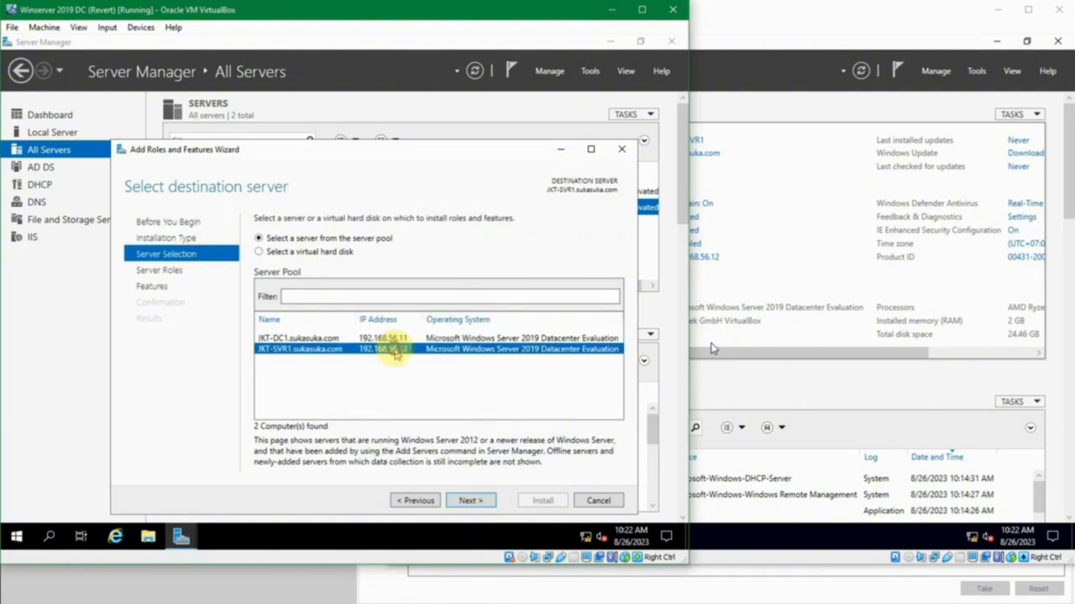
pyautogui.click(467, 500)
pyautogui.scroll(-1, 361, 327)
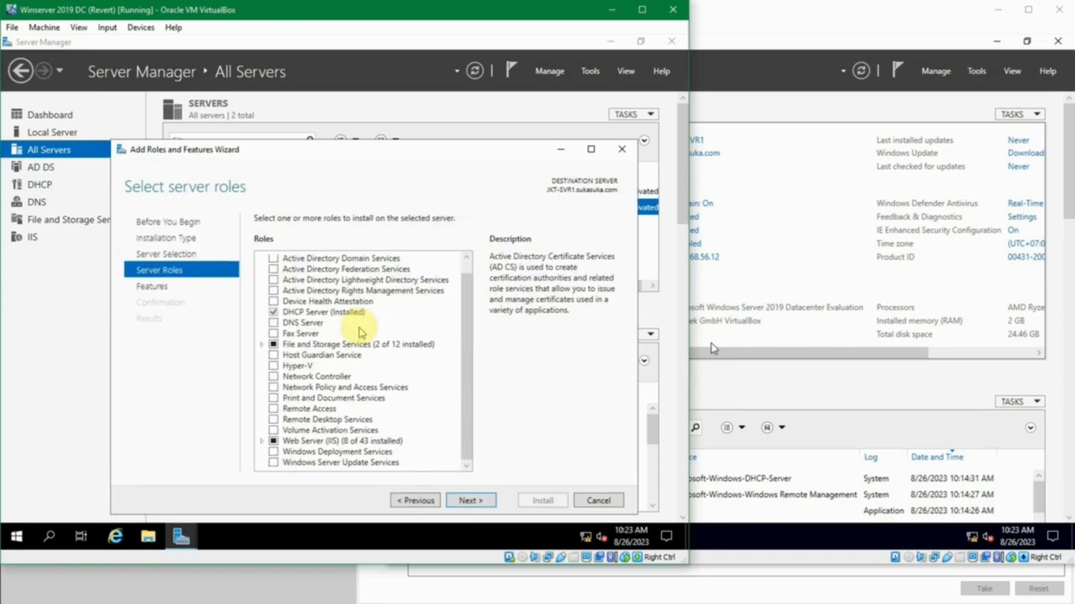
pyautogui.click(593, 500)
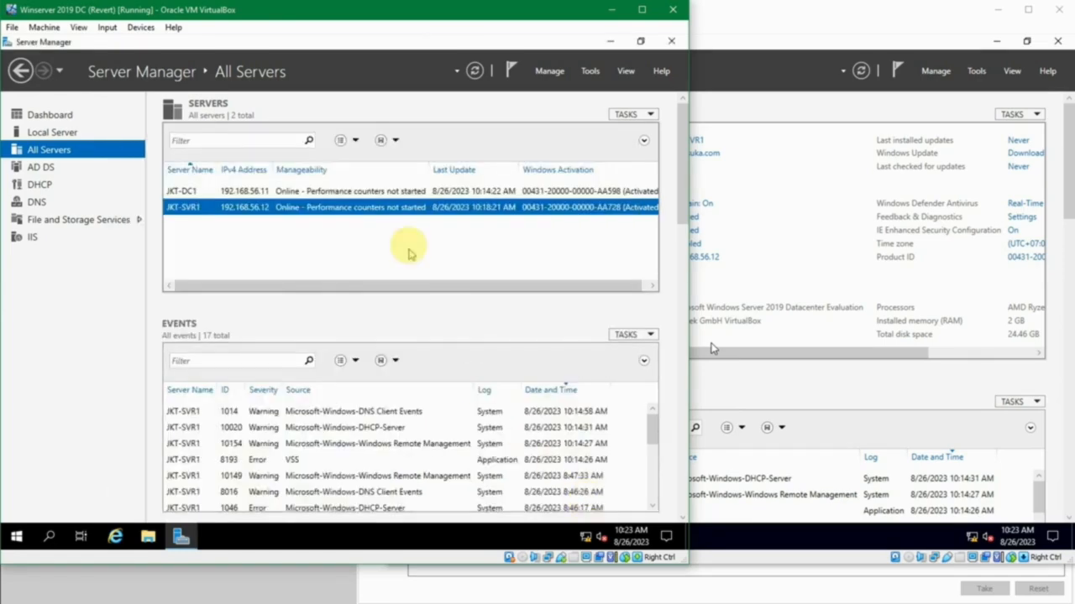
# - Open a remote Windows PowerShell session on JKT-SVR1 from All Servers and list the current folder with dir
pyautogui.rightClick(412, 208)
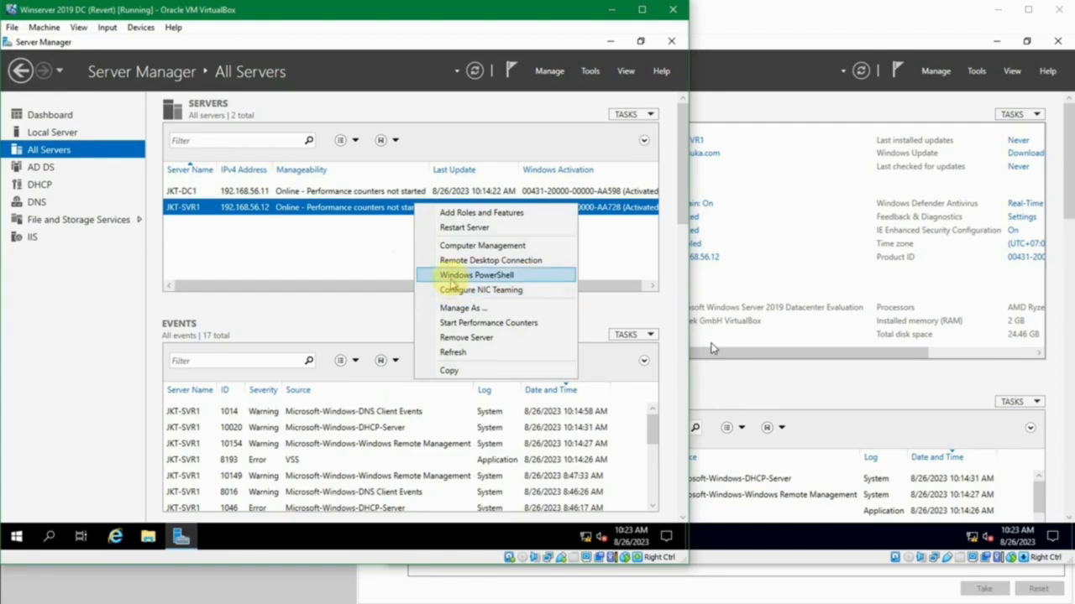
pyautogui.click(451, 277)
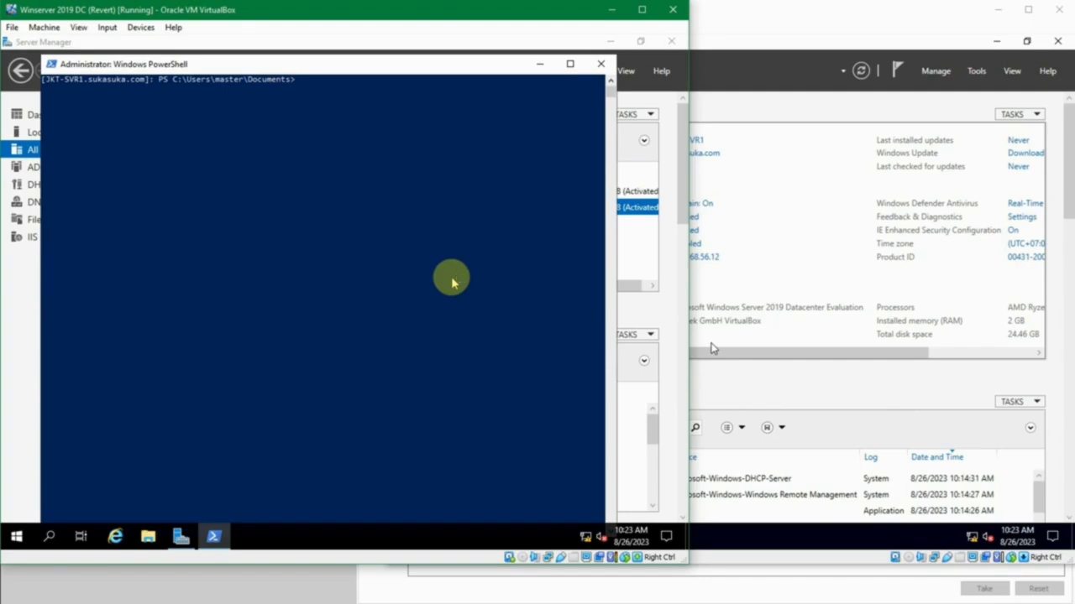
pyautogui.write('dir')
pyautogui.press('Return')
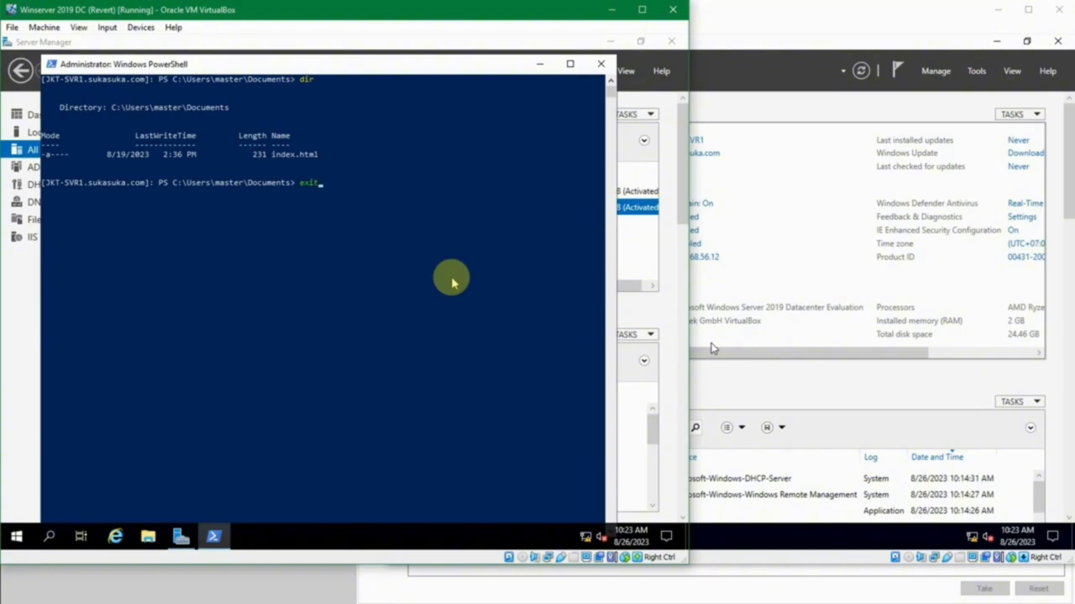
# - Exit the remote PowerShell session on JKT-SVR1 and close the PowerShell window
pyautogui.press('Return')
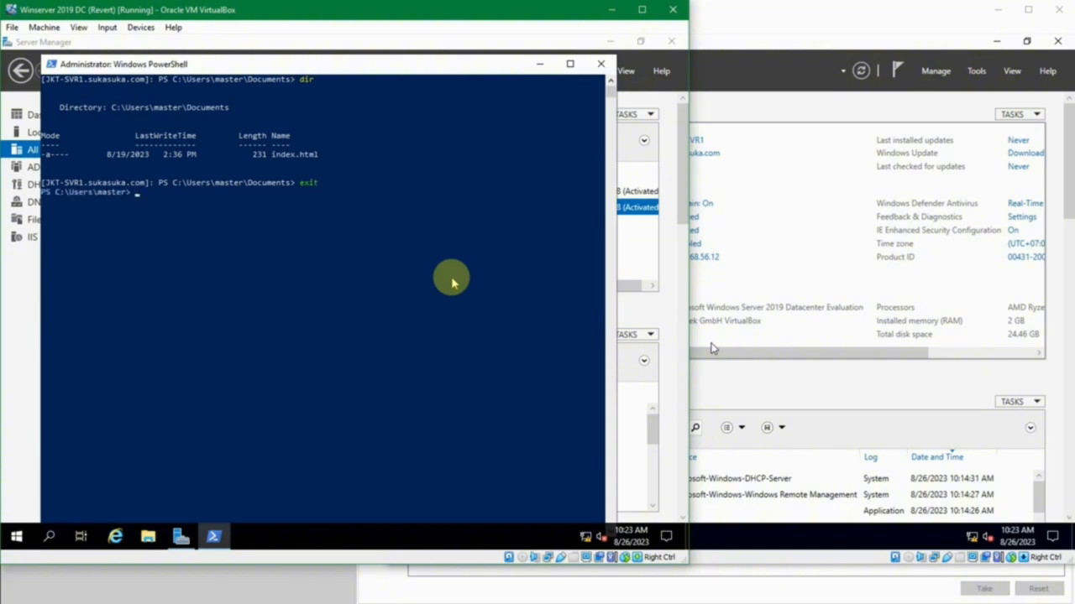
pyautogui.click(599, 64)
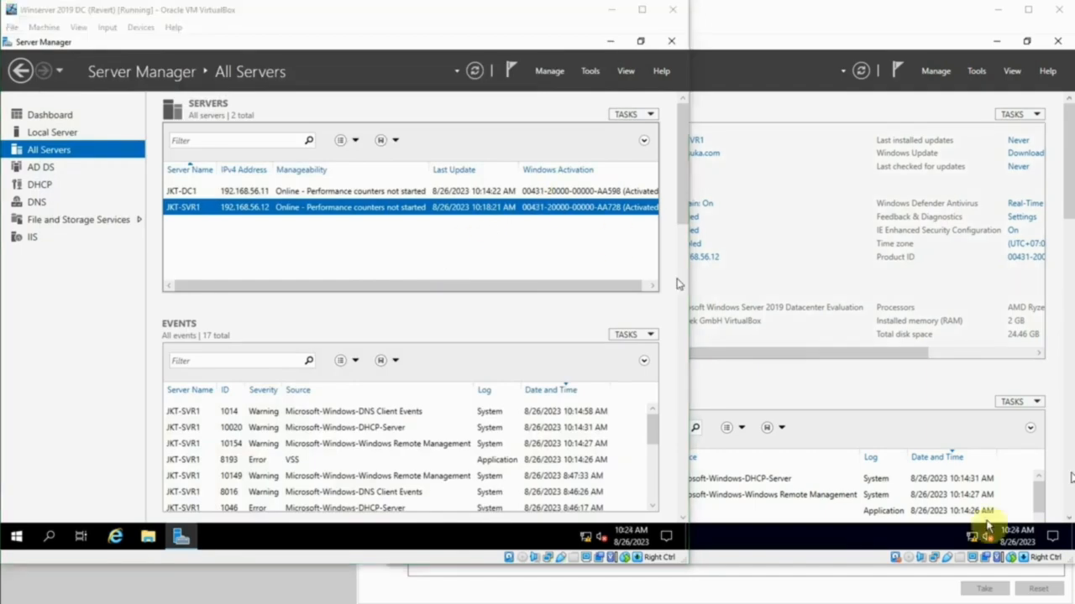
# - Open Computer Management for JKT-SVR1 from All Servers, dismissing the Event Viewer connection error
pyautogui.rightClick(392, 213)
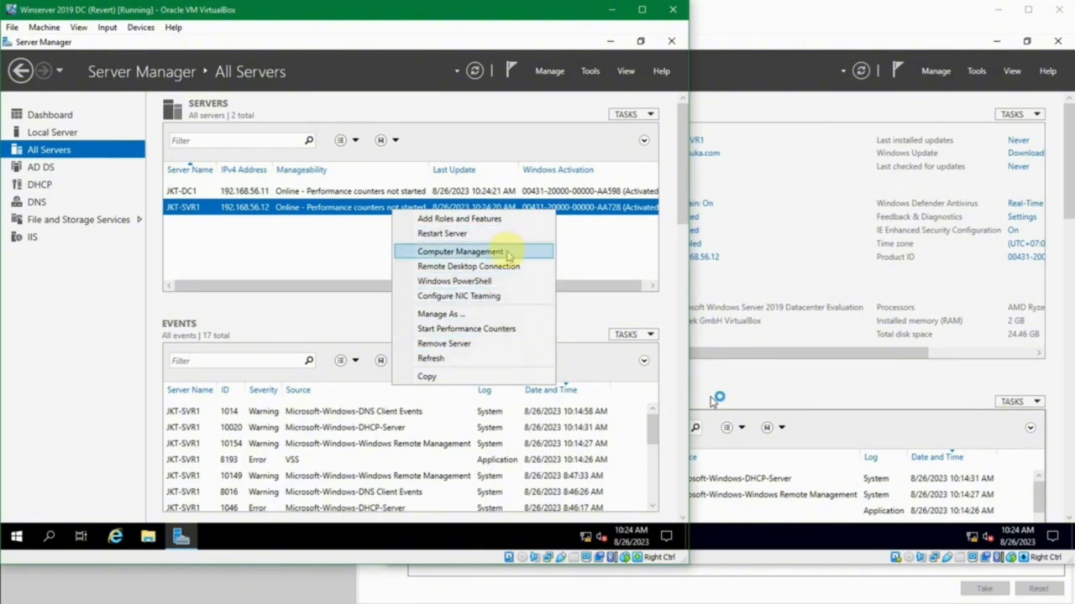
pyautogui.click(461, 252)
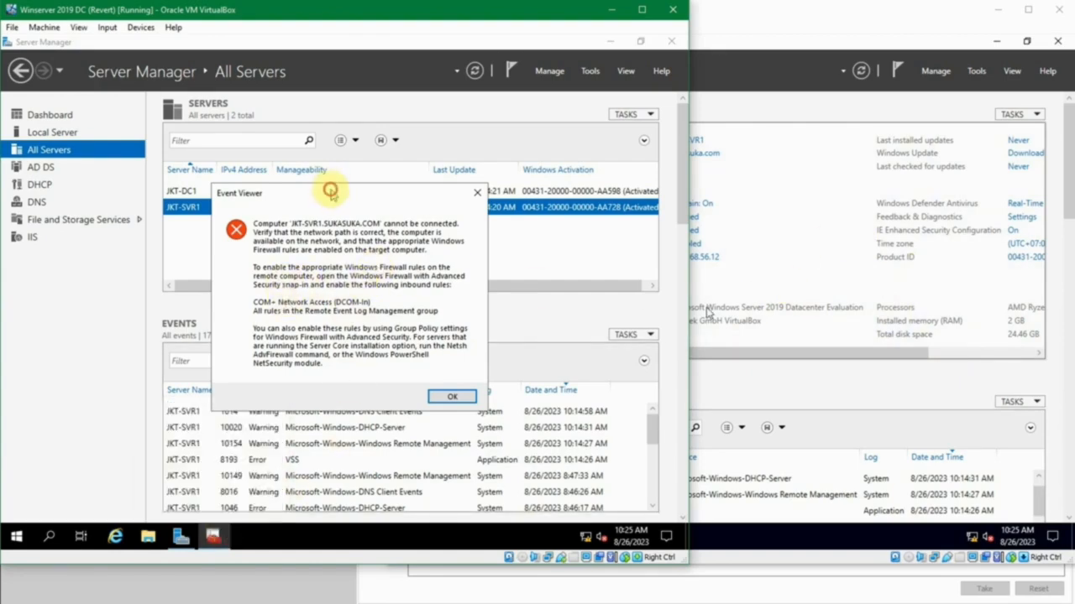
pyautogui.moveTo(331, 192); pyautogui.dragTo(348, 171)
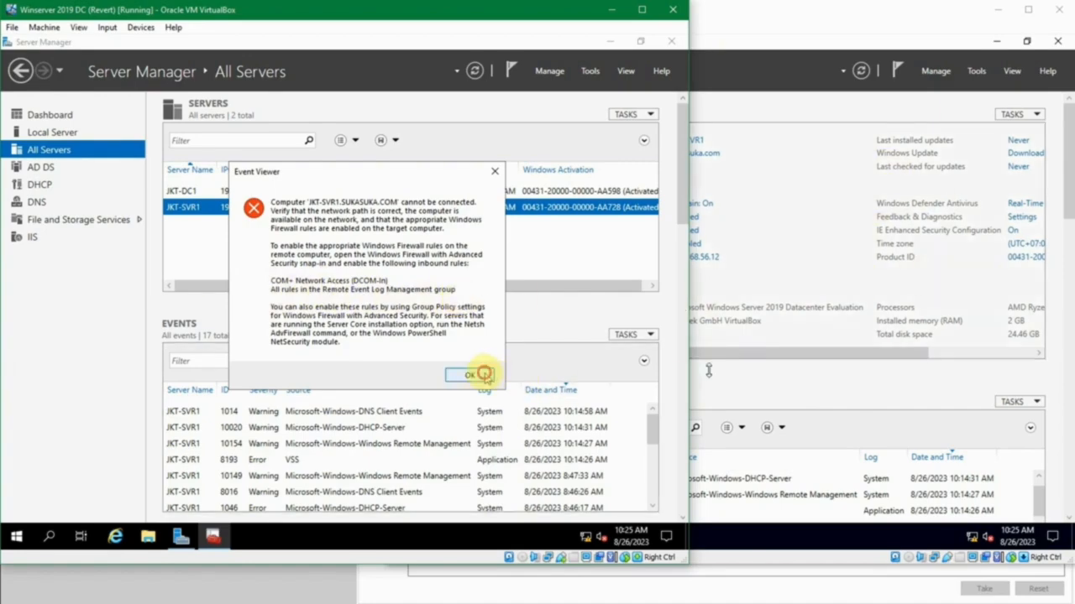
pyautogui.click(480, 375)
pyautogui.click(213, 538)
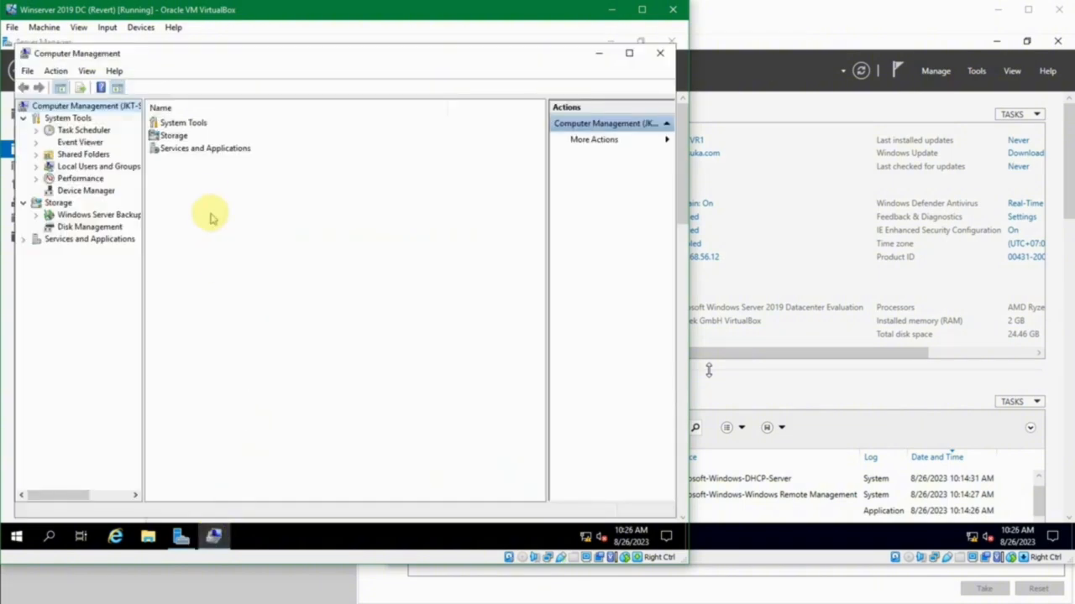
# - Examine Event Viewer and the Shares and Sessions under Shared Folders in Computer Management for JKT-SVR1
pyautogui.click(84, 142)
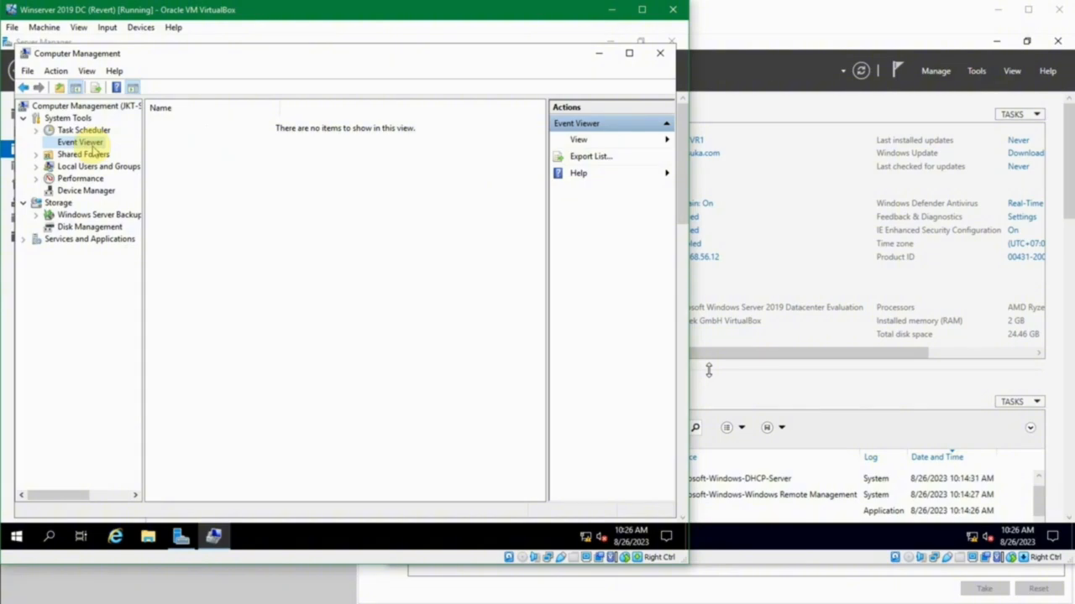
pyautogui.click(38, 165)
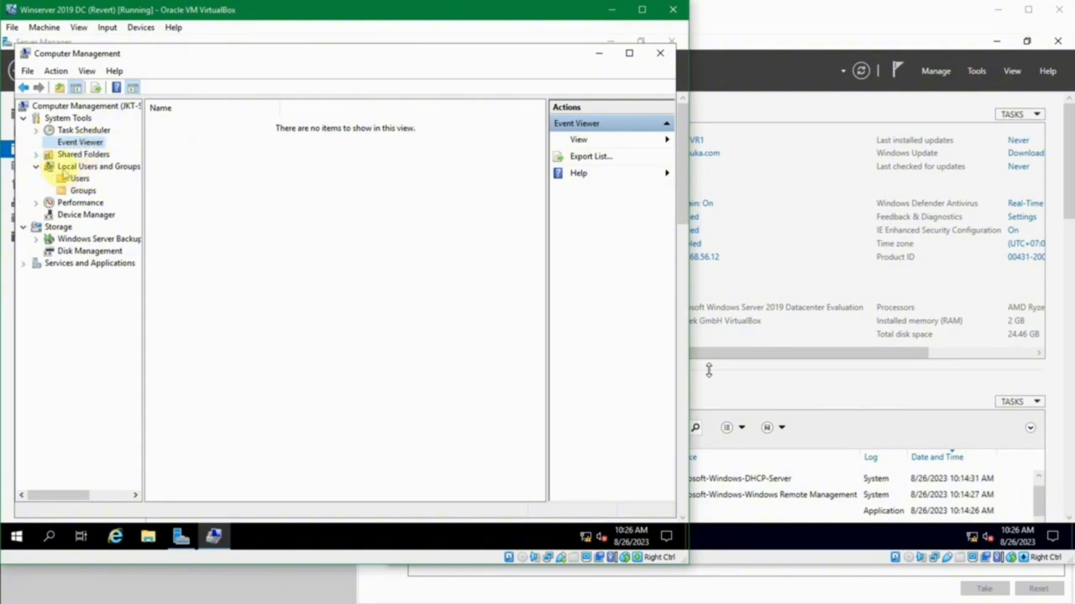
pyautogui.click(36, 155)
pyautogui.click(83, 178)
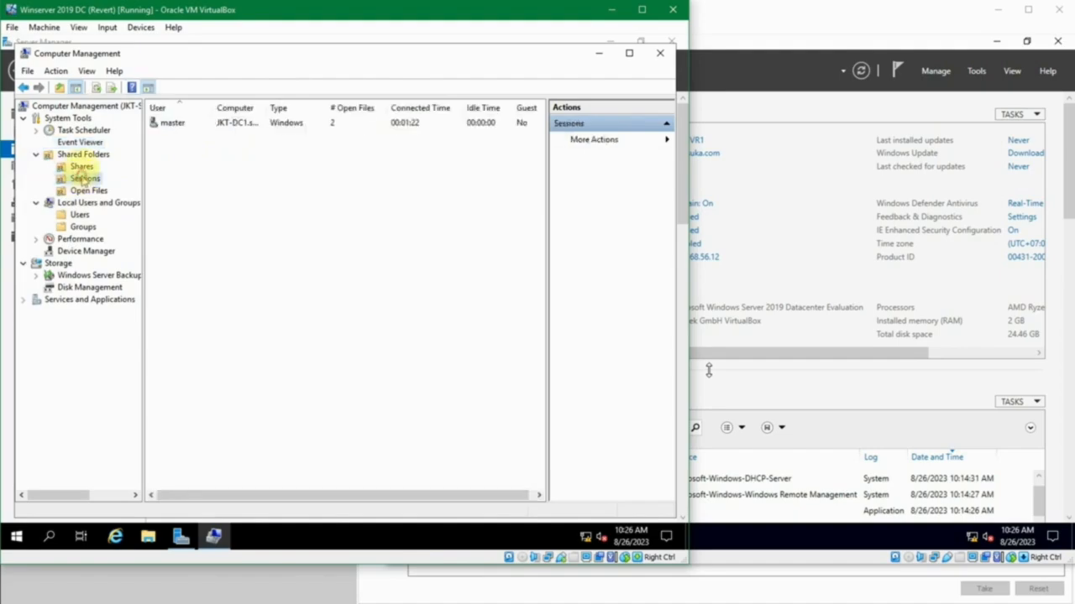
pyautogui.click(82, 167)
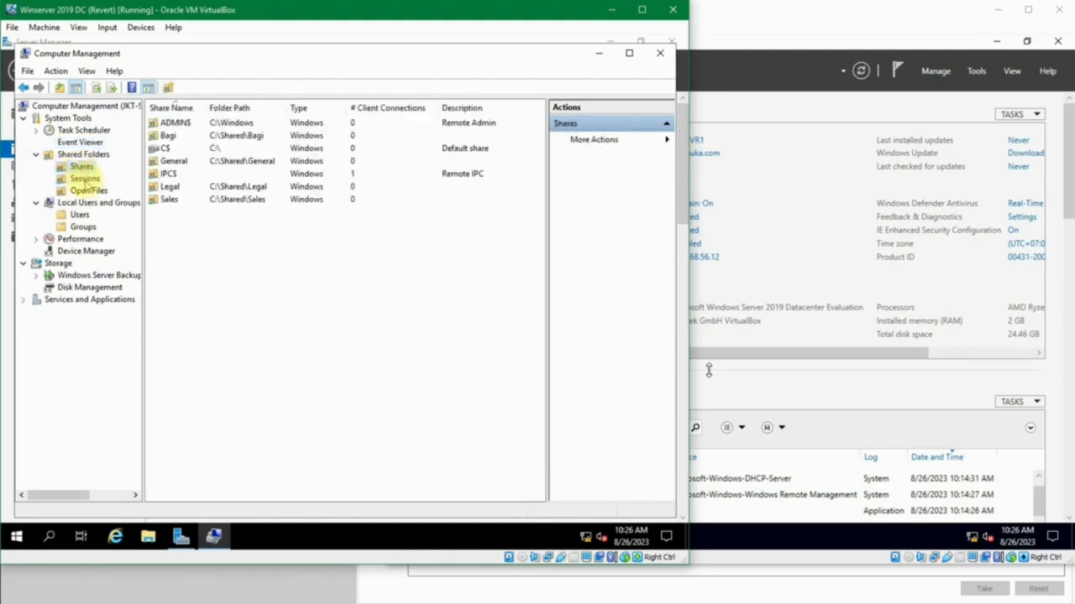
pyautogui.click(84, 179)
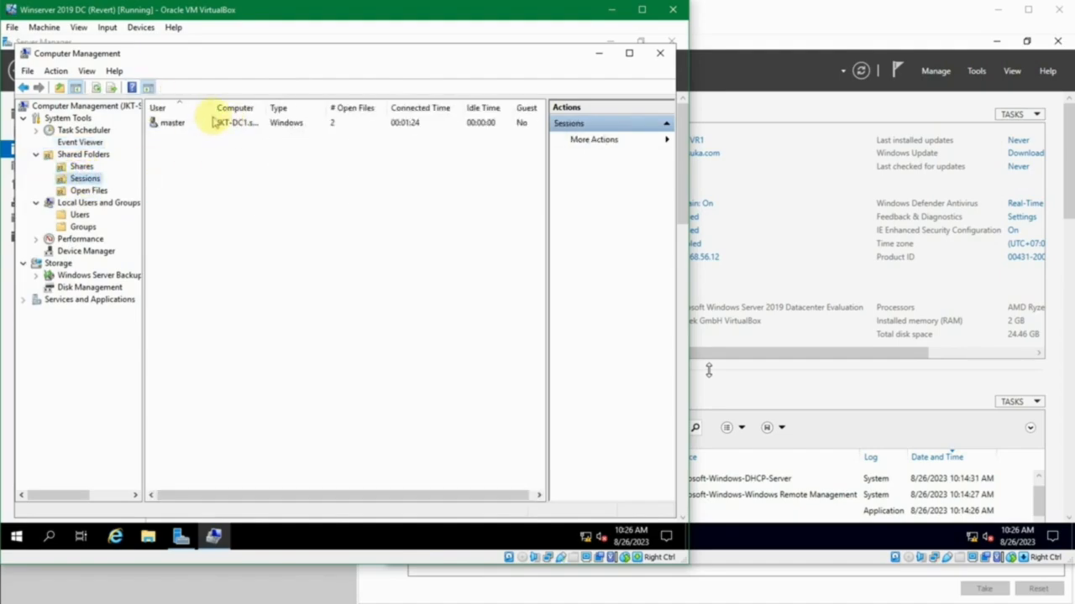
pyautogui.click(216, 122)
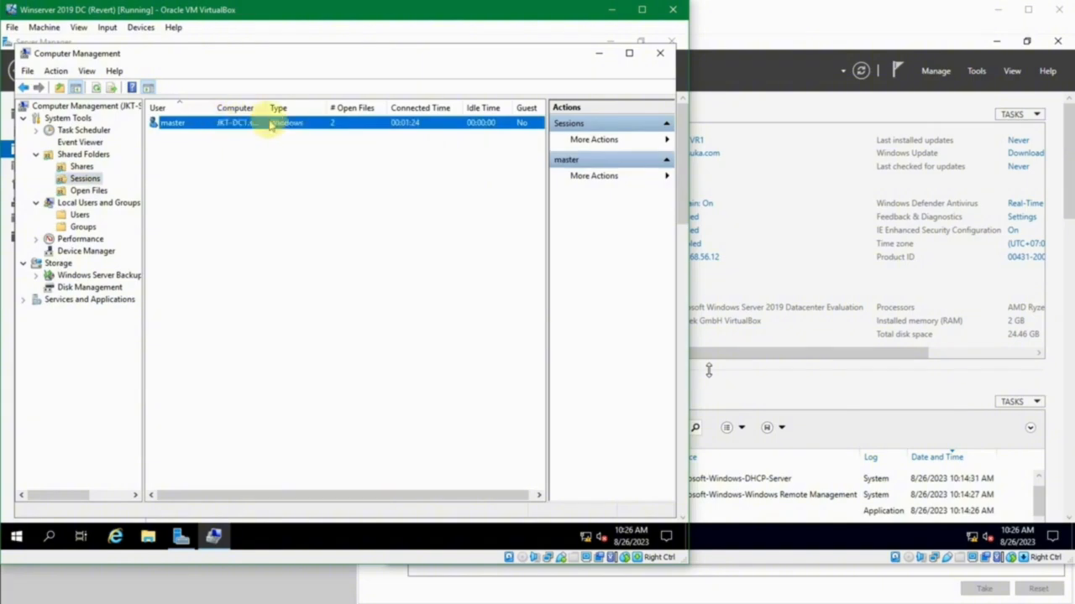
# - Review the local users and groups of JKT-SVR1, check the Shared Folders node, and close Computer Management
pyautogui.click(79, 215)
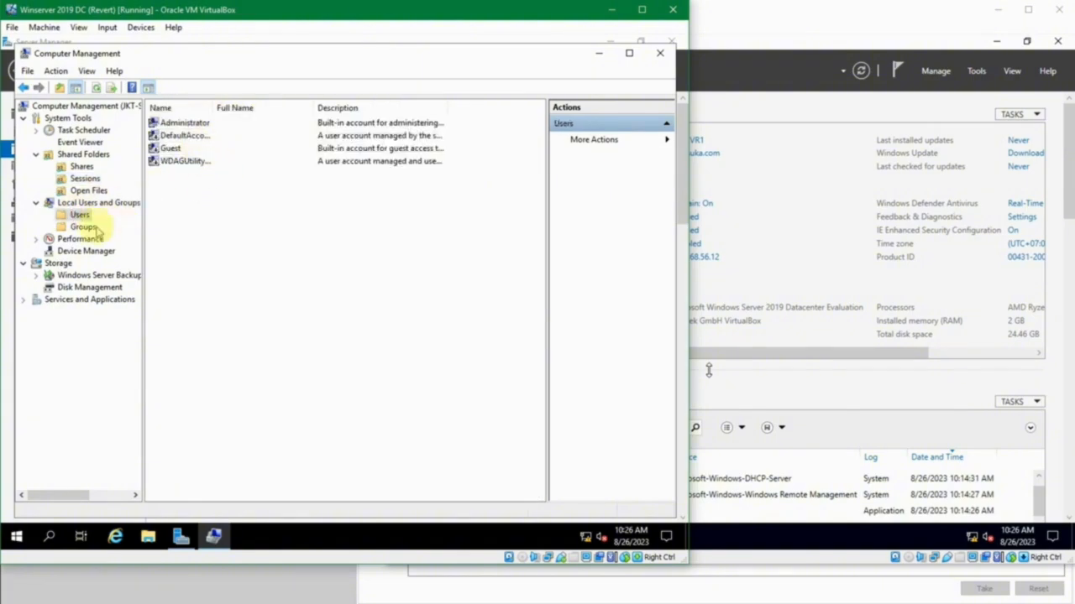
pyautogui.click(83, 227)
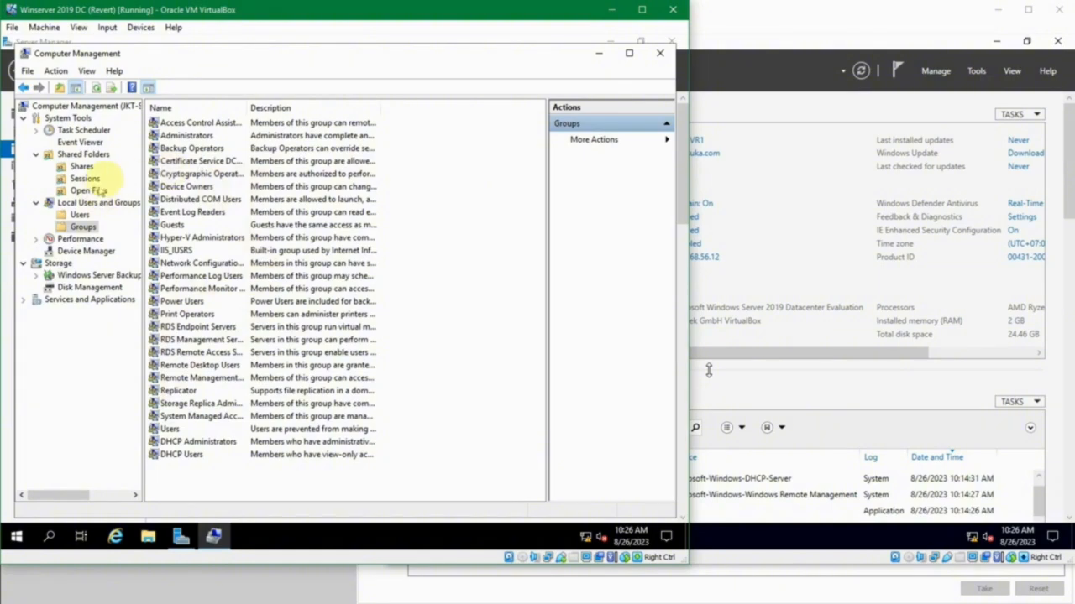
pyautogui.moveTo(144, 172); pyautogui.dragTo(219, 172)
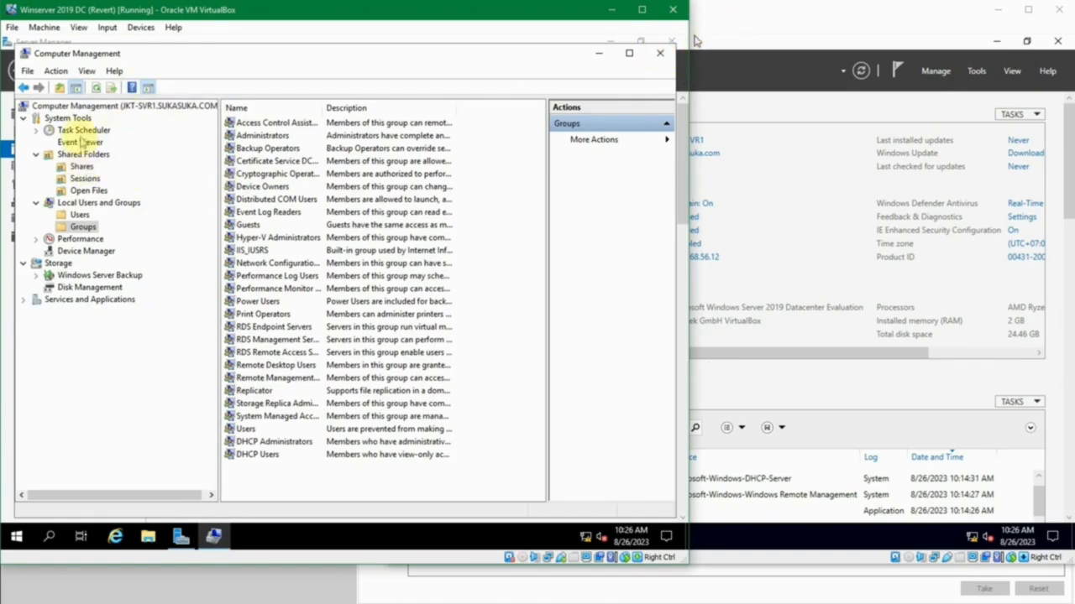
pyautogui.click(107, 154)
pyautogui.click(99, 142)
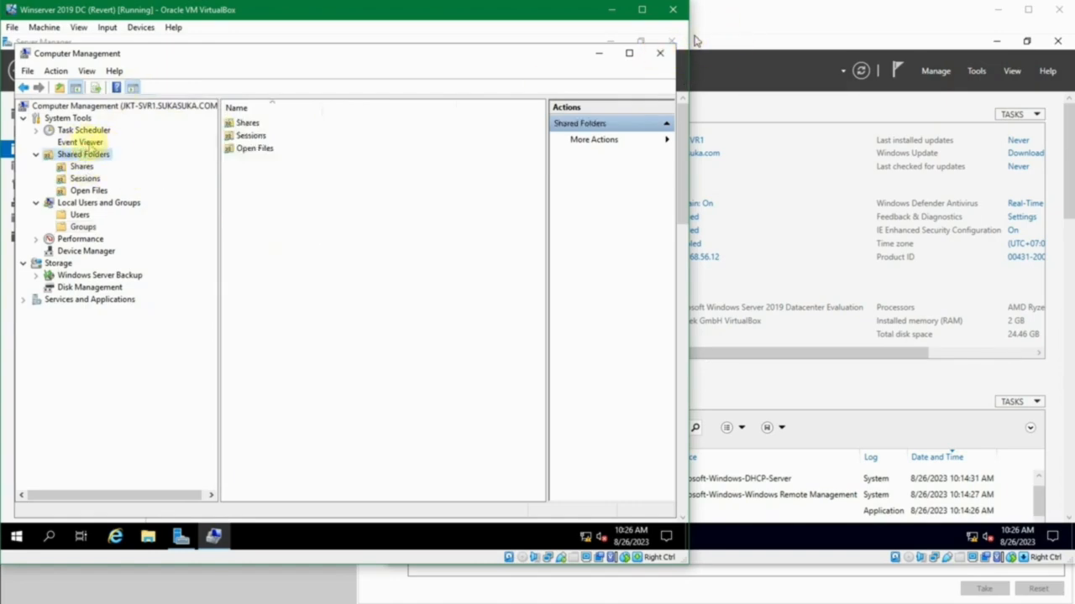
pyautogui.click(662, 54)
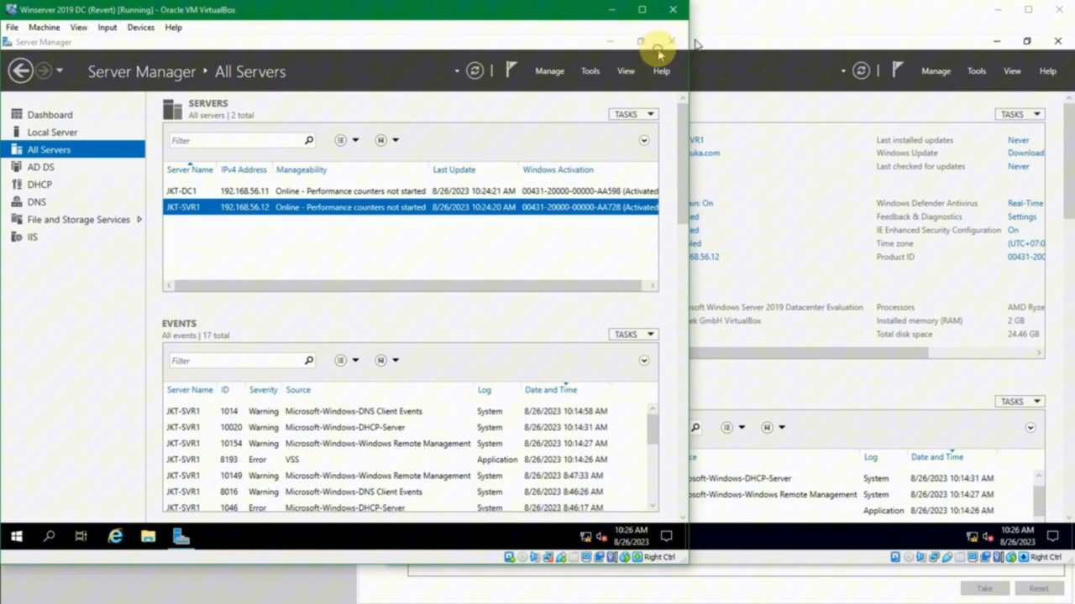
# - Switch to the JKT-SVR1 virtual machine, search for "group p", and open the Local Group Policy Editor maximized
pyautogui.click(753, 37)
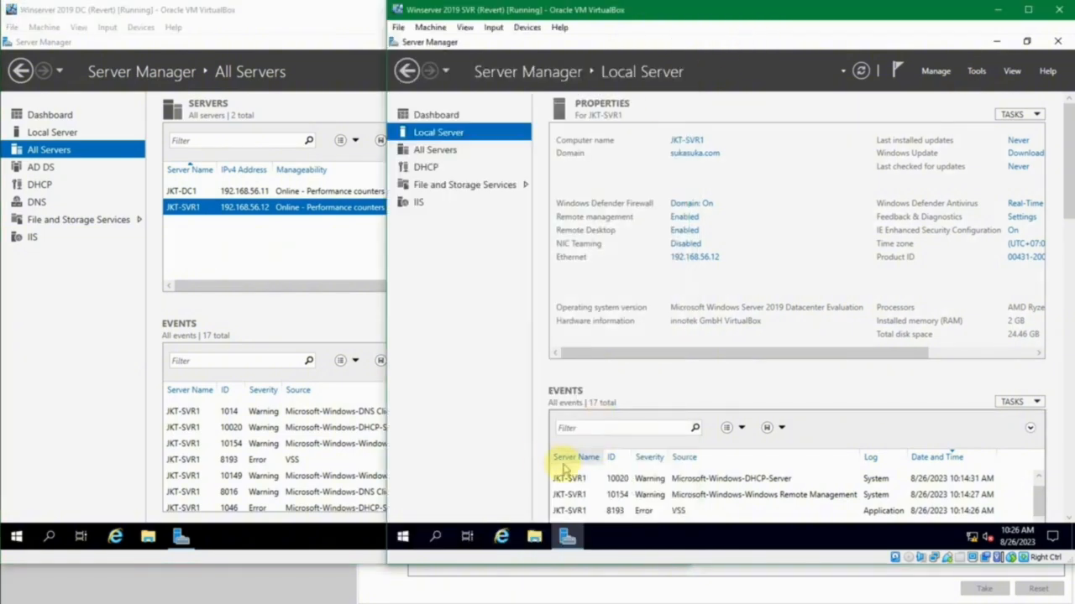
pyautogui.click(406, 535)
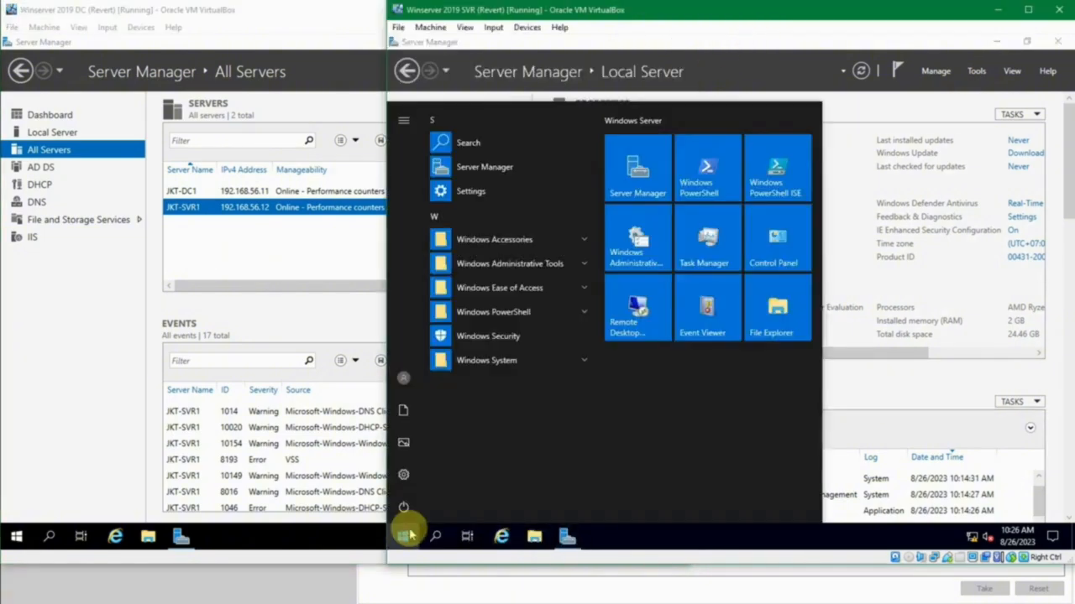
pyautogui.write('froup p')
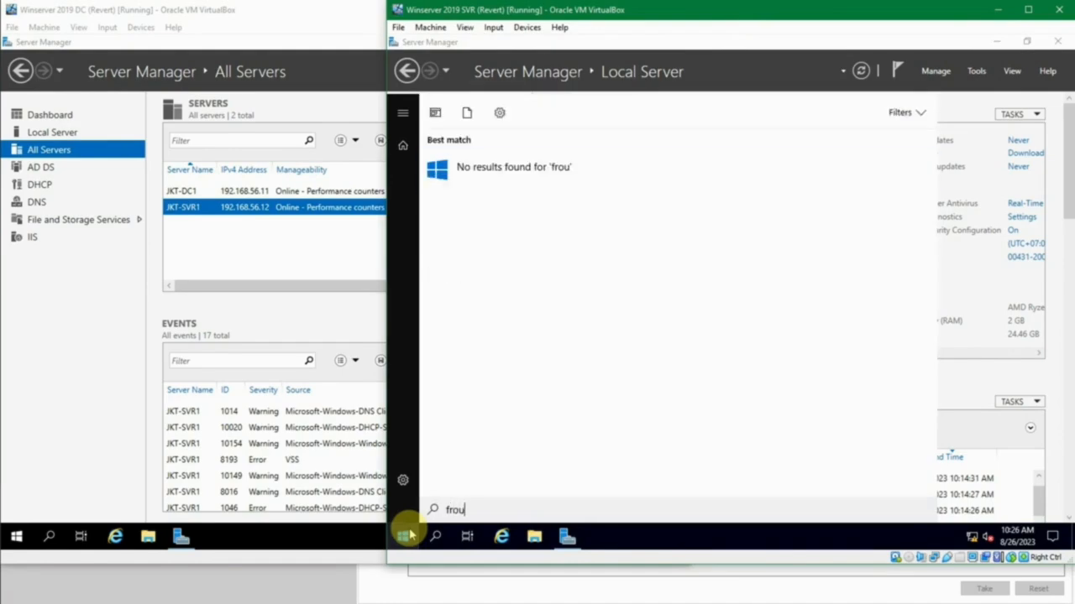
pyautogui.hotkey('ctrl', 'a')
pyautogui.write('f')
pyautogui.press('BackSpace')
pyautogui.write('grp')
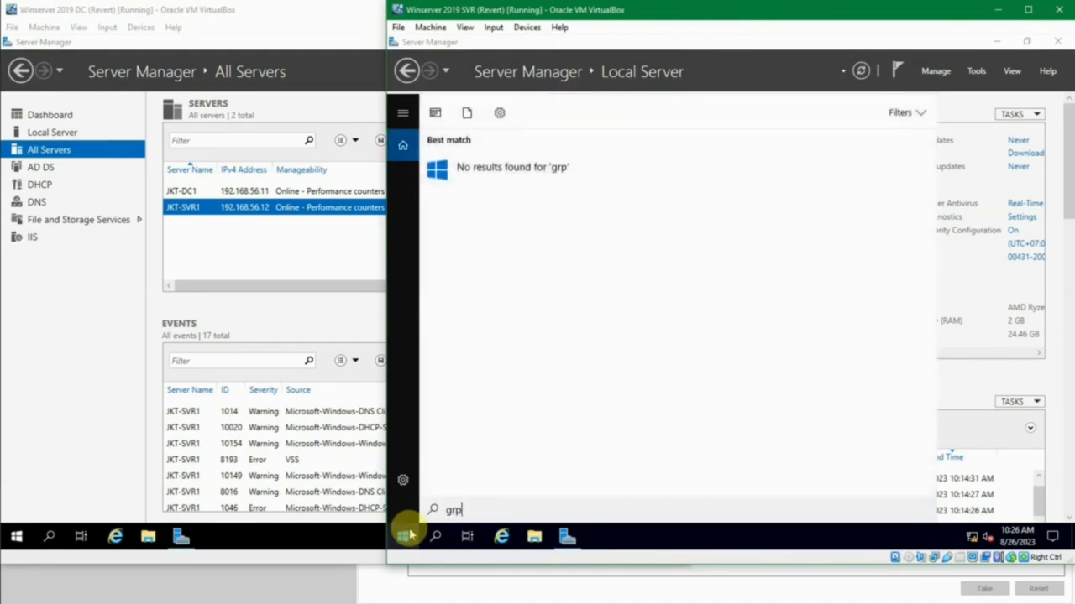
pyautogui.write('u')
pyautogui.press('BackSpace')
pyautogui.press('BackSpace')
pyautogui.write('oup p')
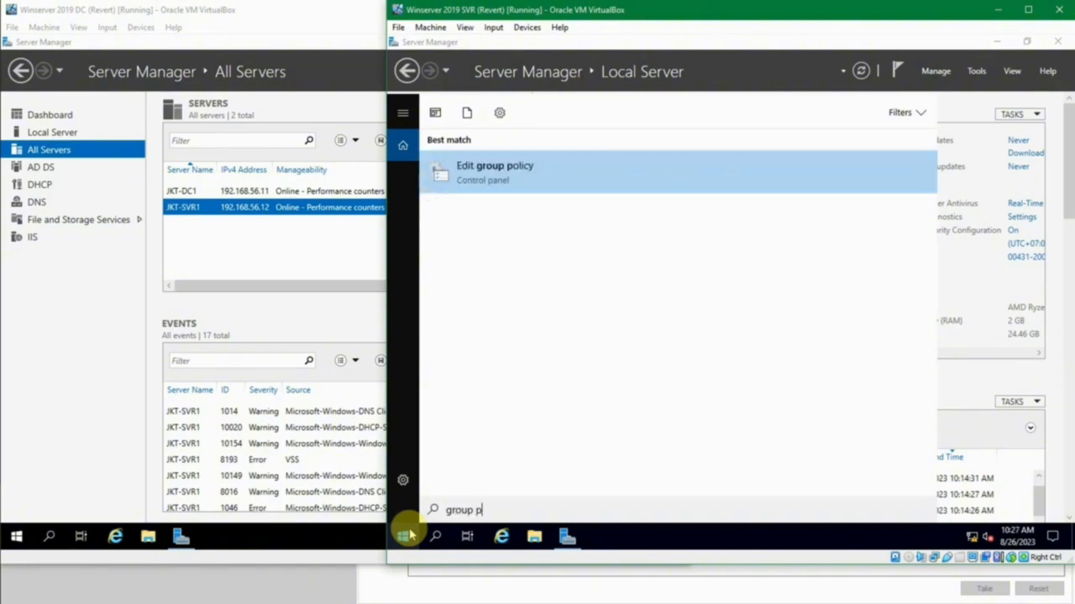
pyautogui.click(564, 173)
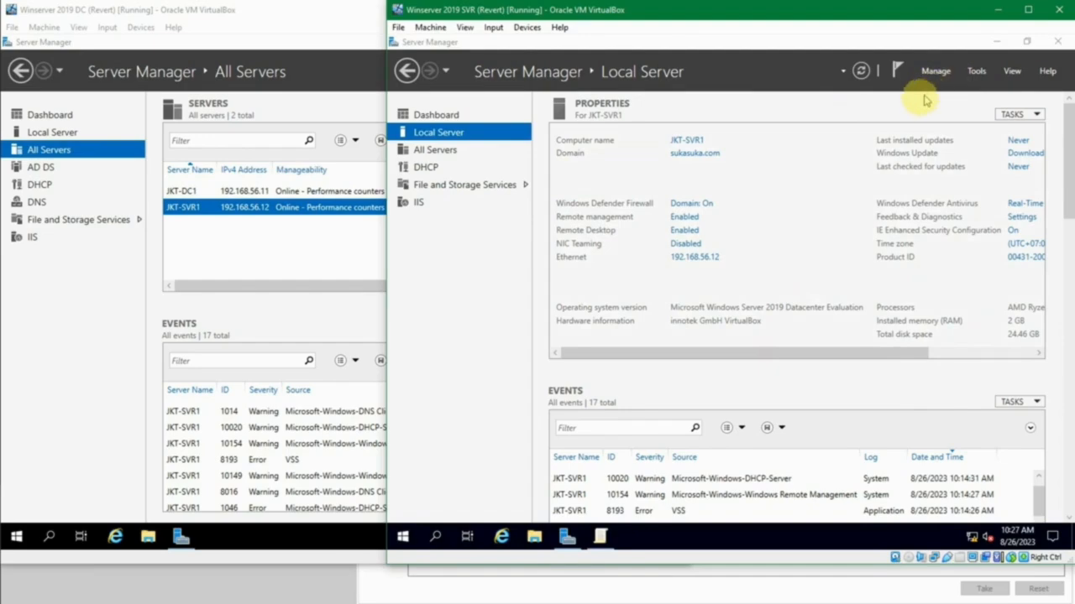
pyautogui.click(600, 536)
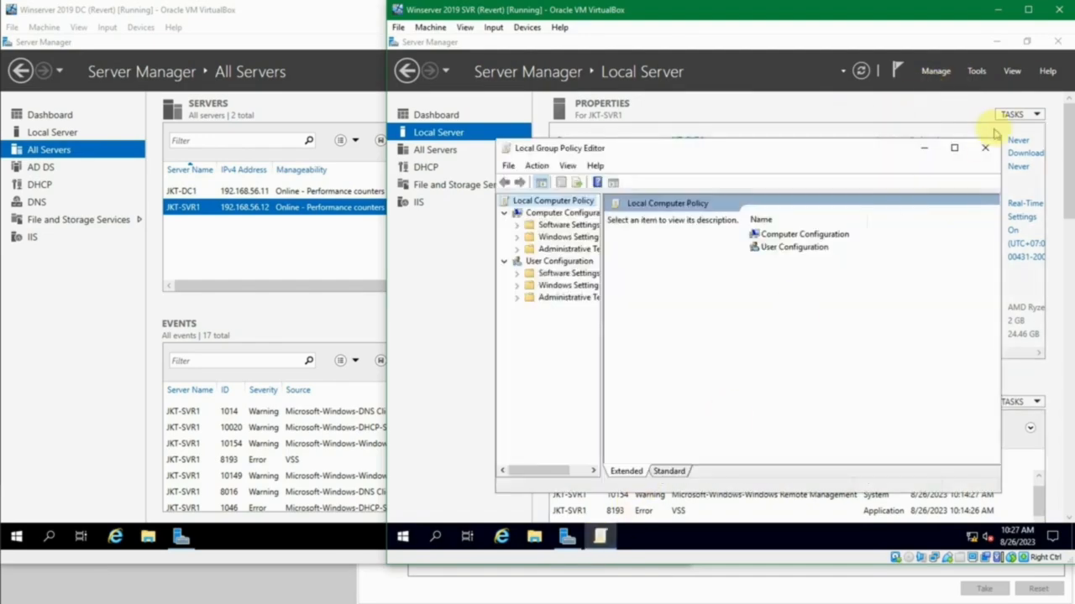
pyautogui.click(954, 147)
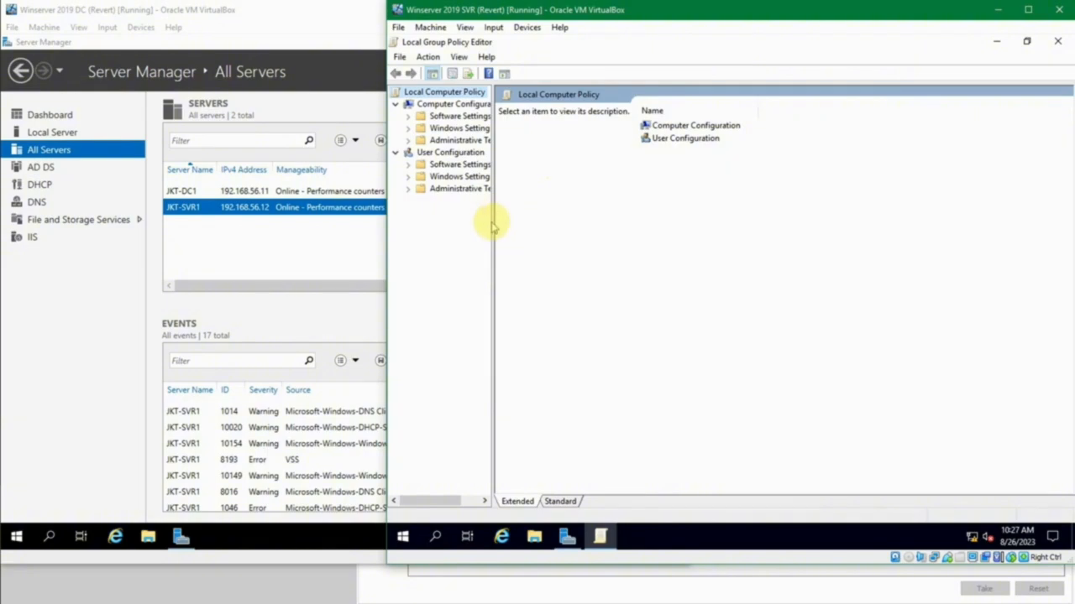
# - Show the Inbound Rules of Windows Defender Firewall with Advanced Security under Computer Configuration, Windows Settings, Security Settings
pyautogui.moveTo(494, 220); pyautogui.dragTo(553, 217)
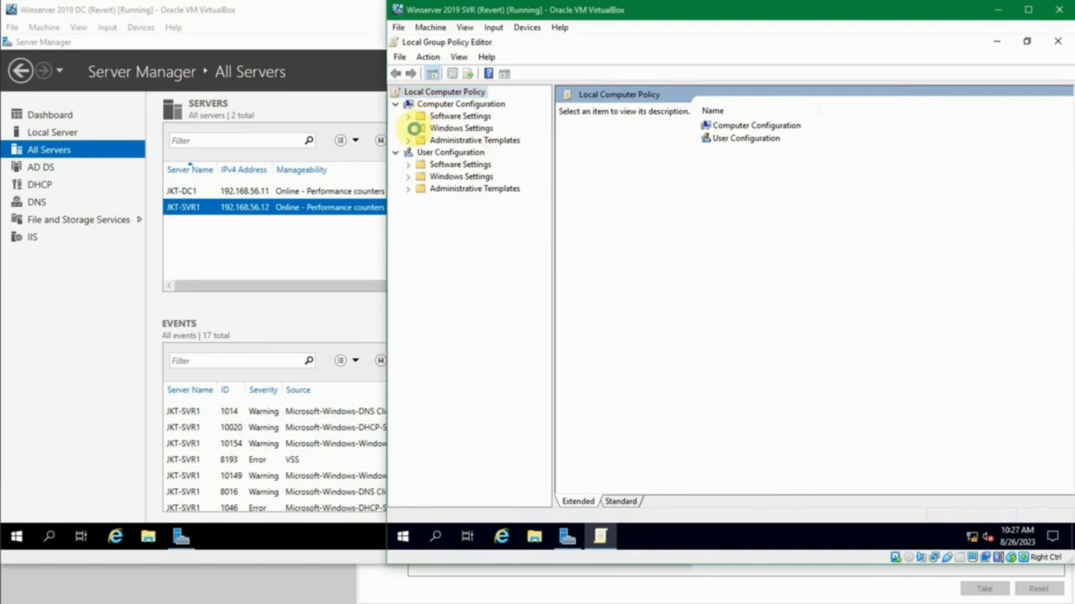
pyautogui.click(412, 128)
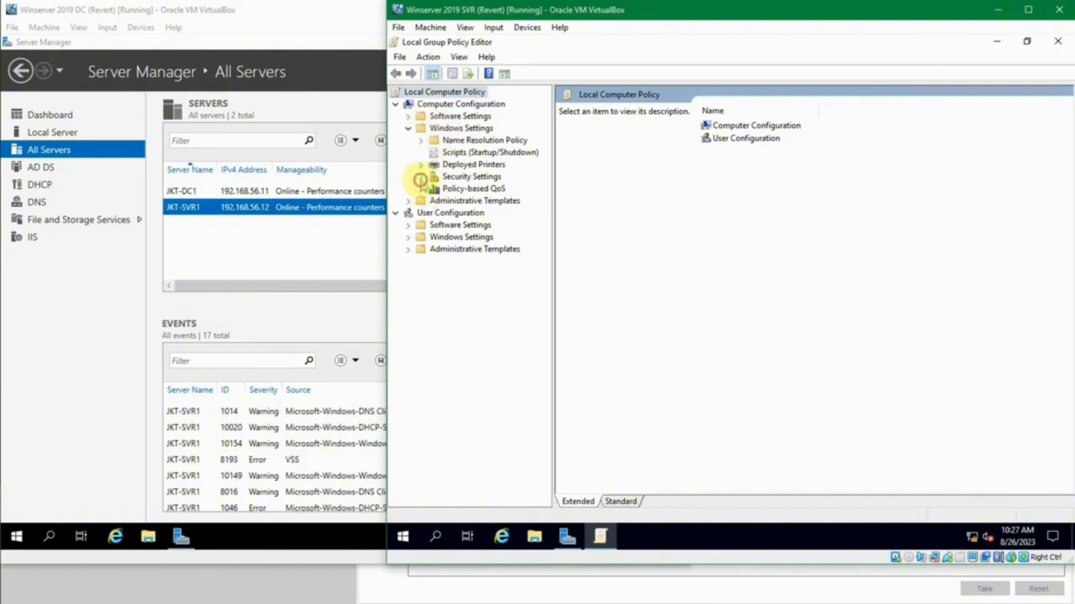
pyautogui.click(420, 177)
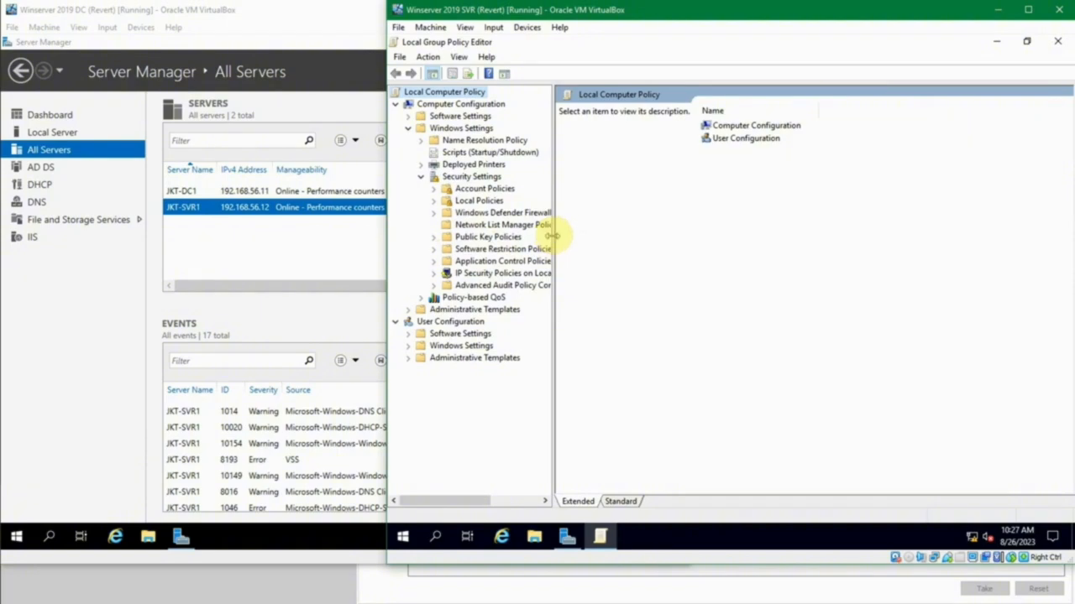
pyautogui.moveTo(554, 236); pyautogui.dragTo(590, 229)
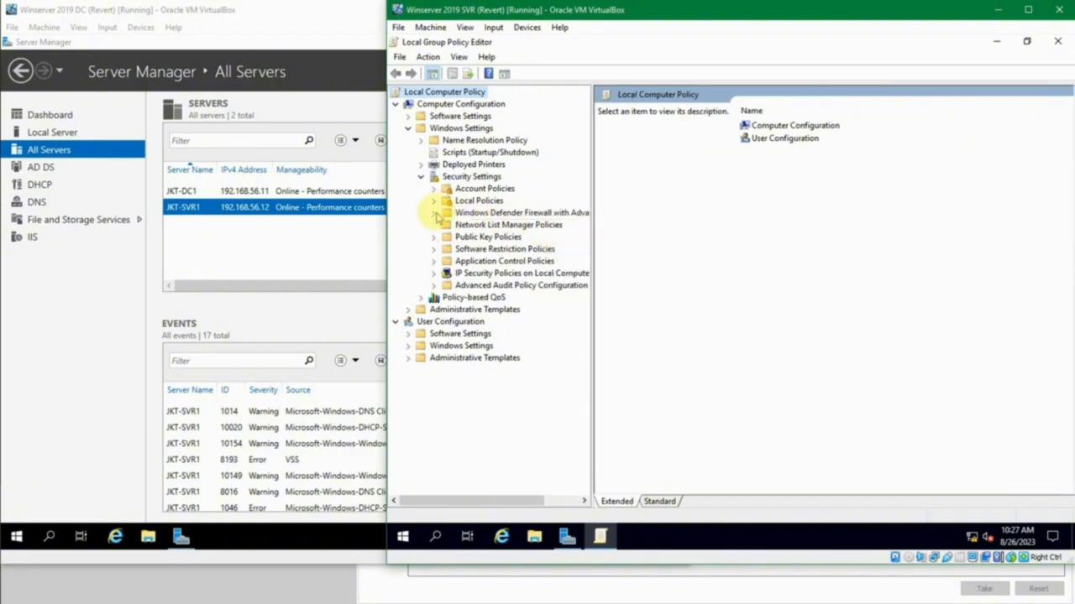
pyautogui.click(434, 213)
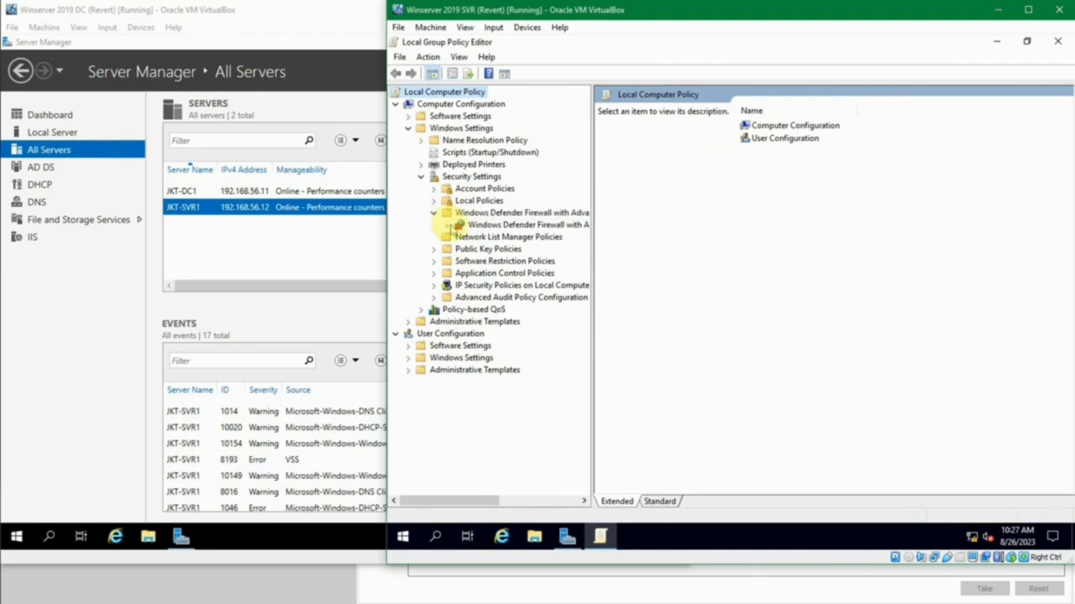
pyautogui.click(446, 225)
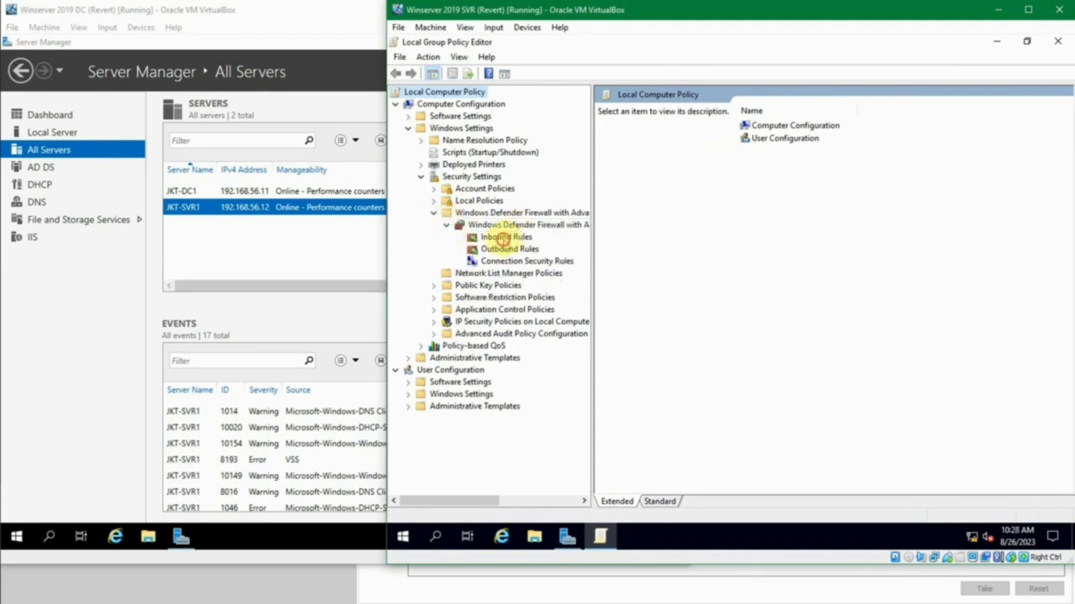
pyautogui.click(495, 237)
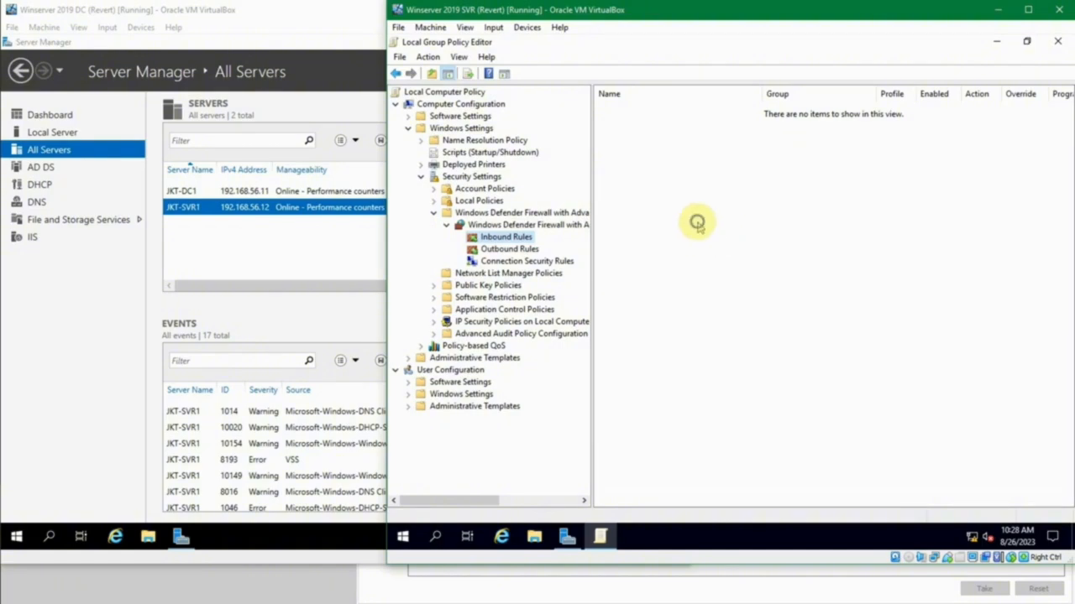
# - Create inbound rules from the predefined Remote Event Log Management group, keeping all its rules selected and allowing the connection
pyautogui.rightClick(698, 223)
pyautogui.click(720, 230)
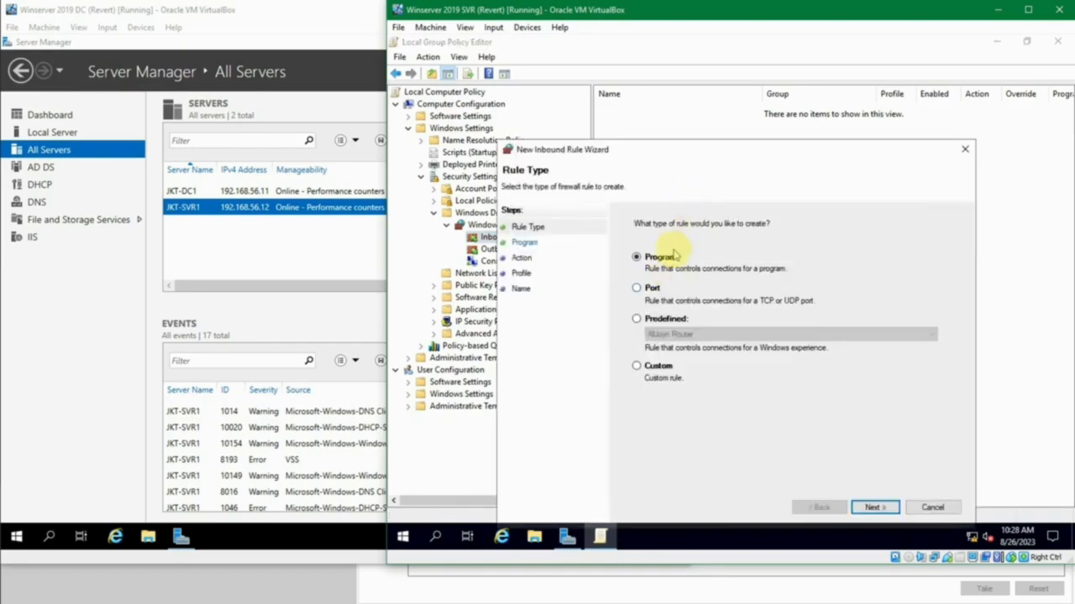
pyautogui.click(672, 318)
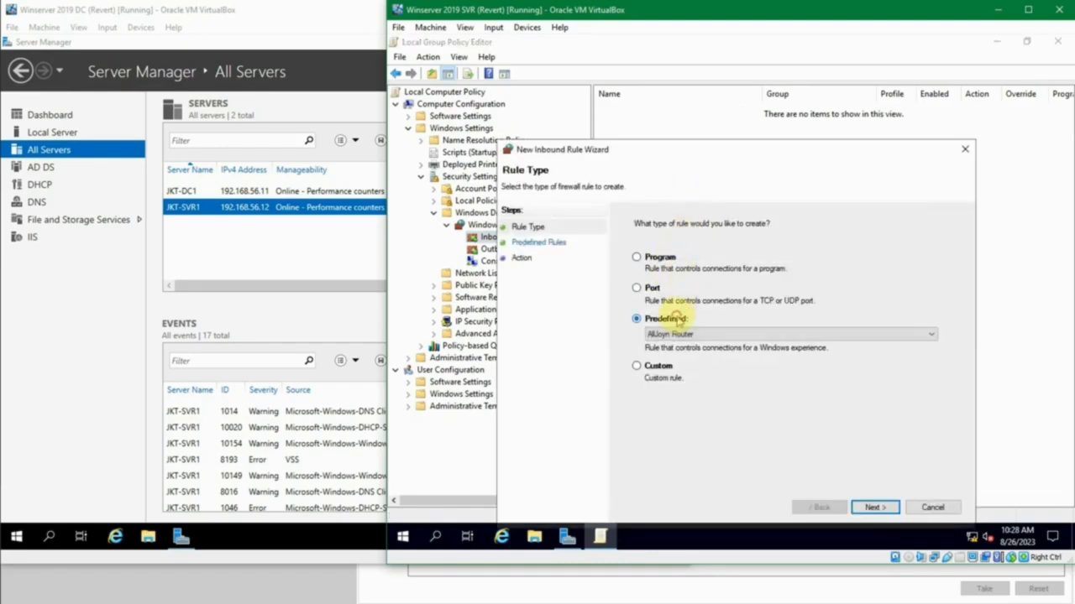
pyautogui.click(703, 332)
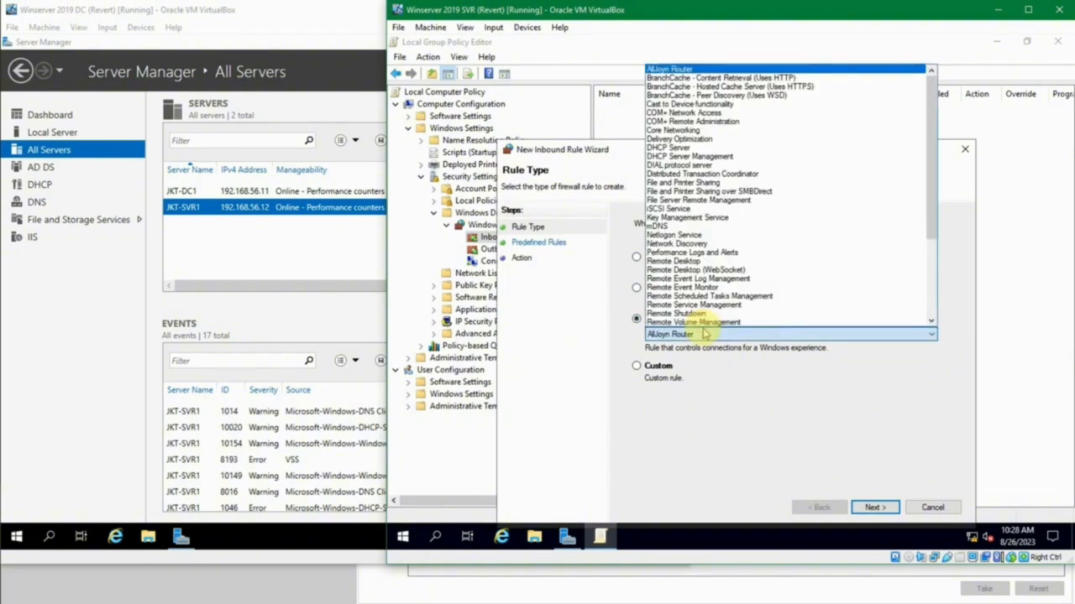
pyautogui.click(751, 278)
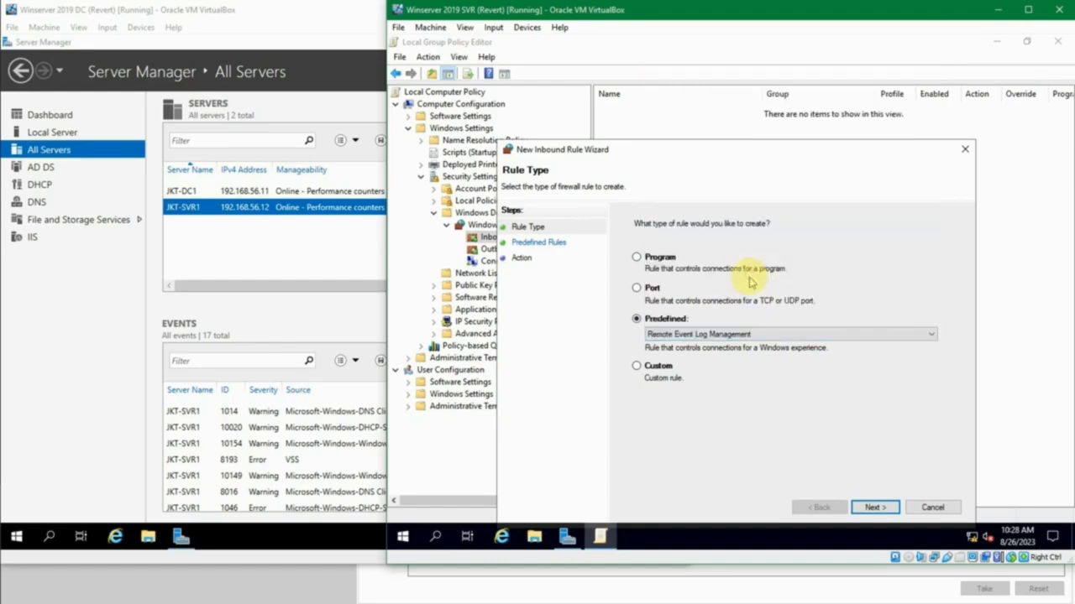
pyautogui.click(870, 507)
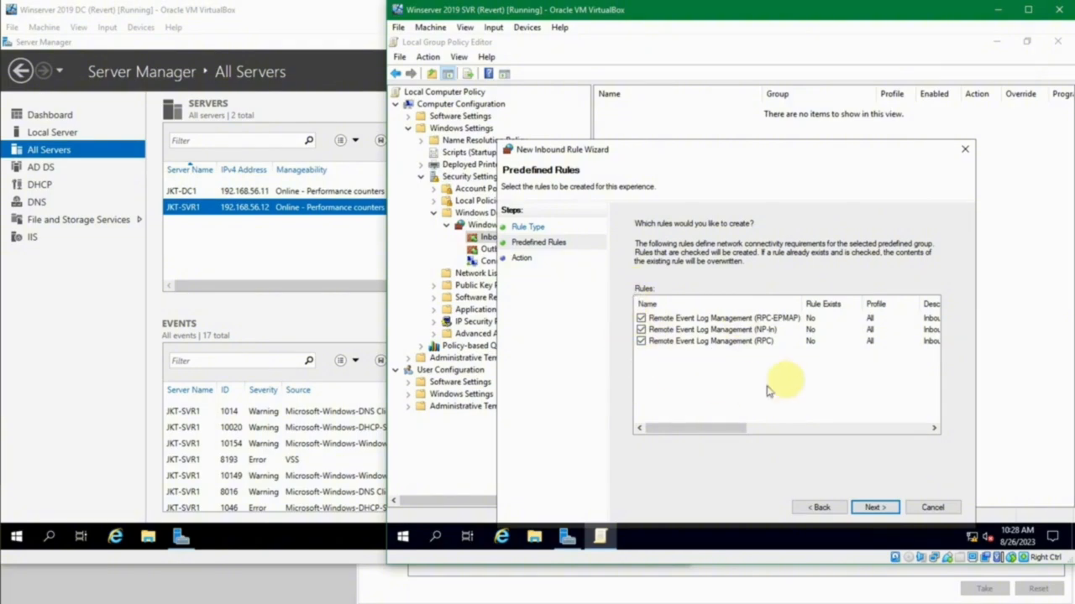
pyautogui.click(873, 508)
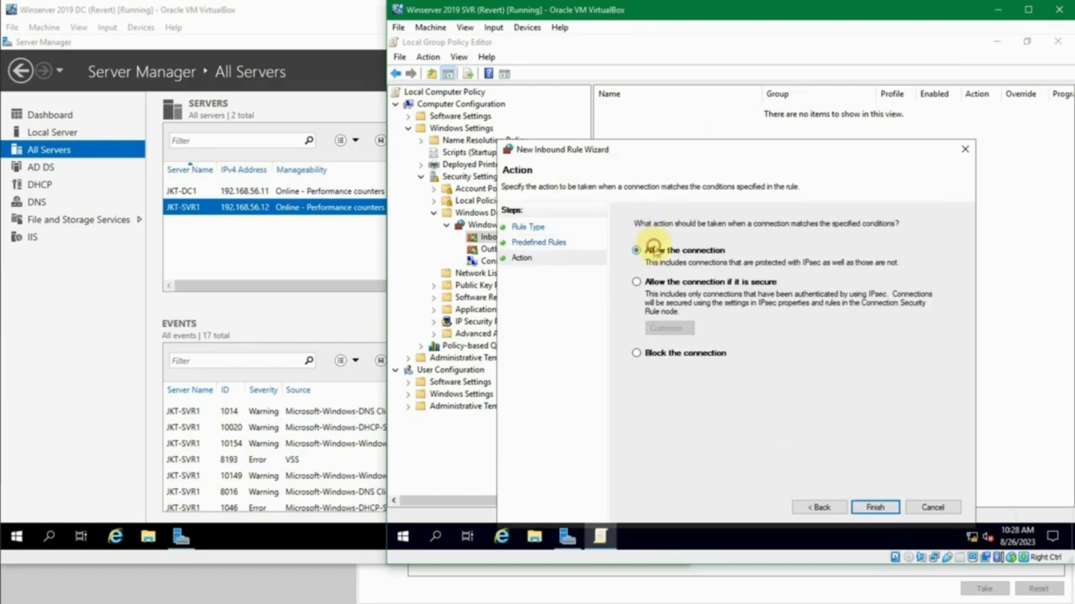
pyautogui.click(875, 508)
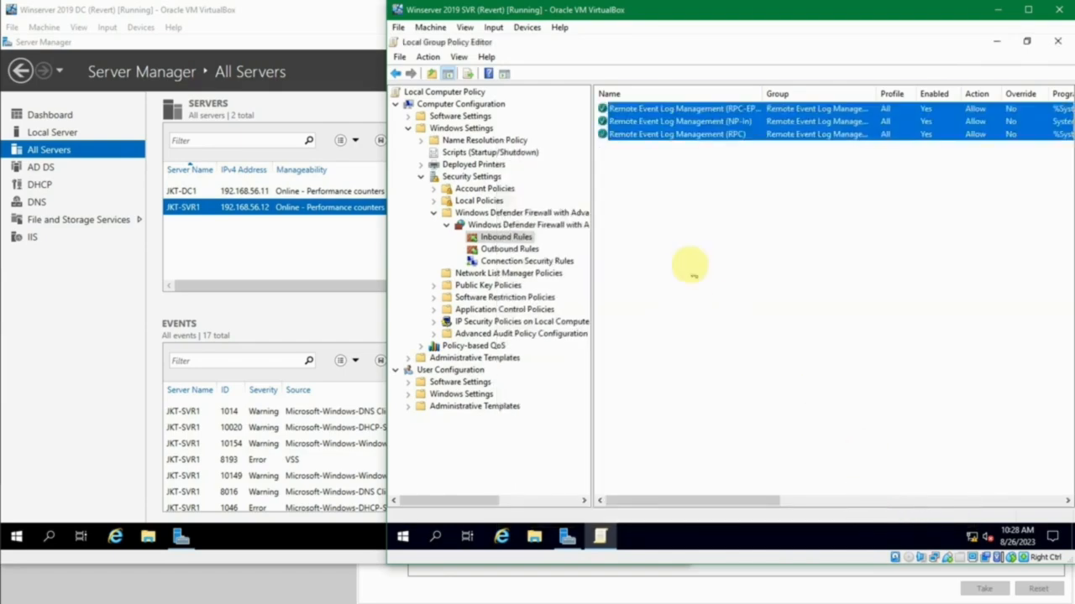
# - Add an inbound rule from the predefined COM+ Network Access group that allows the connection
pyautogui.rightClick(677, 210)
pyautogui.click(693, 220)
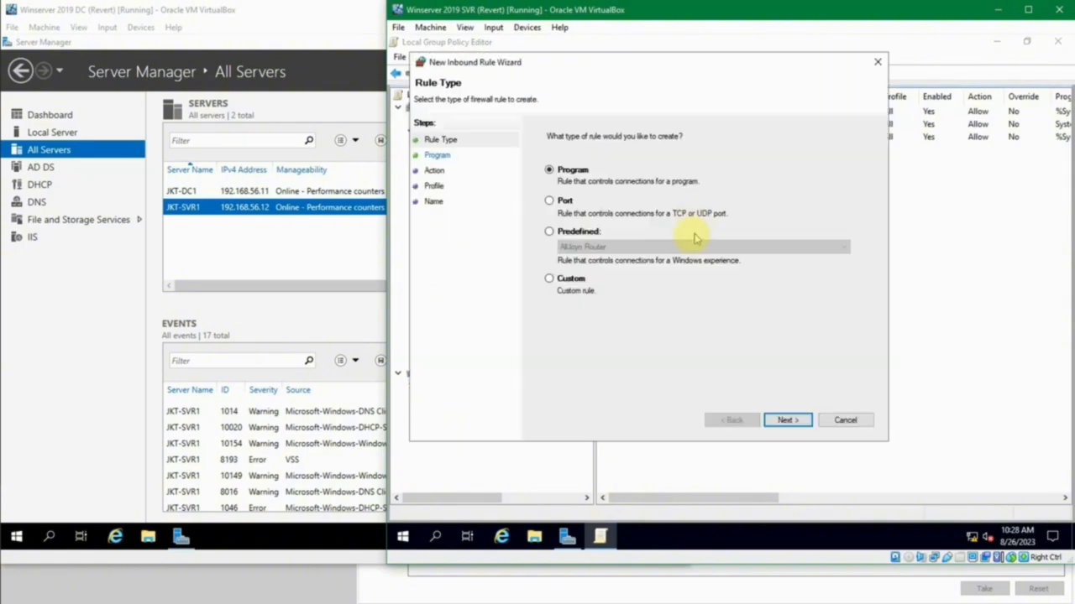
pyautogui.click(578, 233)
pyautogui.click(621, 247)
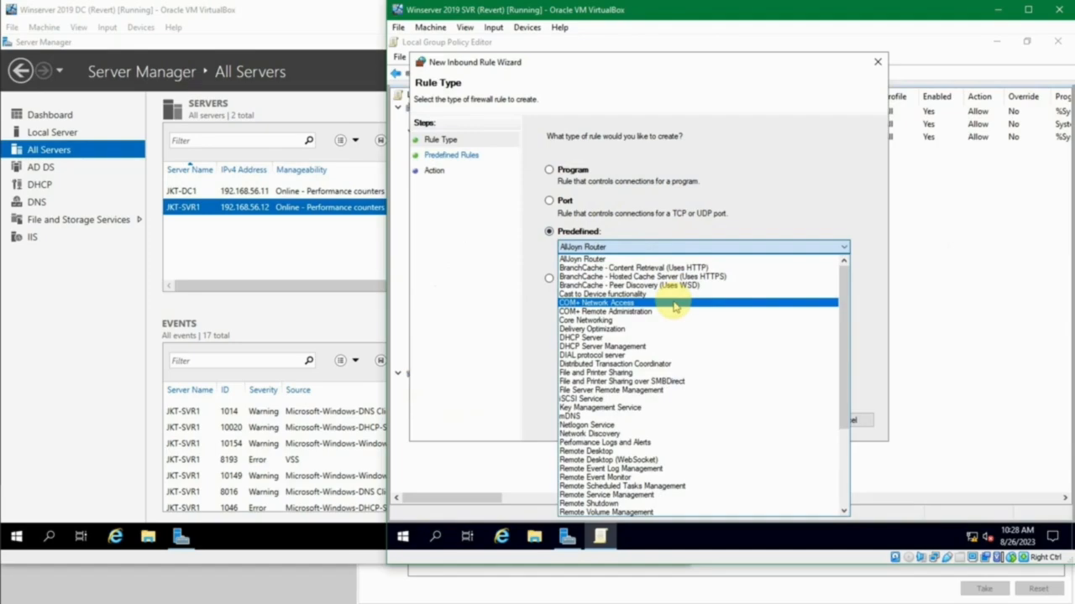
pyautogui.click(674, 304)
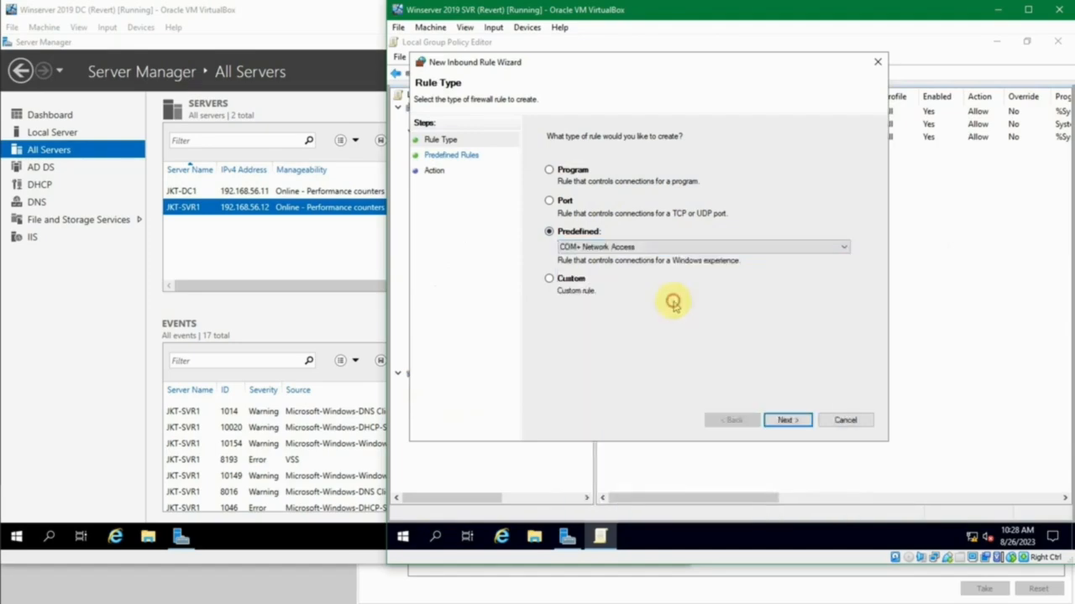
pyautogui.click(768, 413)
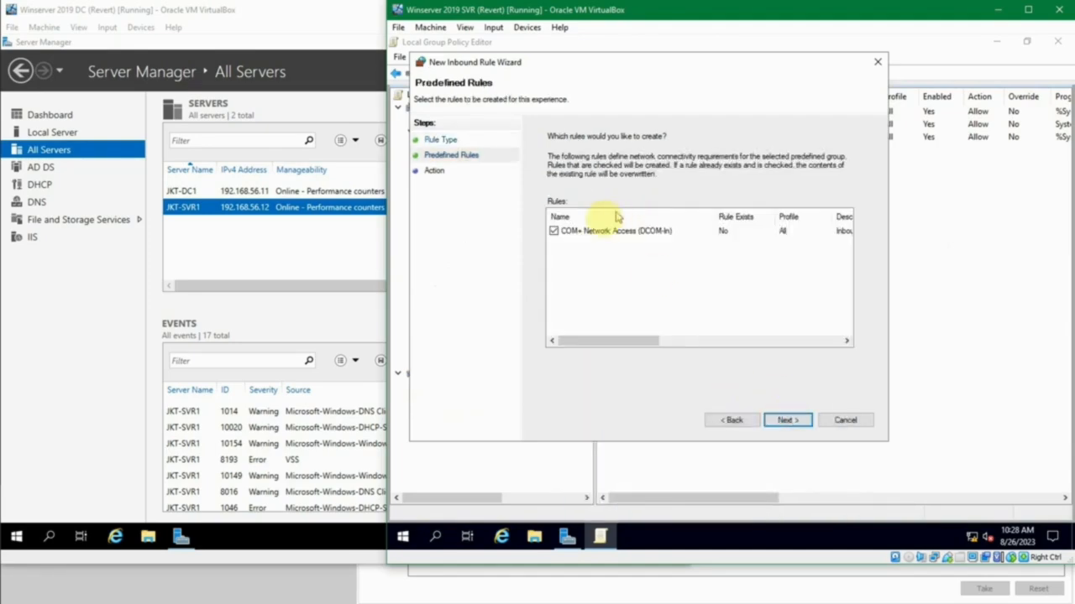
pyautogui.click(787, 418)
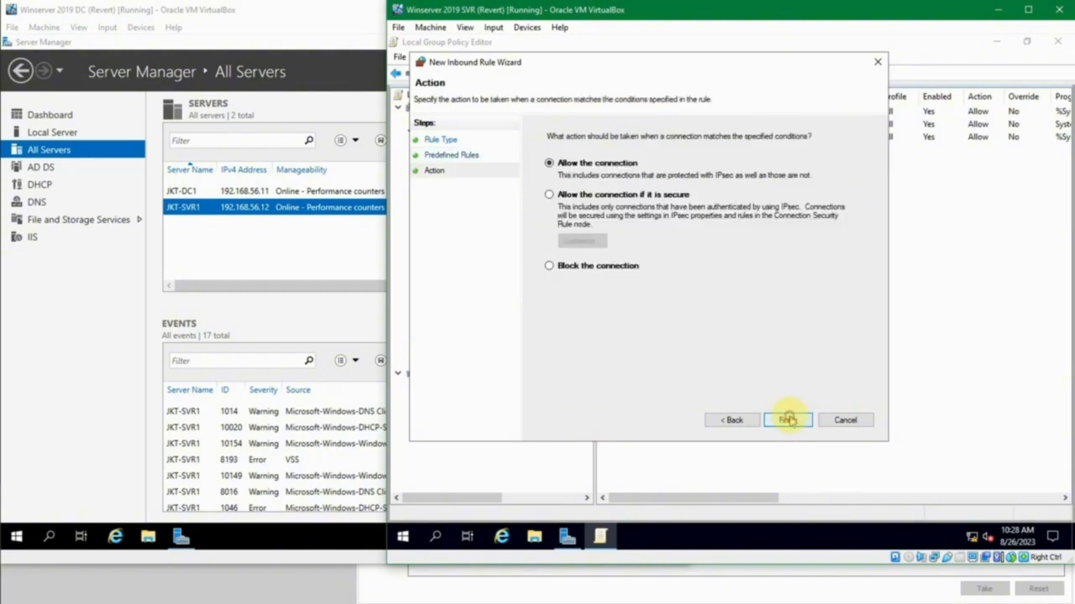
pyautogui.click(786, 420)
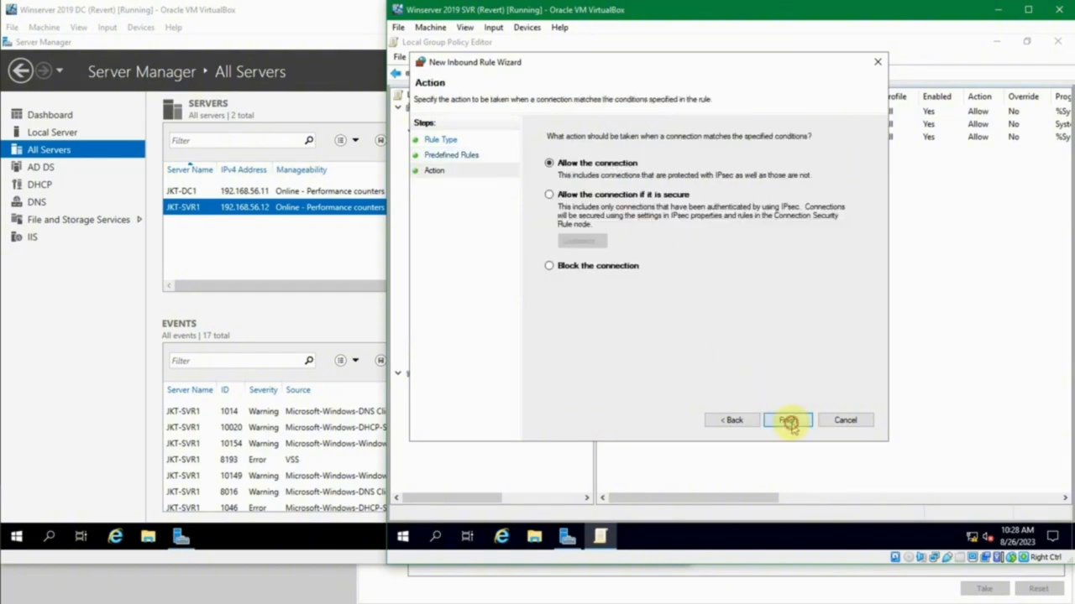
# - Add an inbound rule from the predefined COM+ Remote Administration group that allows the connection
pyautogui.rightClick(660, 193)
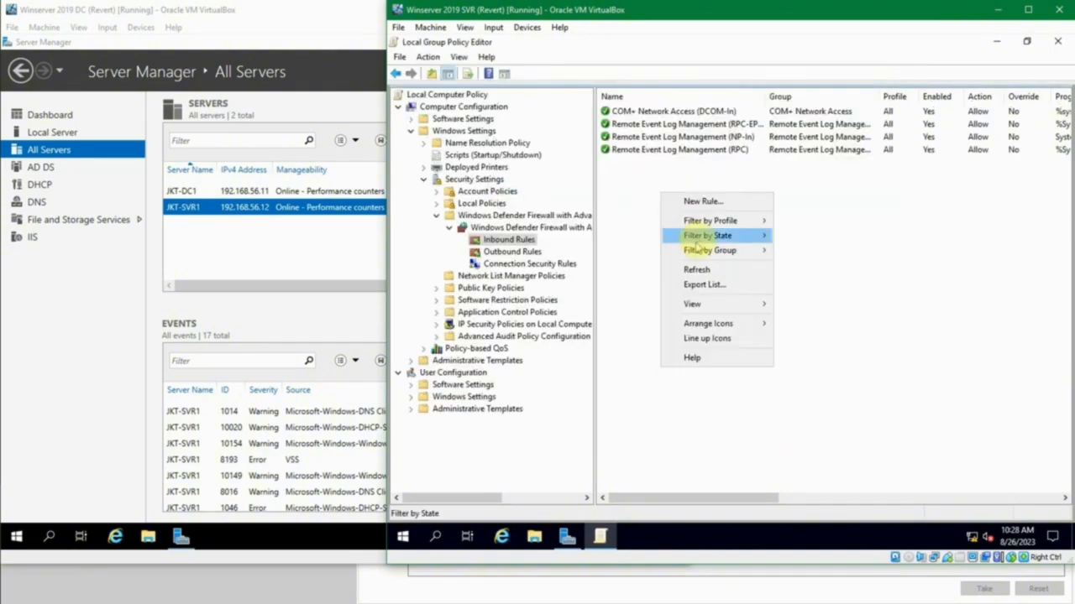
pyautogui.click(709, 203)
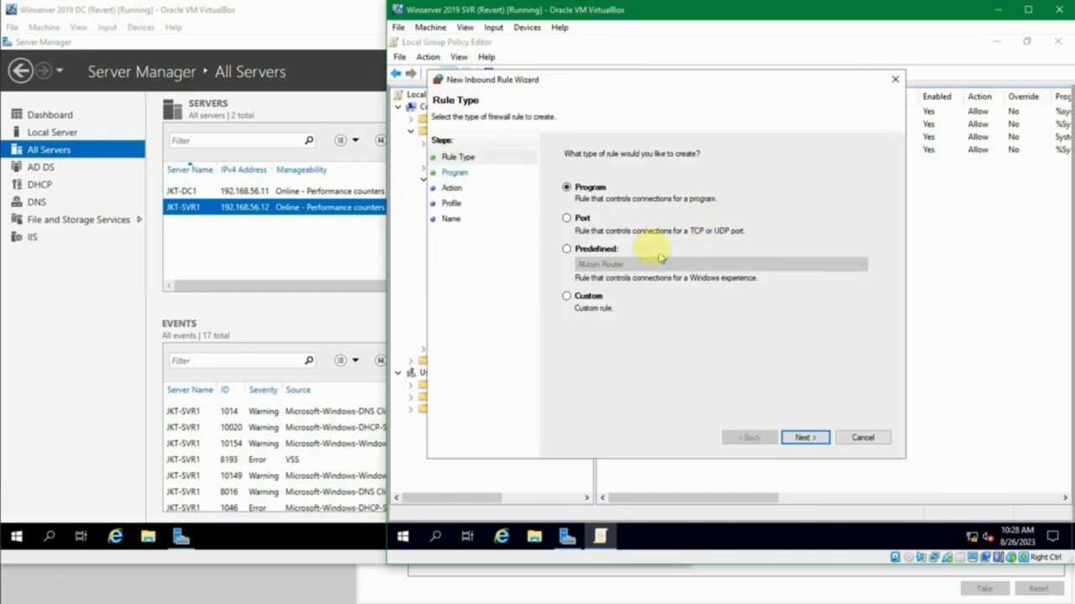
pyautogui.click(614, 243)
pyautogui.click(616, 263)
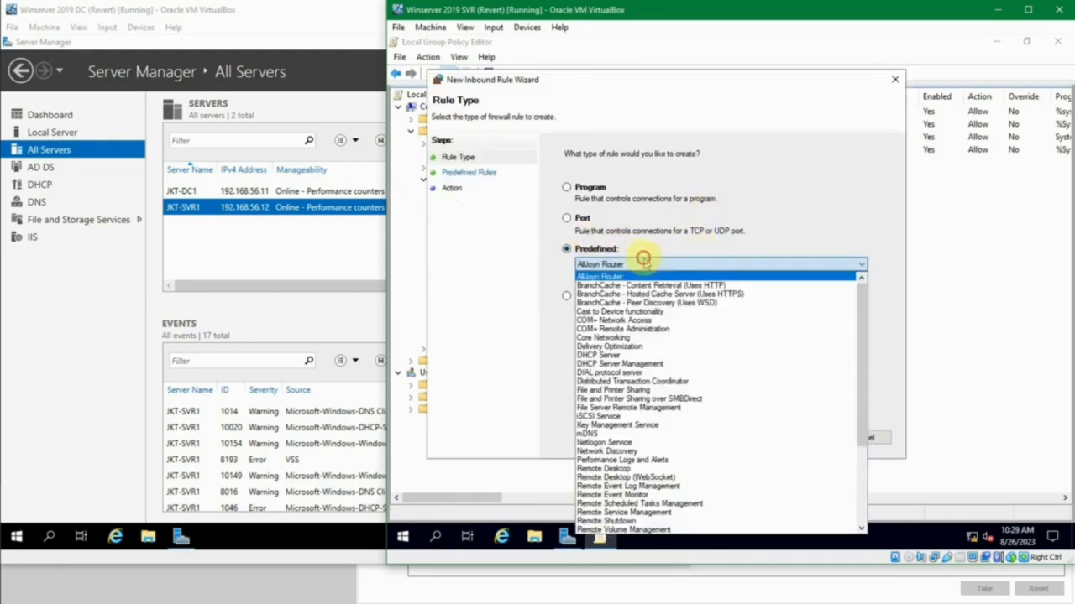
pyautogui.click(680, 329)
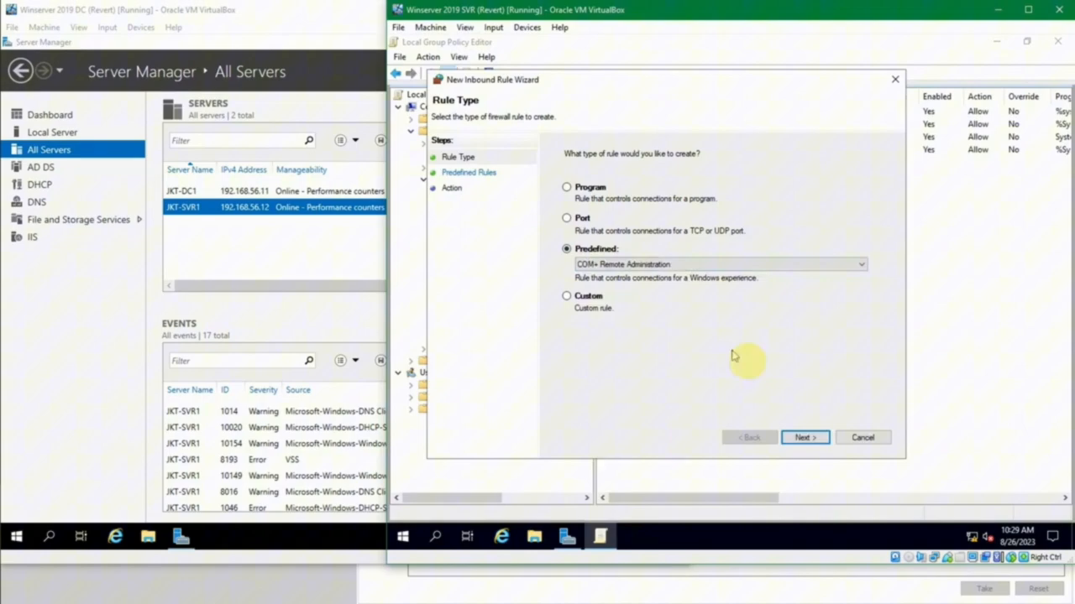
pyautogui.click(798, 438)
pyautogui.click(794, 439)
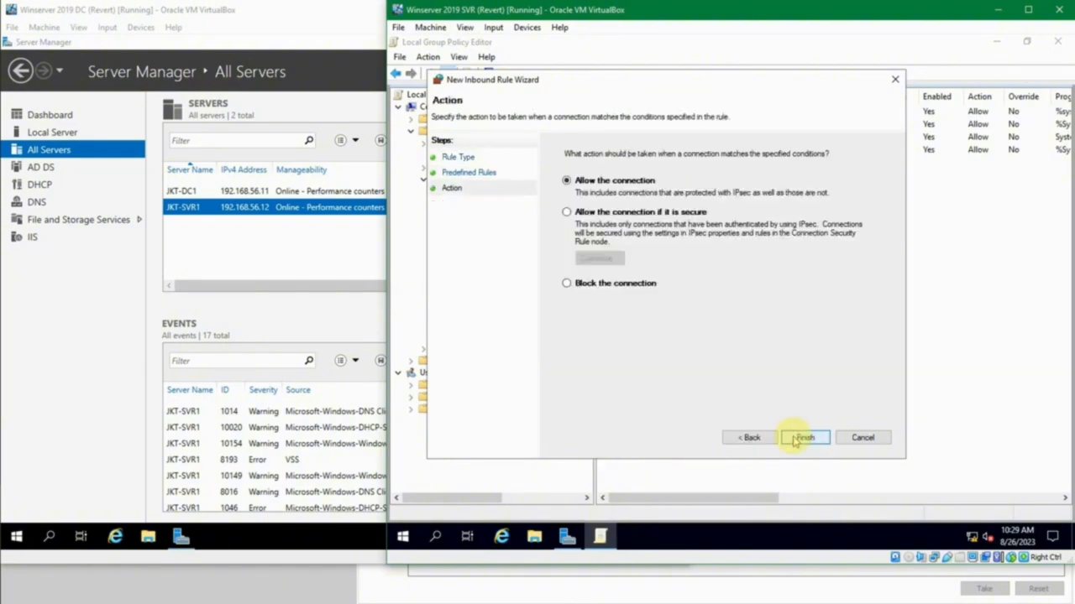
pyautogui.click(804, 438)
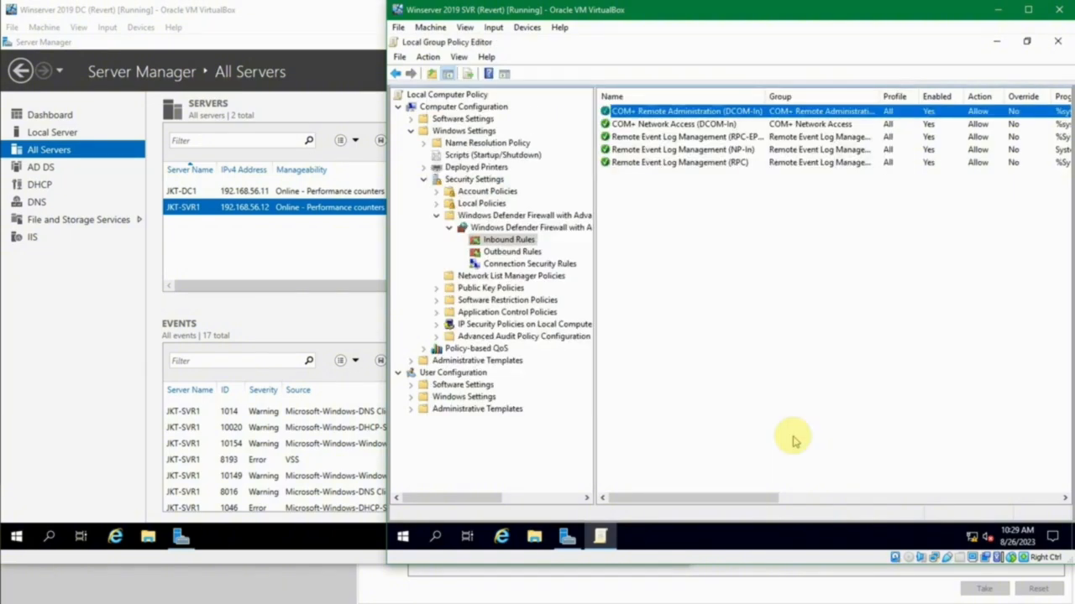
# - Create inbound rules from the predefined Remote Event Monitor group, keeping both rules selected and allowing the connection
pyautogui.rightClick(680, 250)
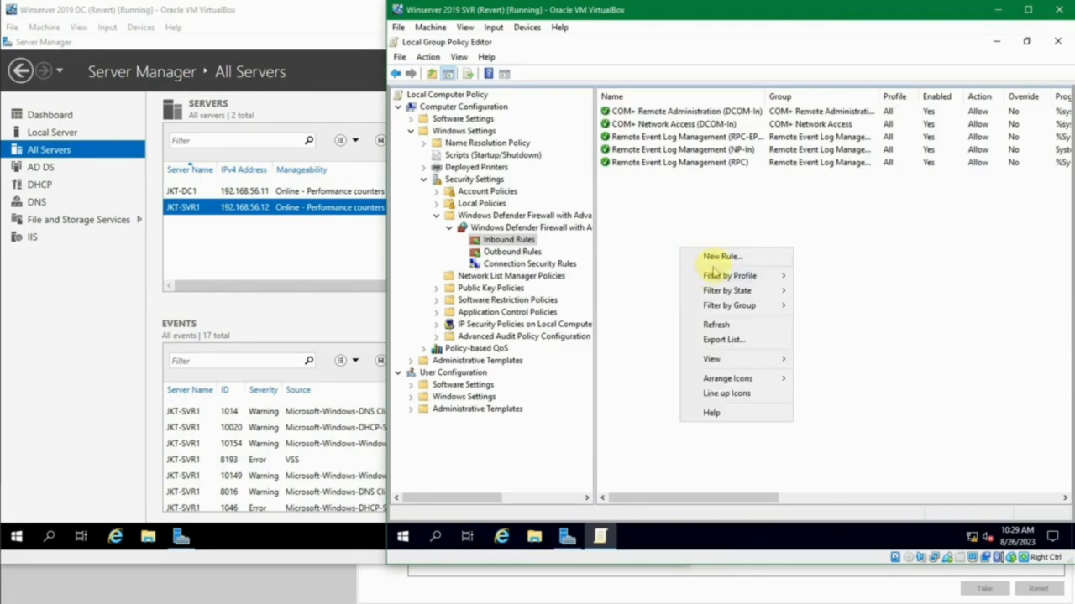
pyautogui.click(715, 256)
pyautogui.click(621, 267)
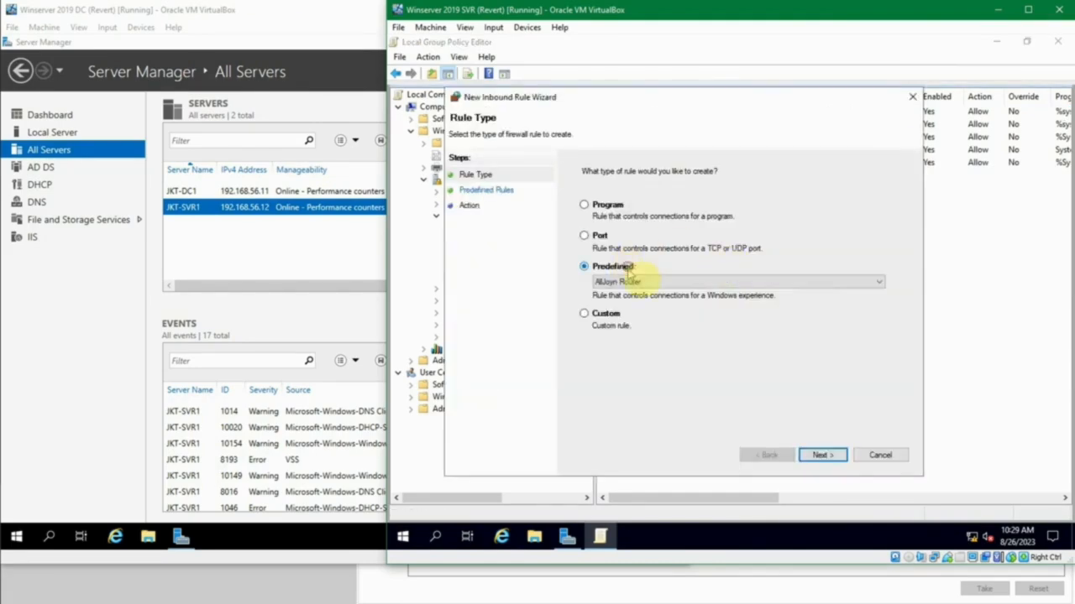
pyautogui.click(640, 282)
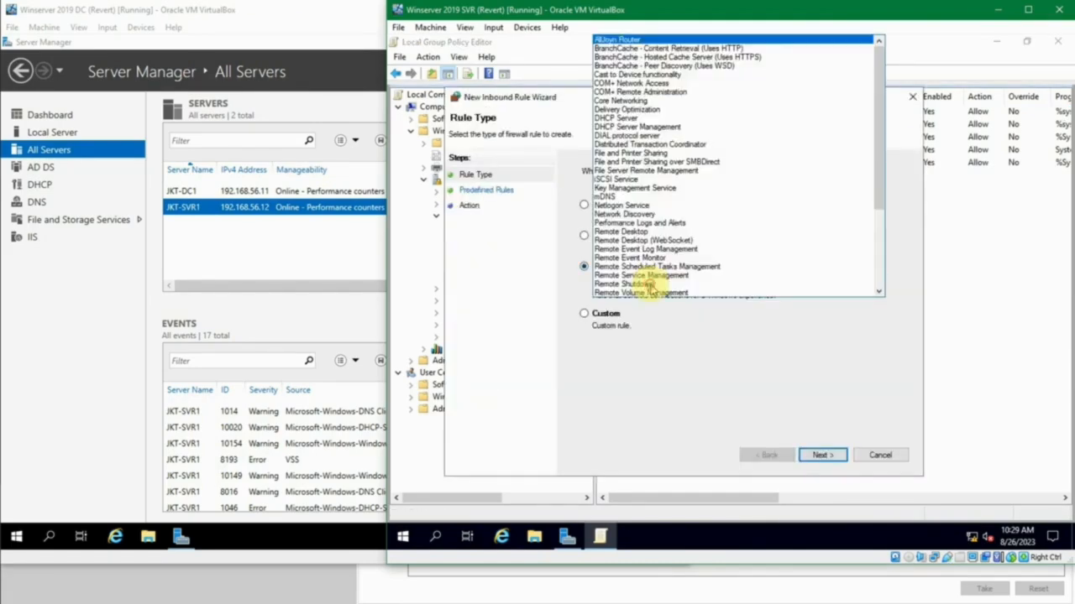
pyautogui.click(747, 258)
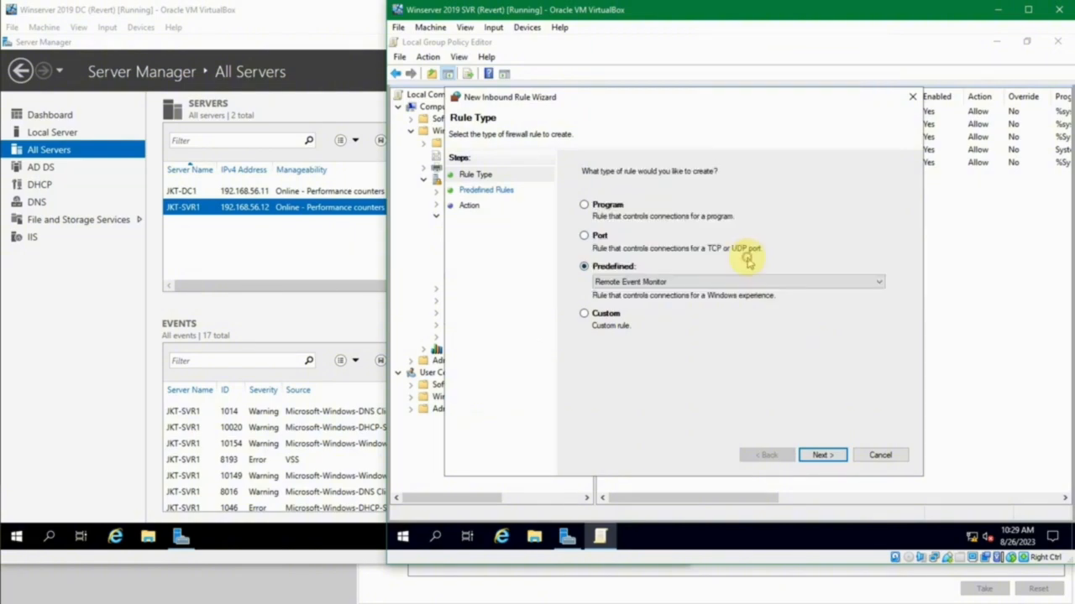
pyautogui.click(818, 454)
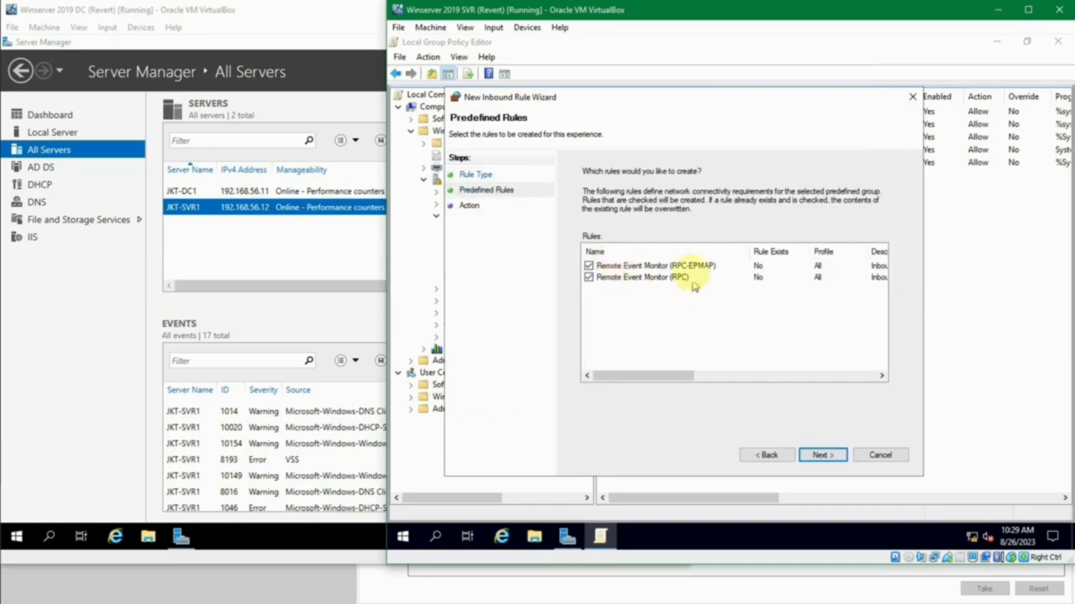
pyautogui.click(818, 455)
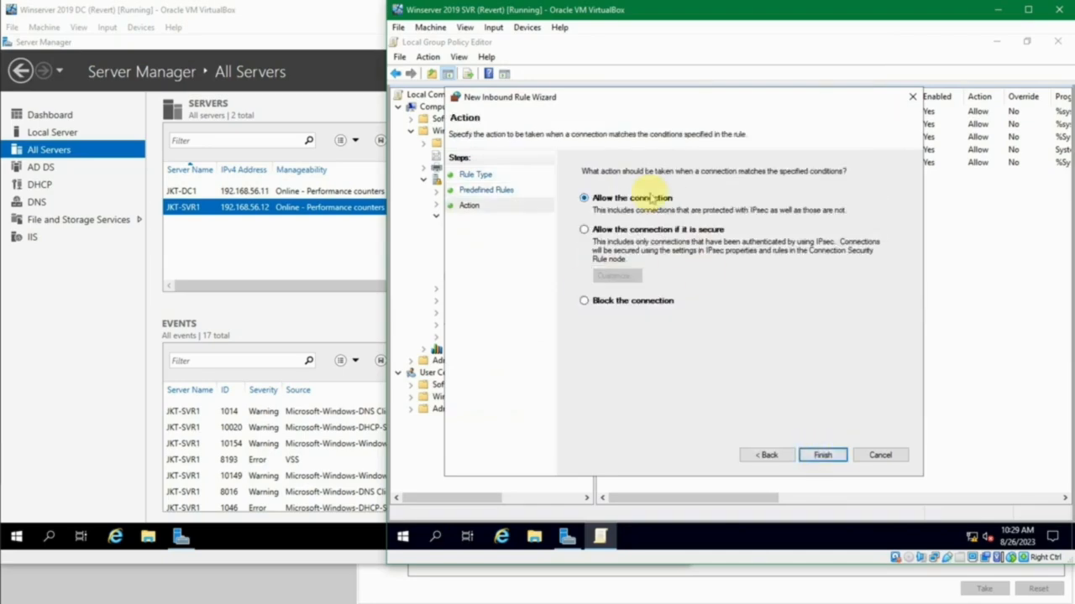
pyautogui.click(820, 455)
pyautogui.click(858, 421)
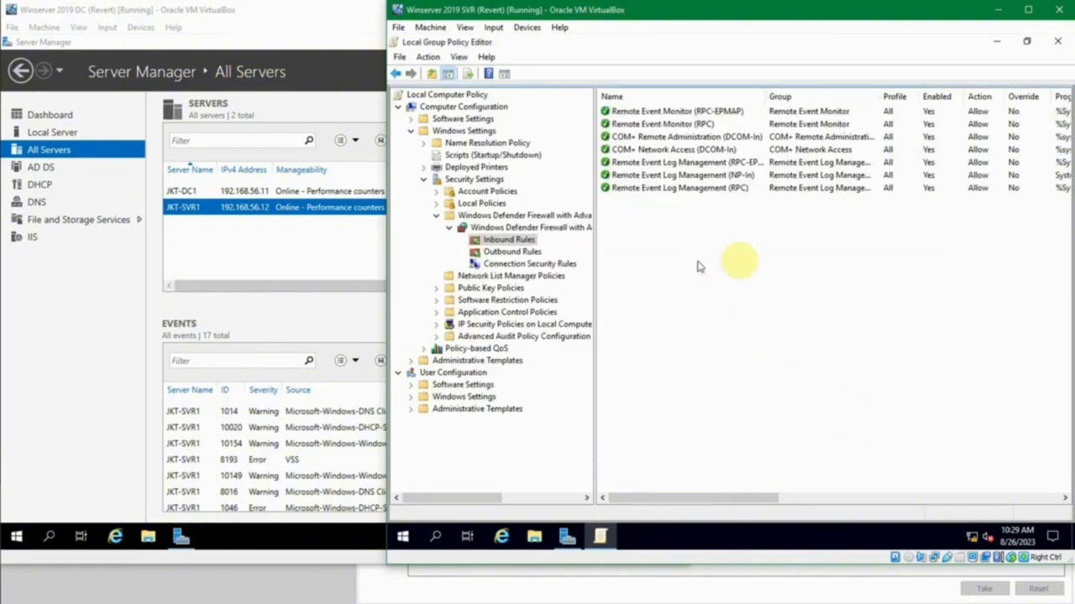
# - Switch to the JKT-DC1 virtual machine and open Computer Management for JKT-SVR1 from the All Servers list
pyautogui.click(267, 242)
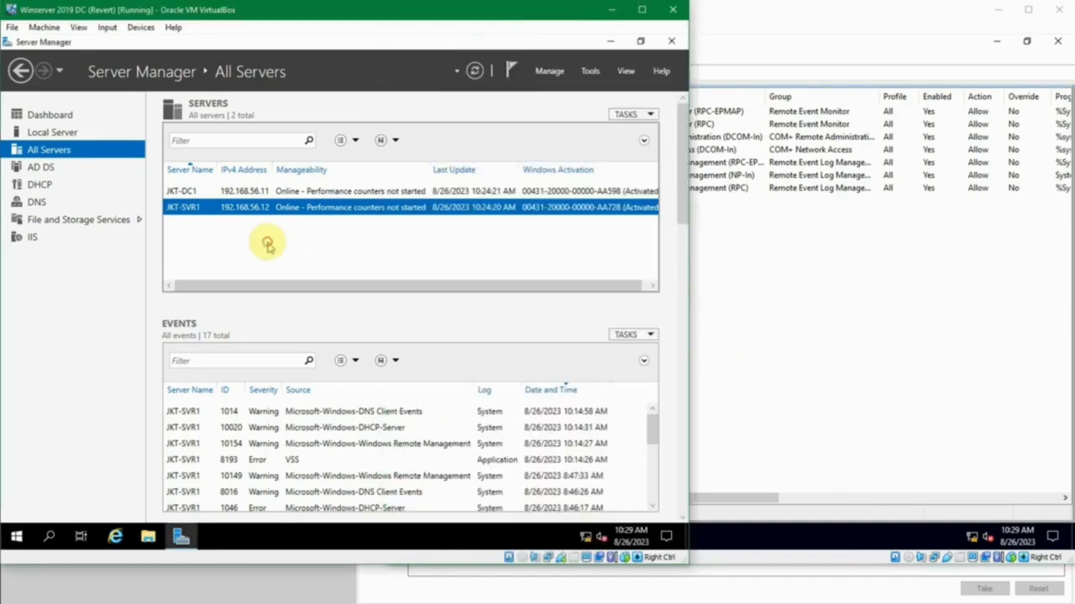
pyautogui.click(224, 544)
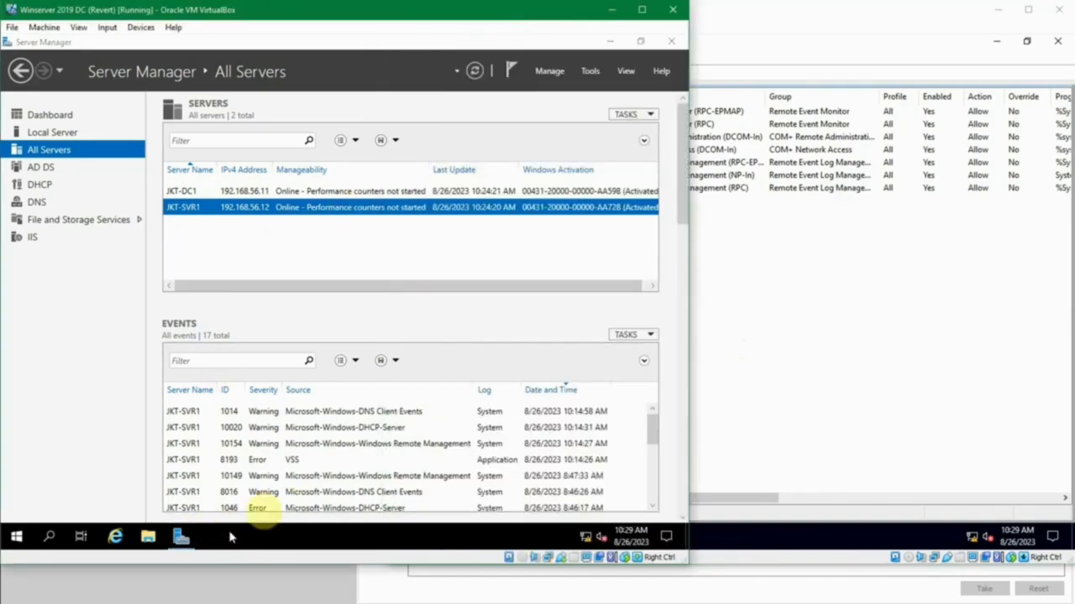
pyautogui.rightClick(307, 216)
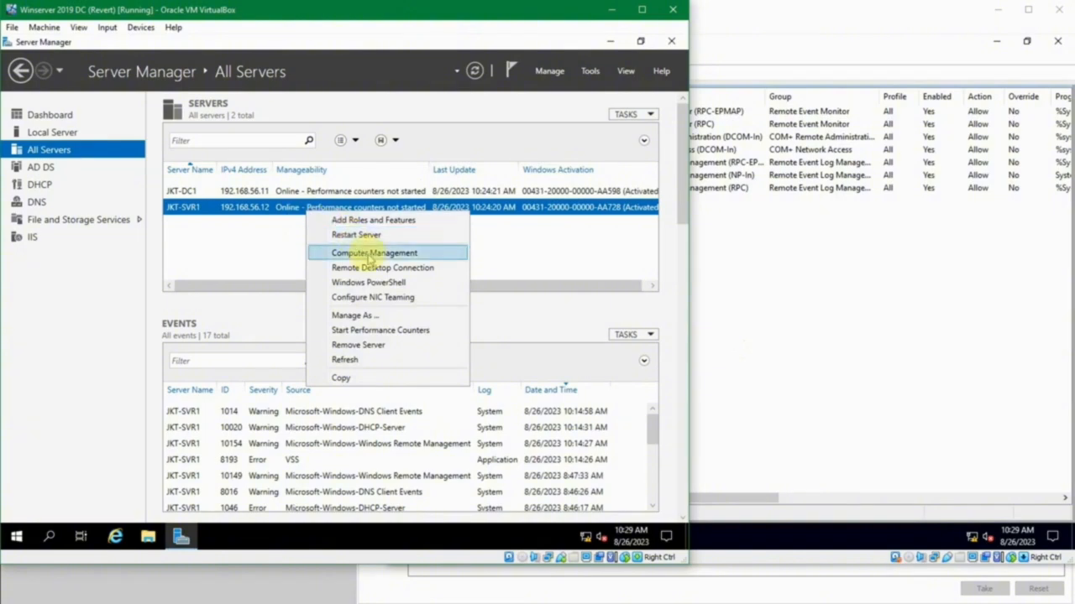
pyautogui.click(370, 254)
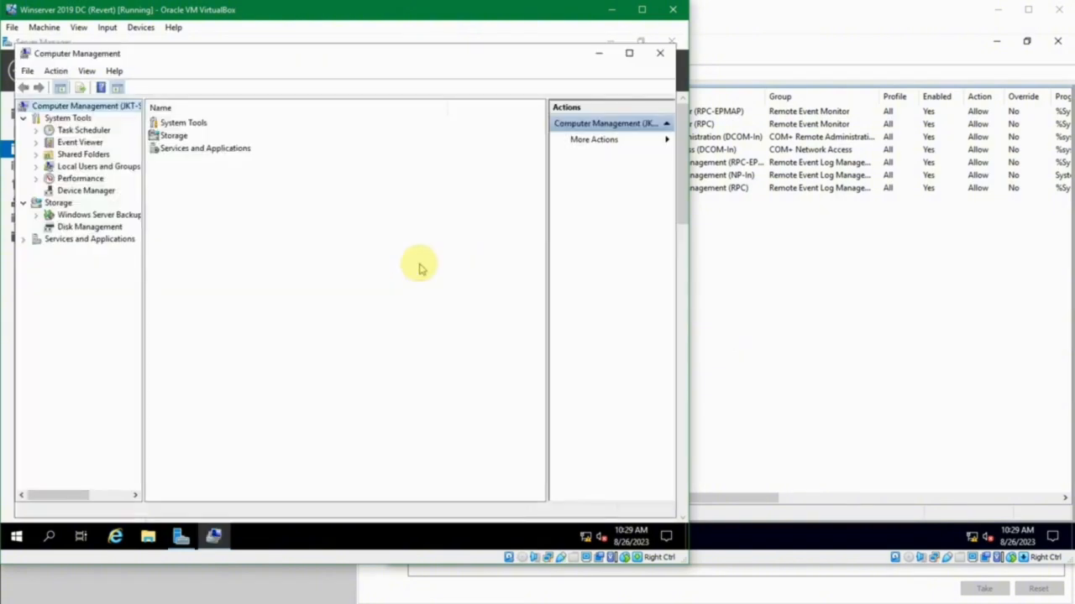
# - Expand Event Viewer's Custom Views, Server Roles and Windows Logs, view the Application log, and widen the console tree
pyautogui.click(37, 142)
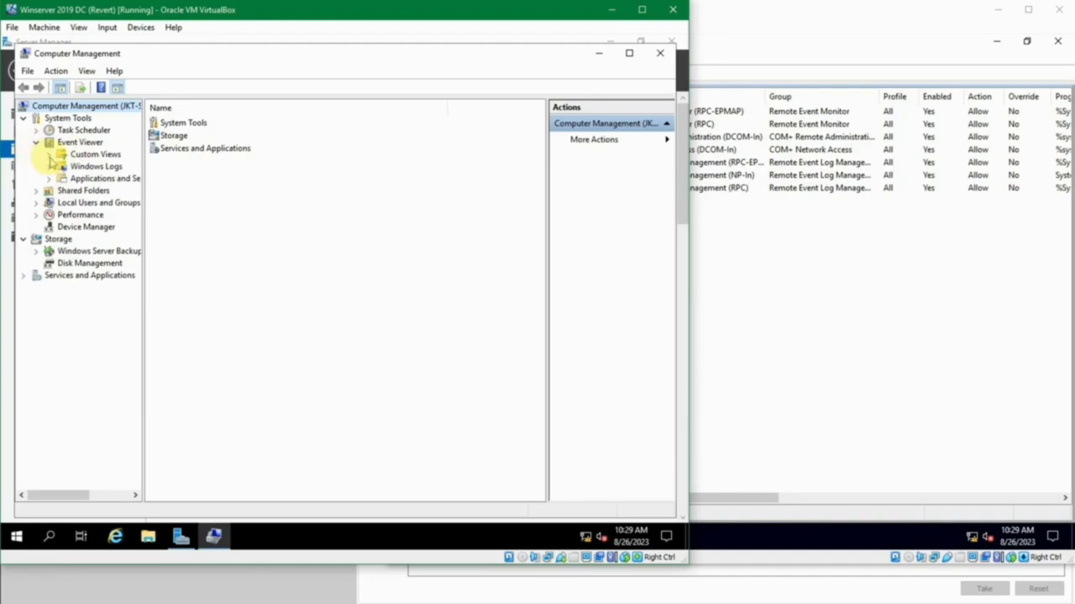
pyautogui.click(49, 156)
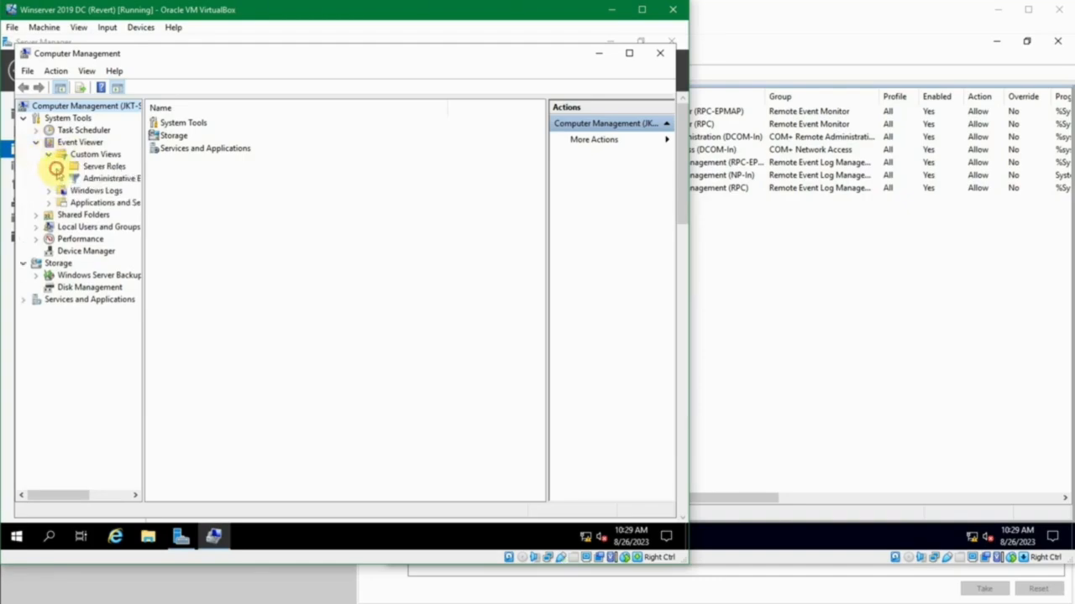
pyautogui.click(62, 167)
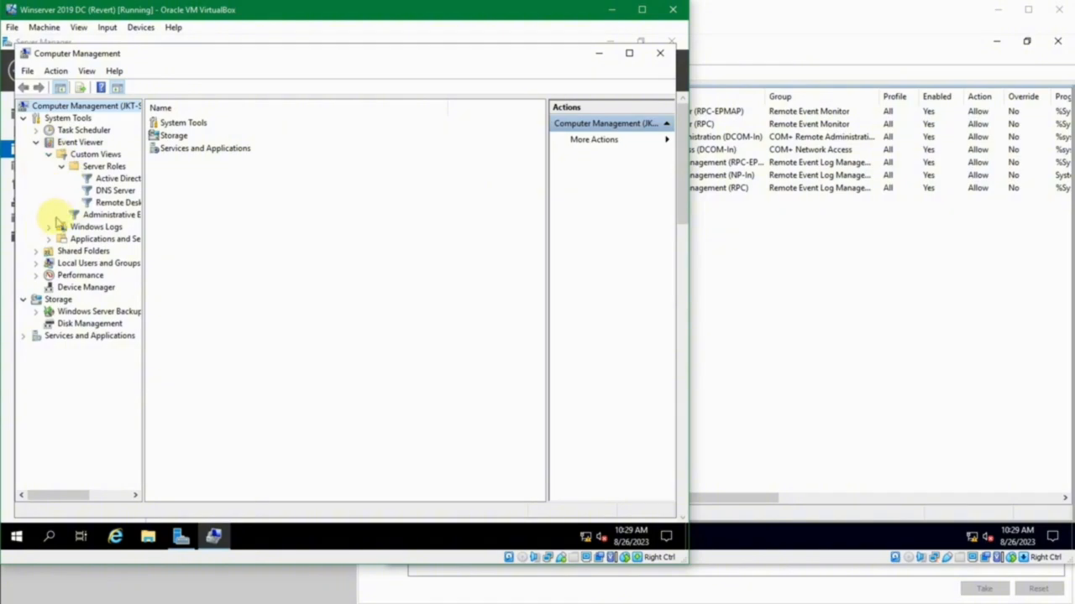
pyautogui.click(49, 227)
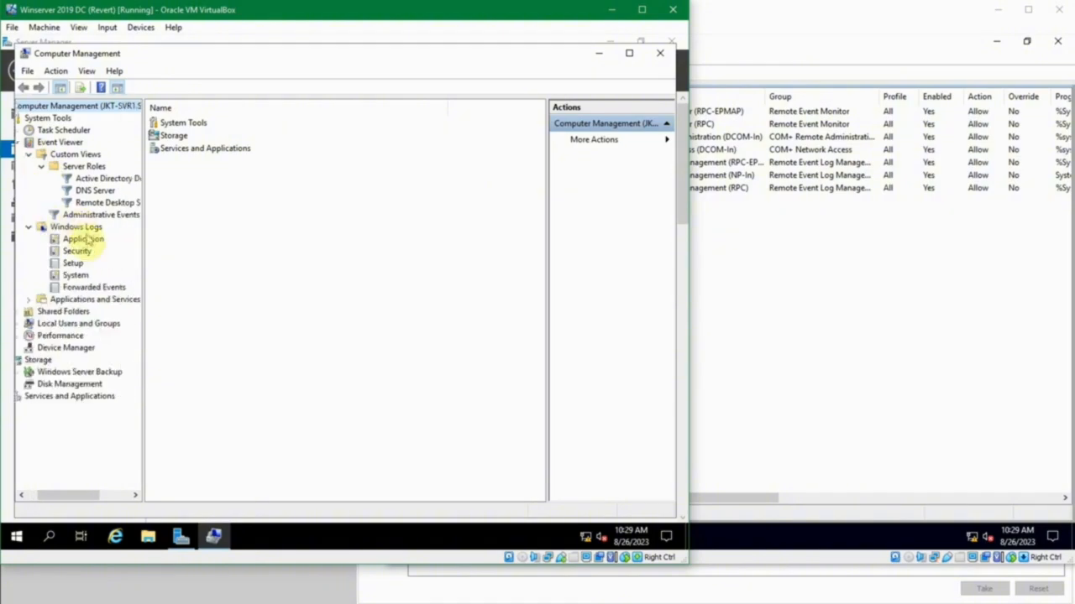
pyautogui.click(83, 239)
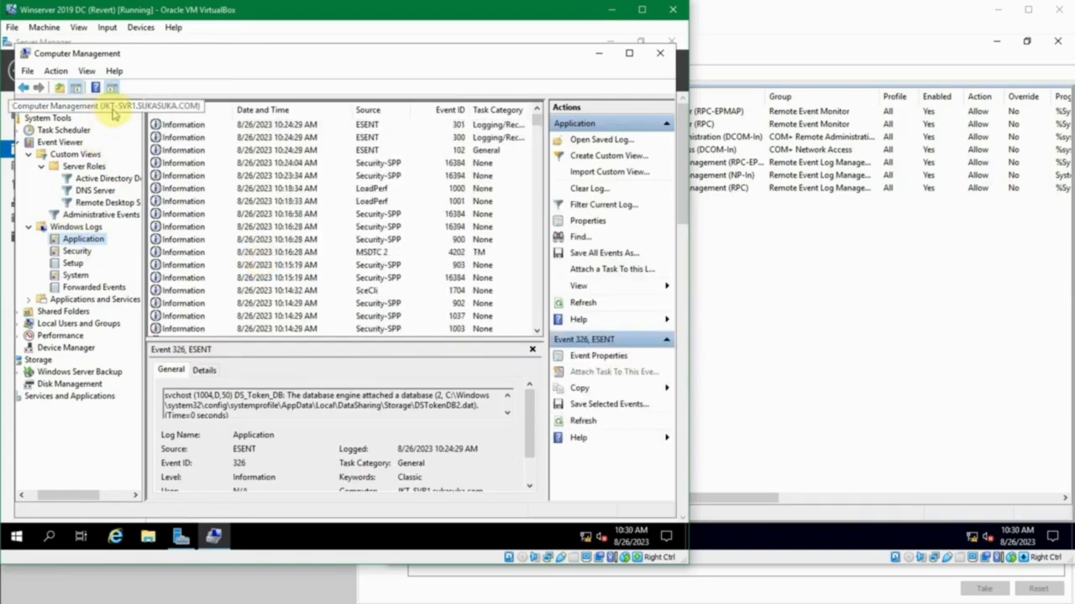
pyautogui.moveTo(137, 131); pyautogui.dragTo(160, 134)
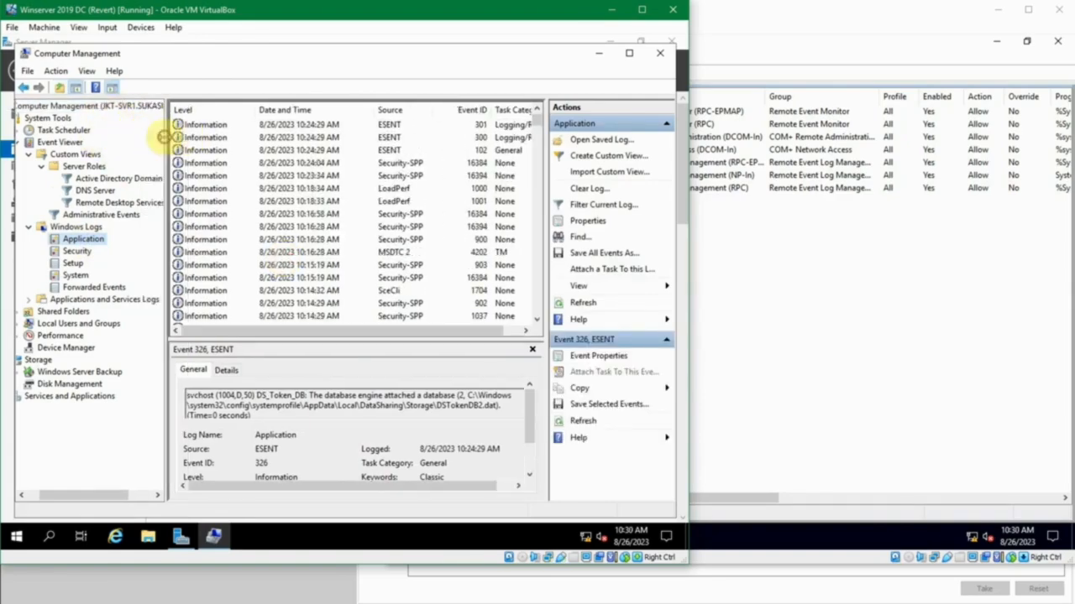
# - Inspect the details of ESENT events 102 and 300 in JKT-SVR1's Application log
pyautogui.click(242, 149)
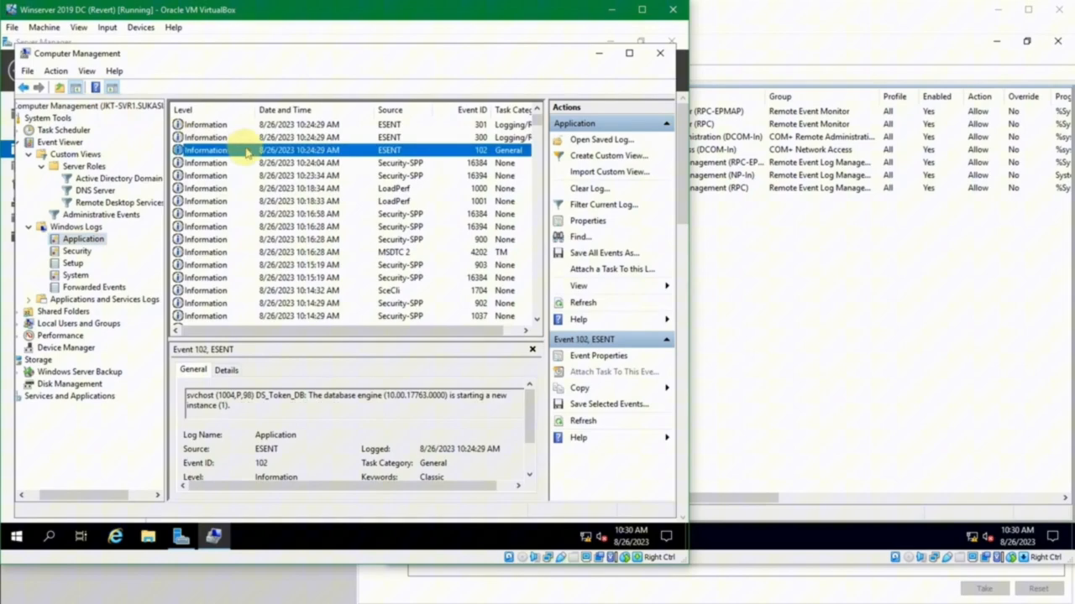
pyautogui.click(298, 137)
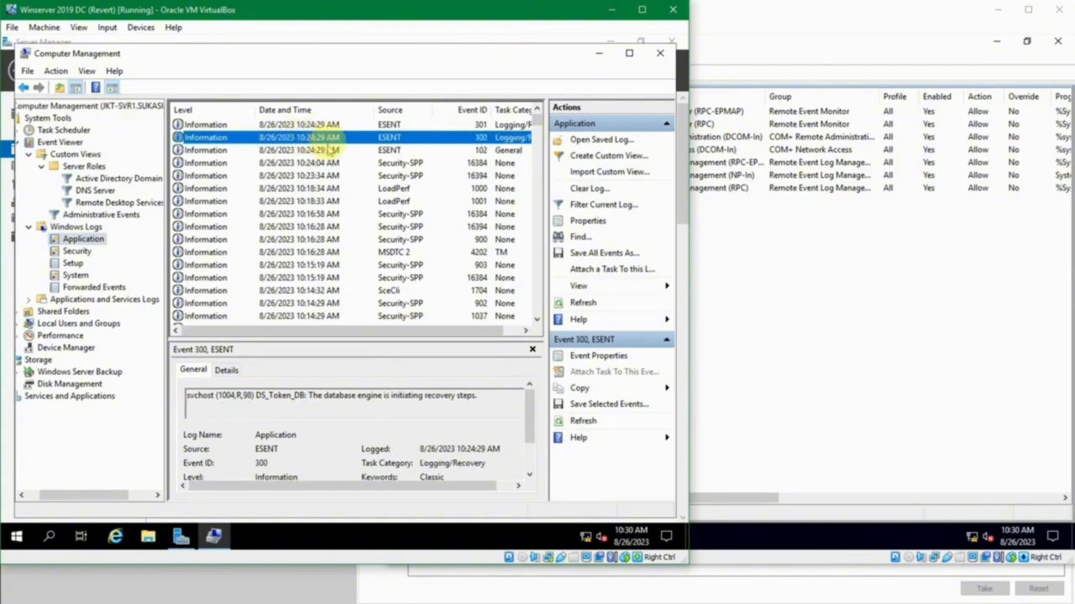
pyautogui.scroll(1, 283, 220)
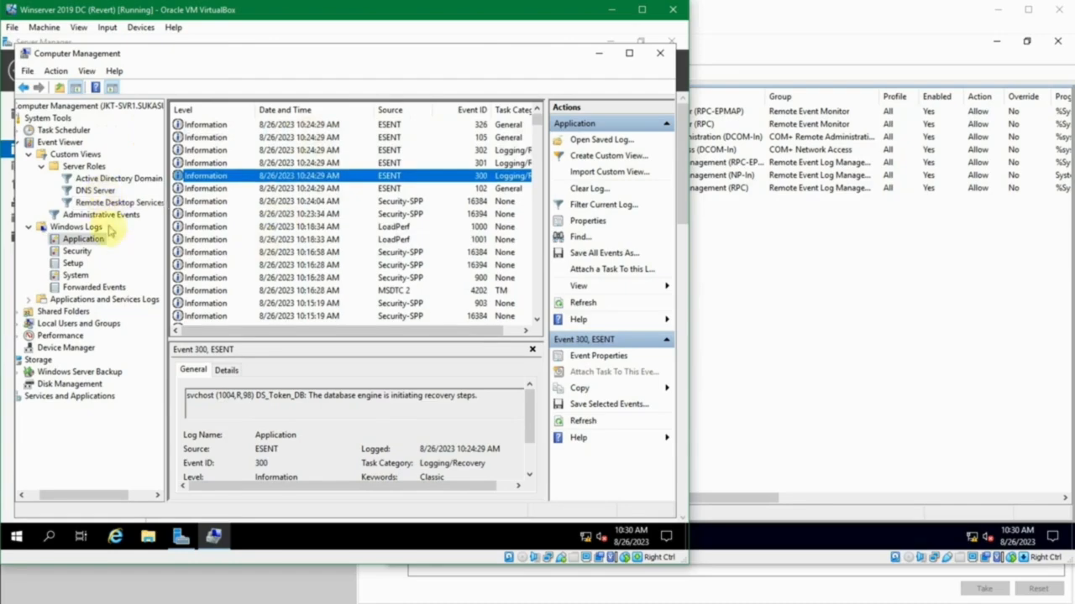
# - View the Security, Setup and System logs under Windows Logs and browse the System log's entries
pyautogui.click(76, 251)
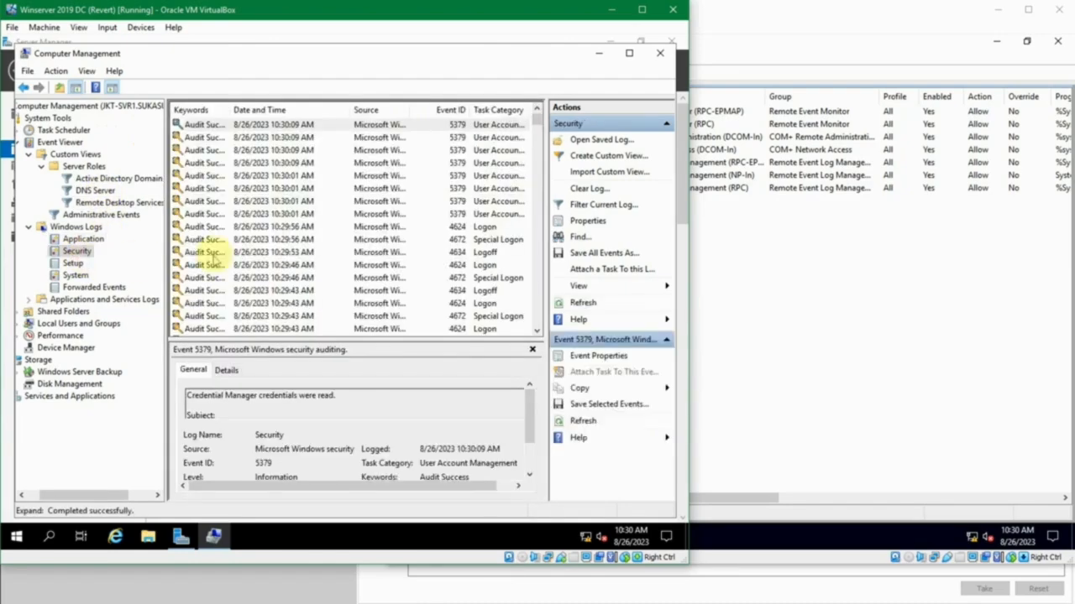
pyautogui.click(72, 263)
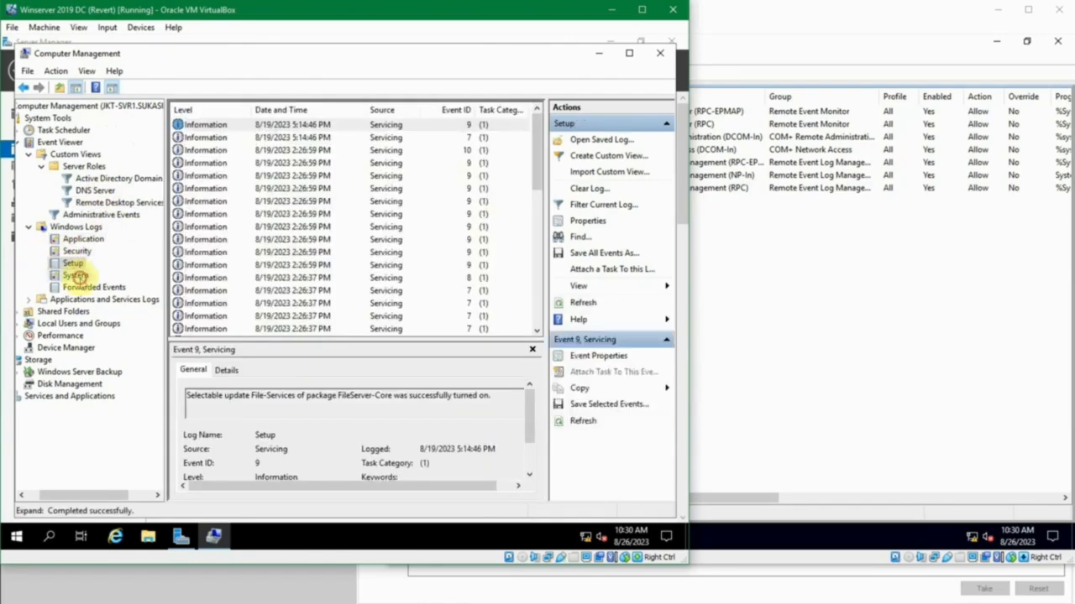
pyautogui.click(75, 275)
pyautogui.scroll(-4, 216, 242)
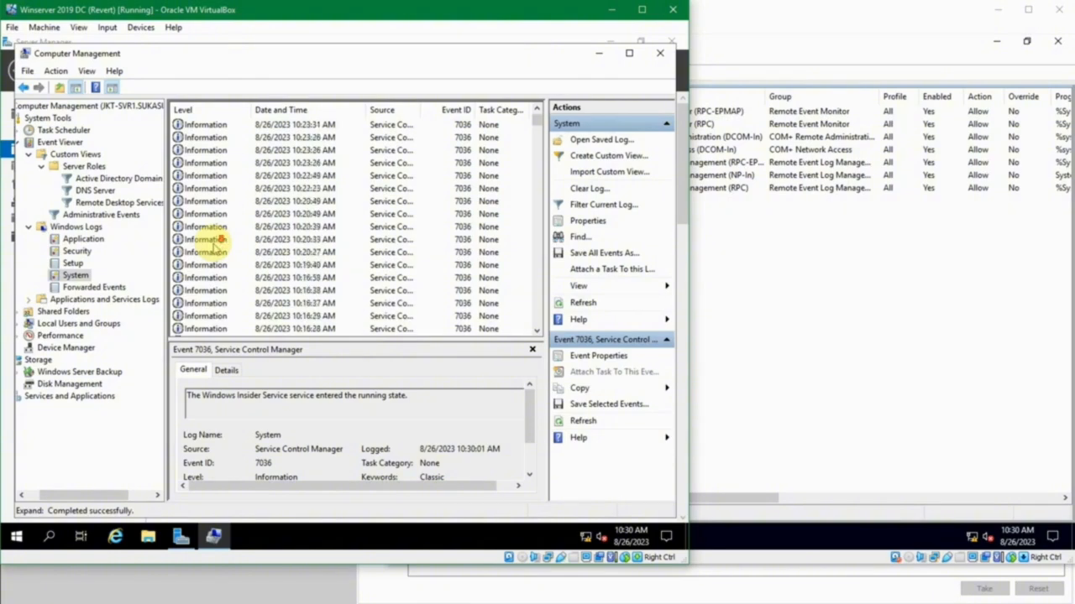
pyautogui.scroll(4, 216, 241)
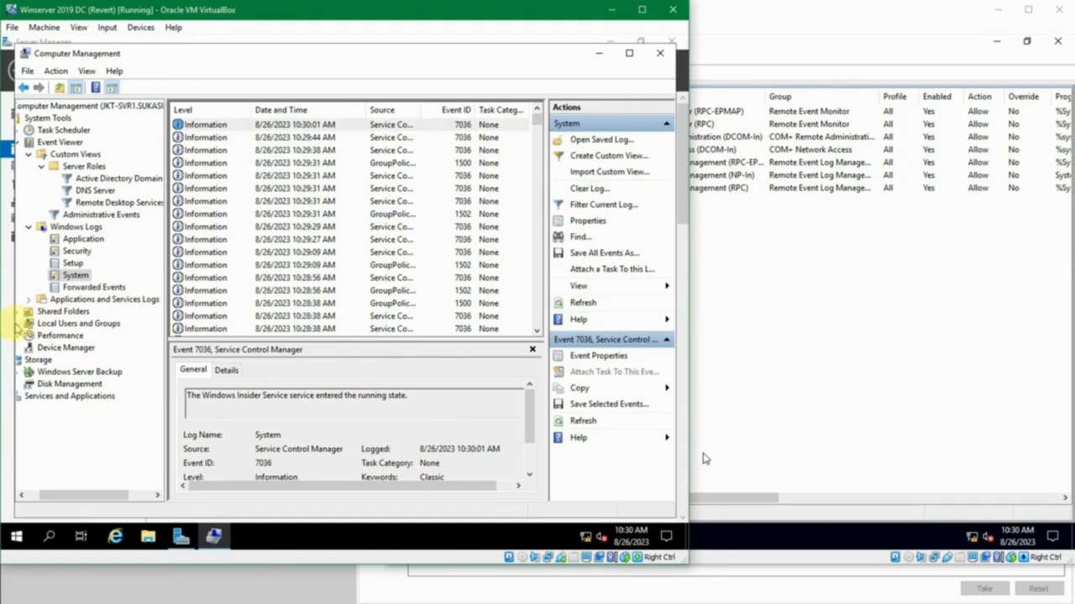
# - Expand Local Users and Groups, and examine the memory, disk and processor counters in the Performance system summary
pyautogui.moveTo(67, 496); pyautogui.dragTo(46, 496)
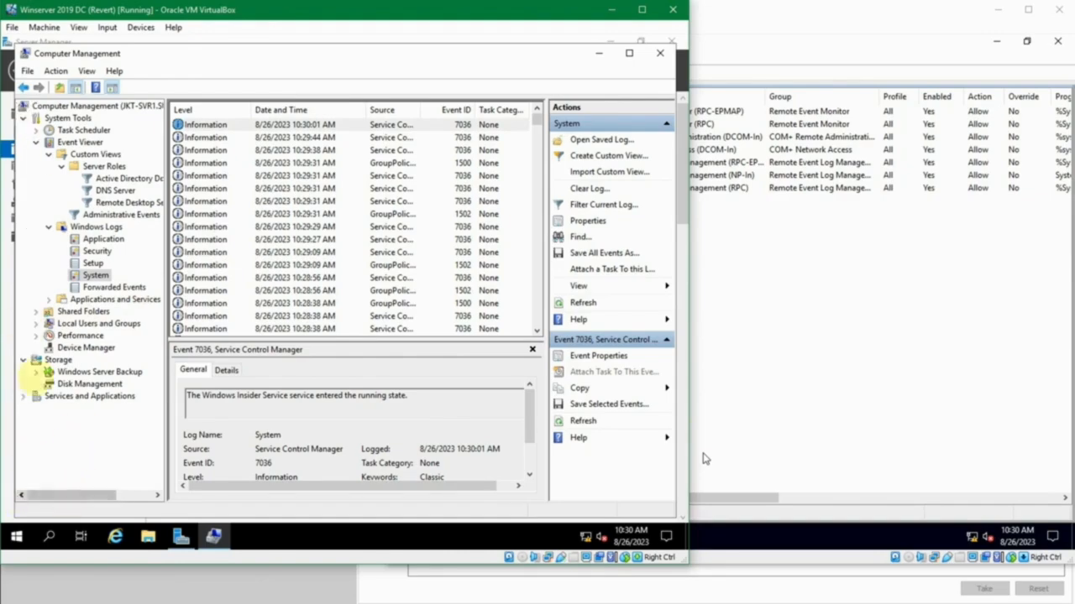
pyautogui.click(37, 324)
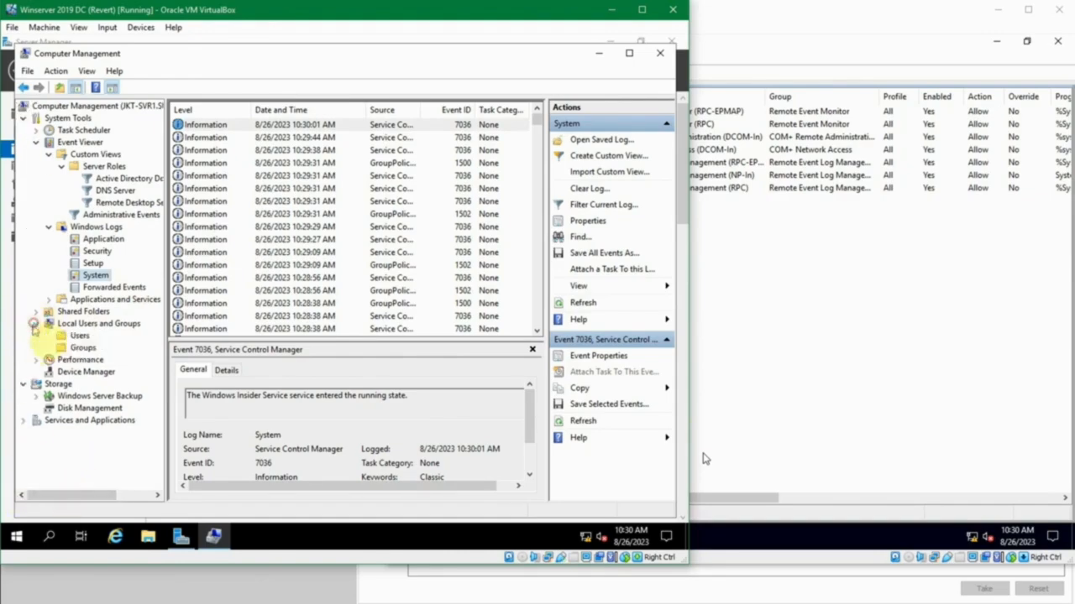
pyautogui.click(79, 359)
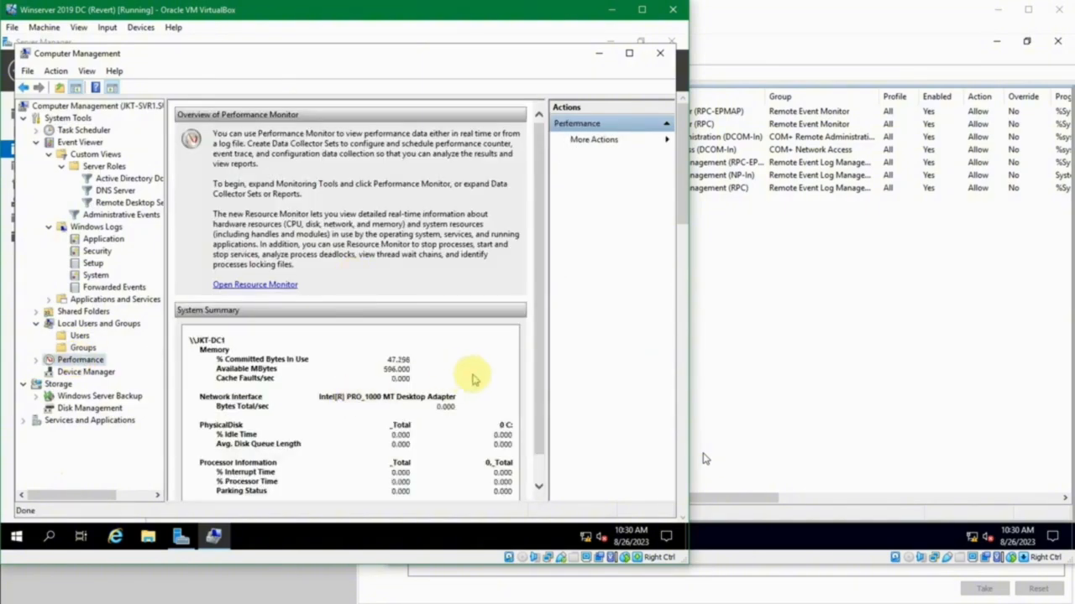
pyautogui.click(288, 395)
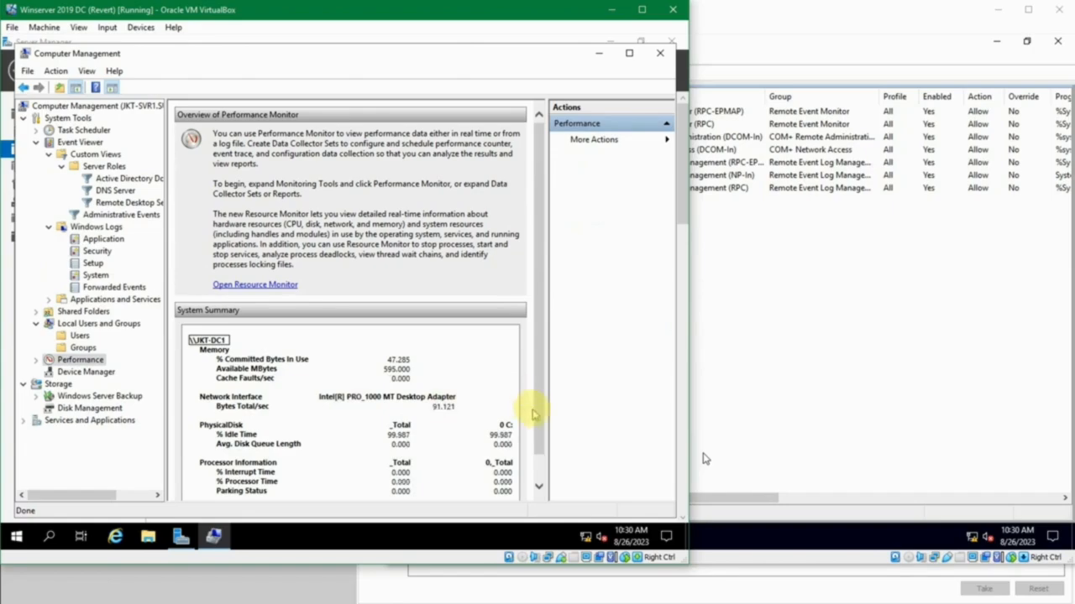
pyautogui.scroll(-1, 540, 413)
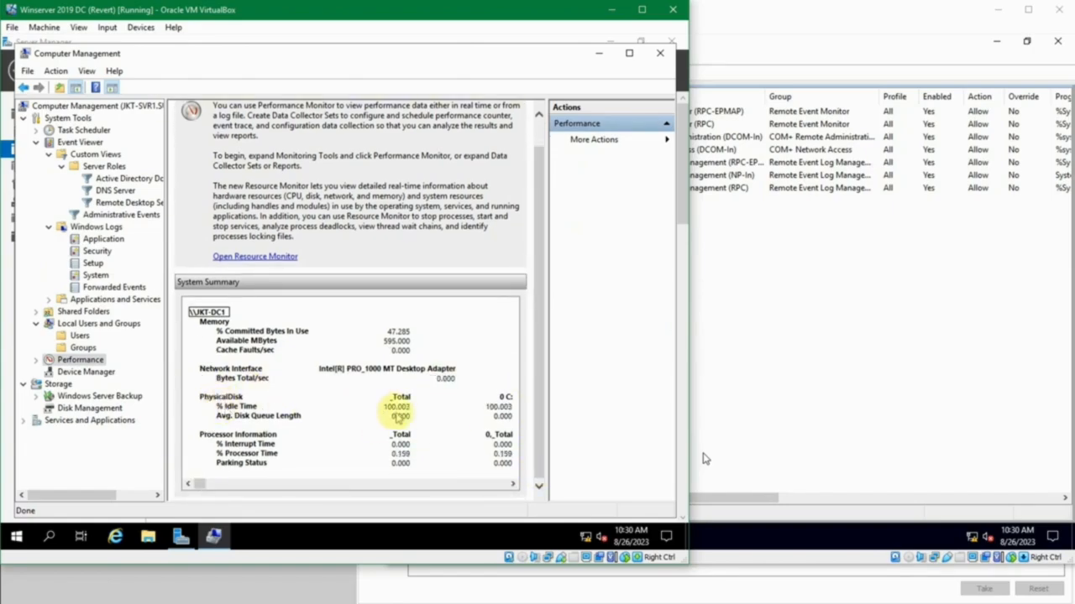
pyautogui.click(249, 340)
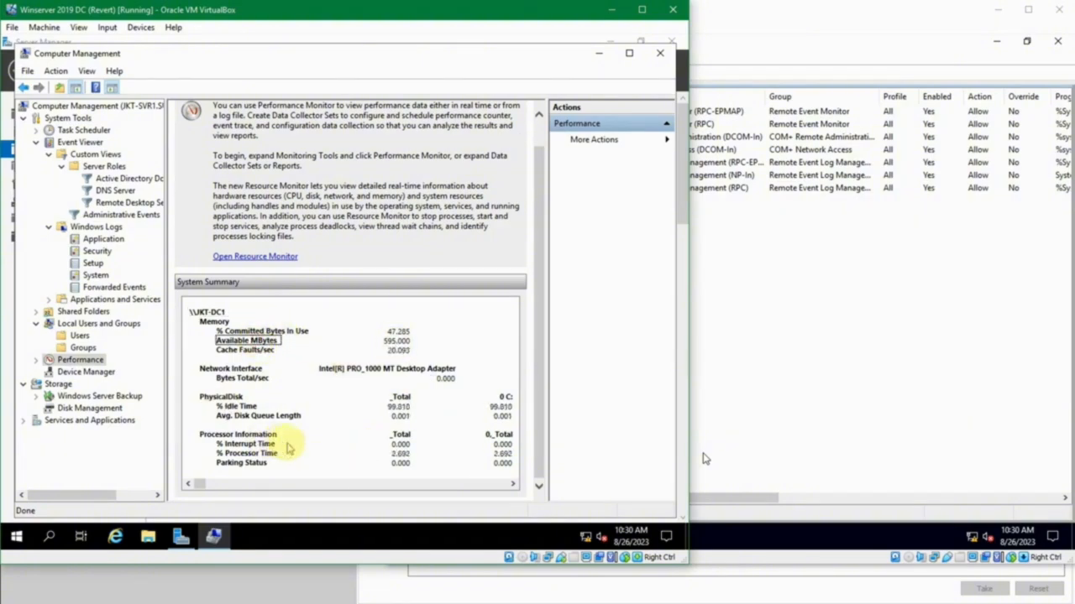
pyautogui.click(249, 443)
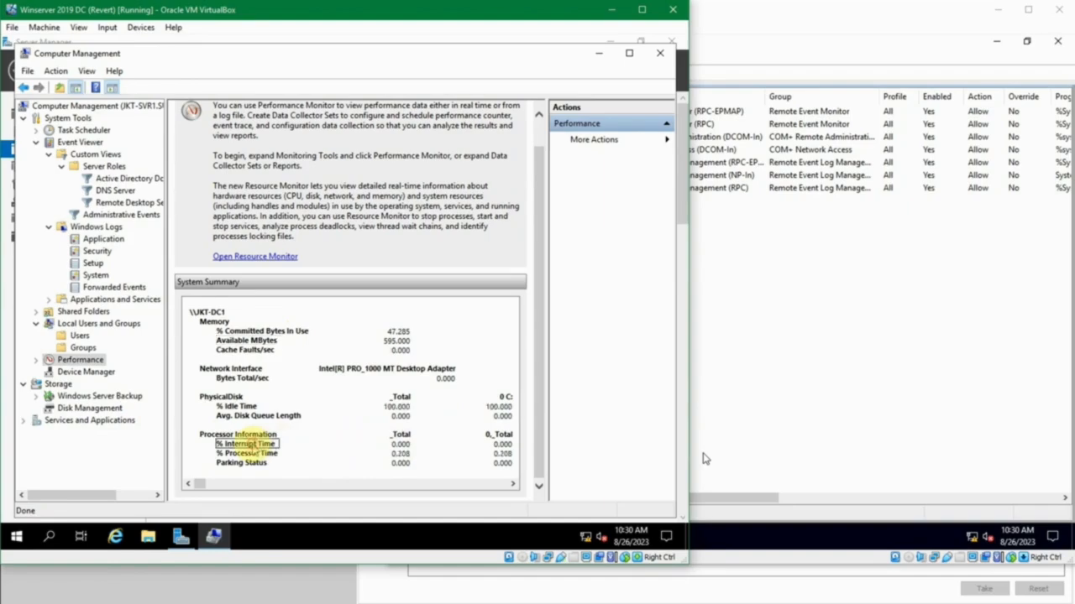
pyautogui.click(241, 462)
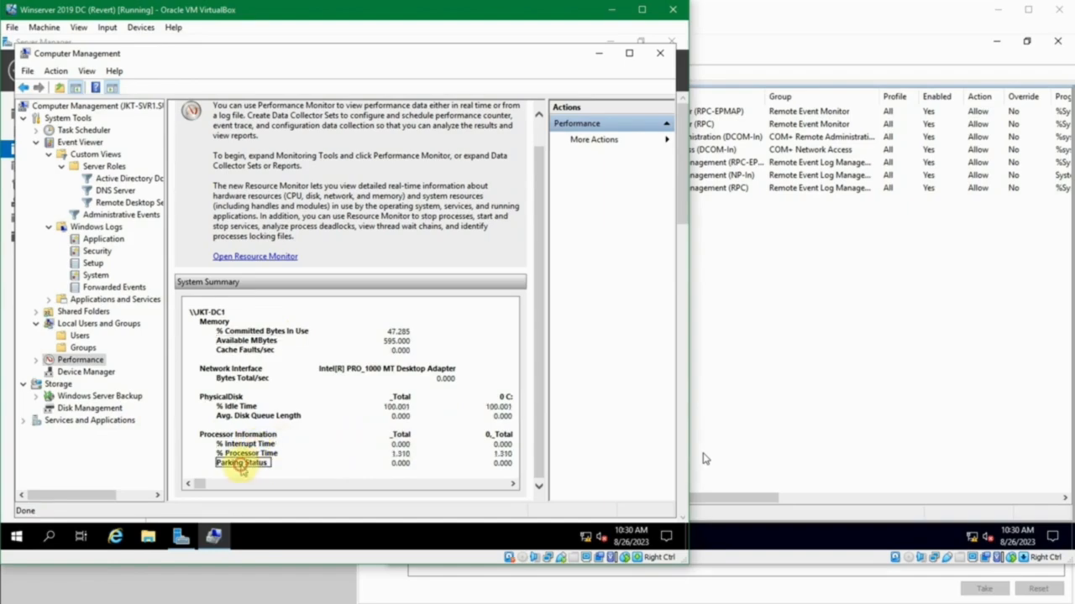
pyautogui.click(247, 341)
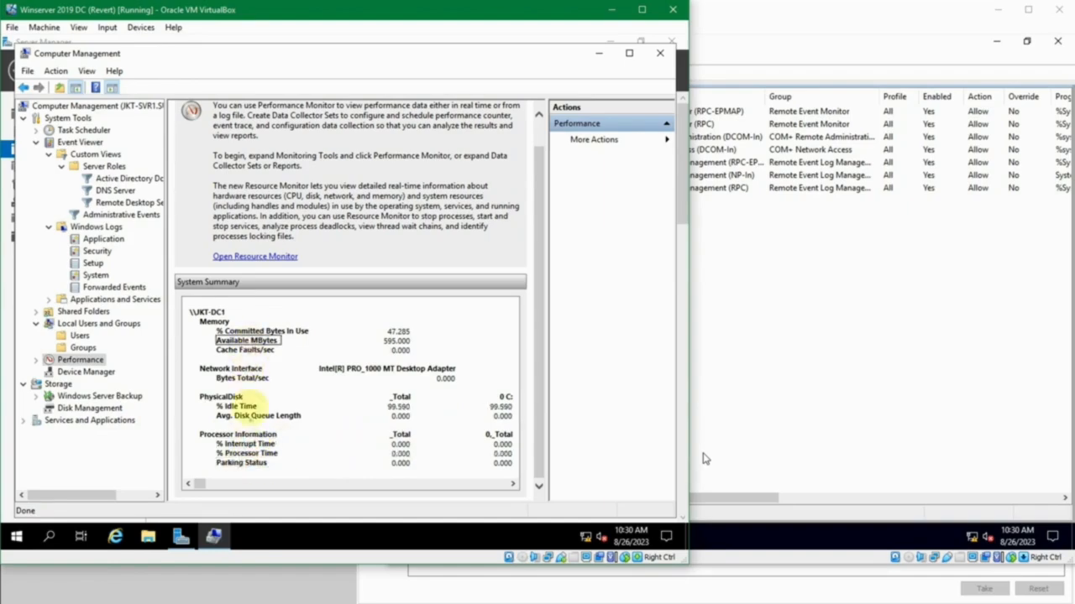
pyautogui.click(250, 454)
pyautogui.click(254, 416)
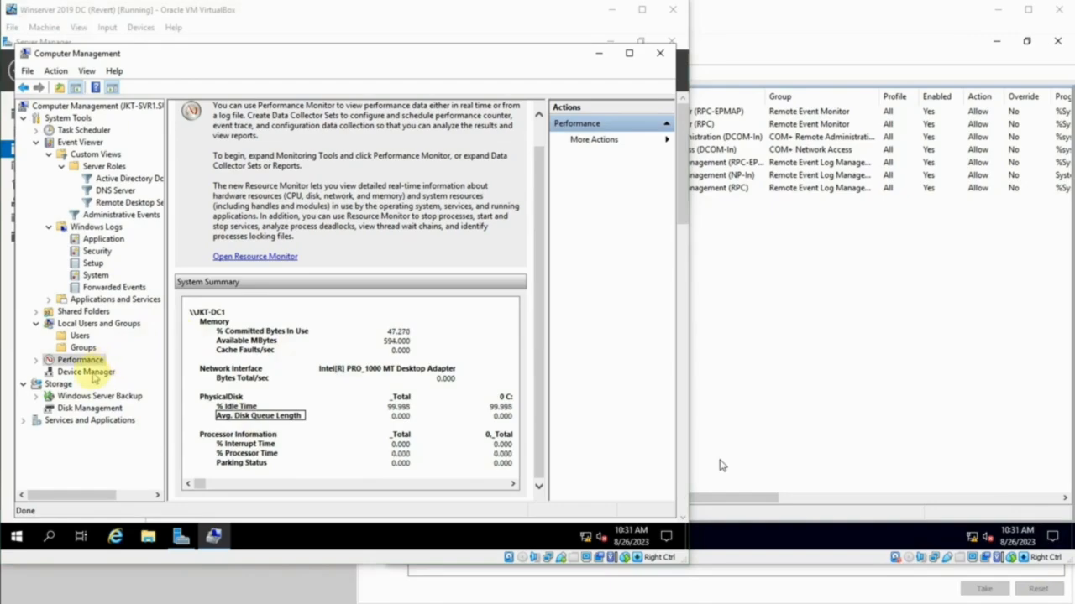
# - Try to view JKT-SVR1's Device Manager remotely, dismiss the dialog and close Computer Management
pyautogui.click(92, 374)
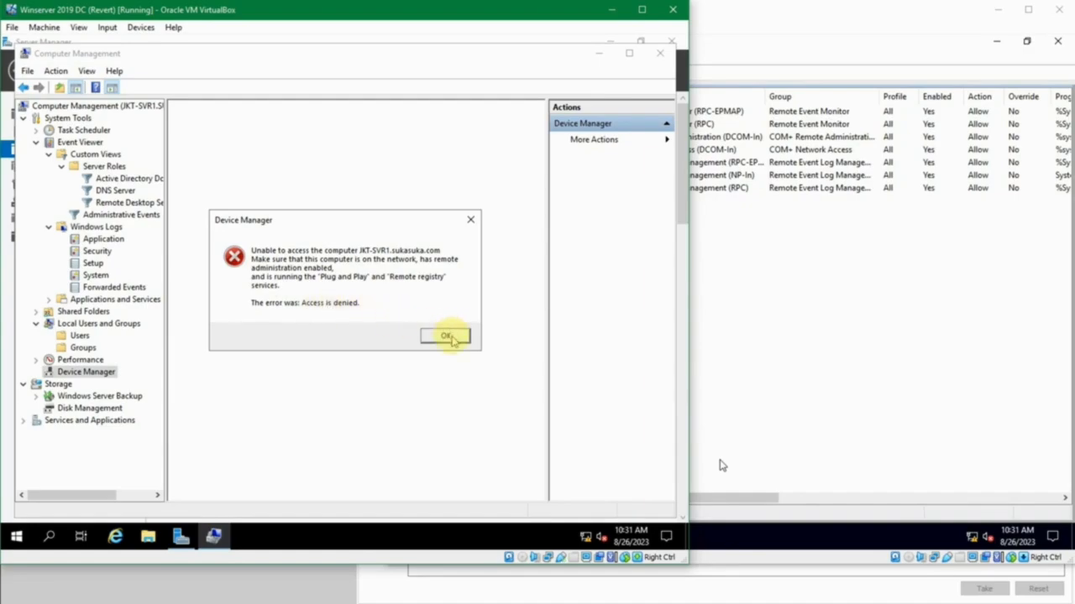
pyautogui.click(447, 337)
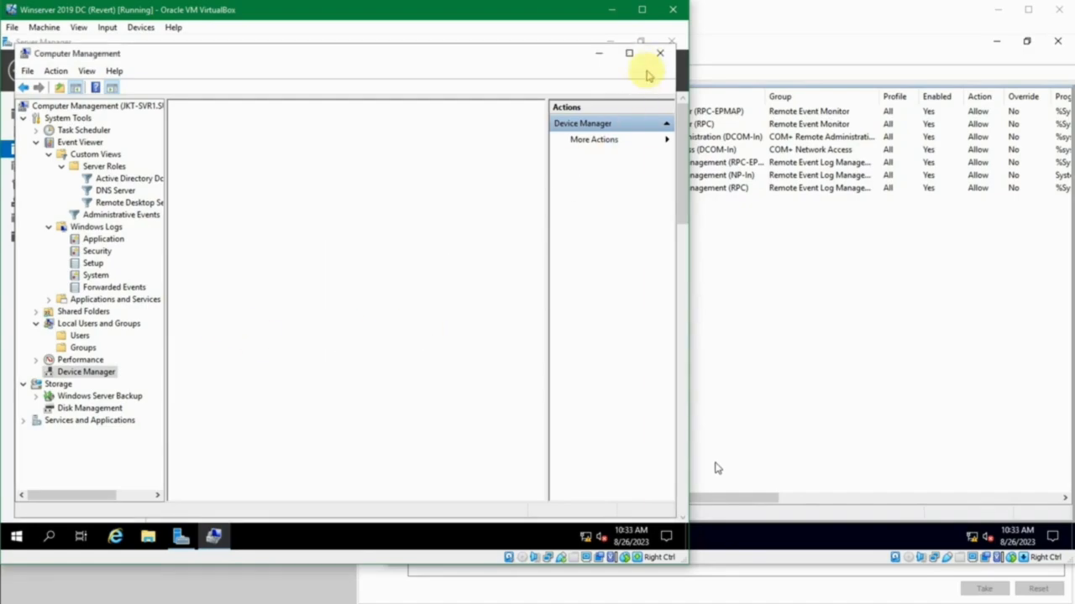
pyautogui.click(660, 52)
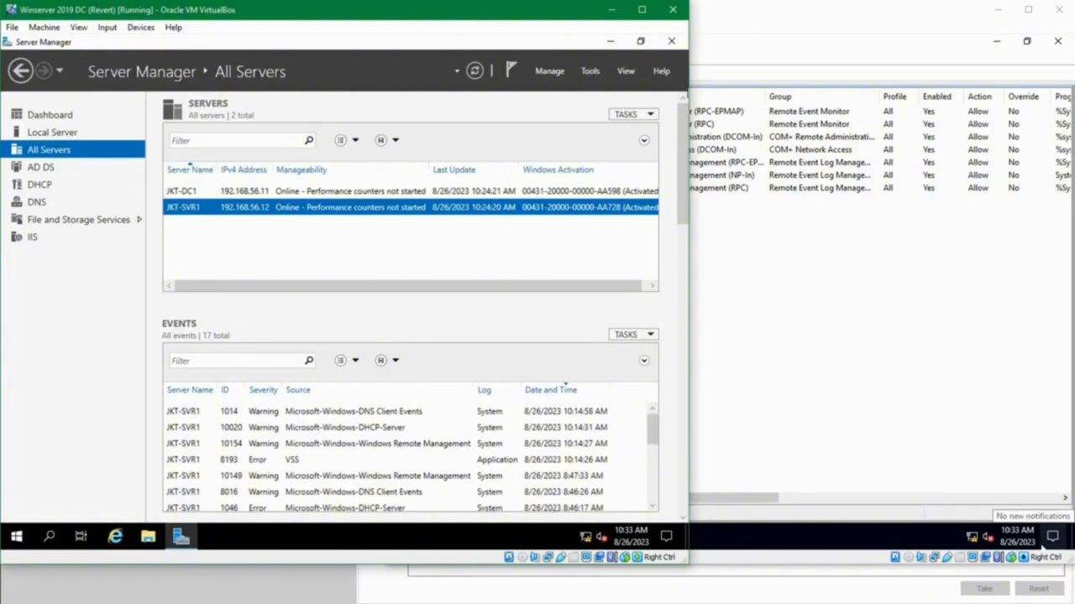
pyautogui.click(501, 249)
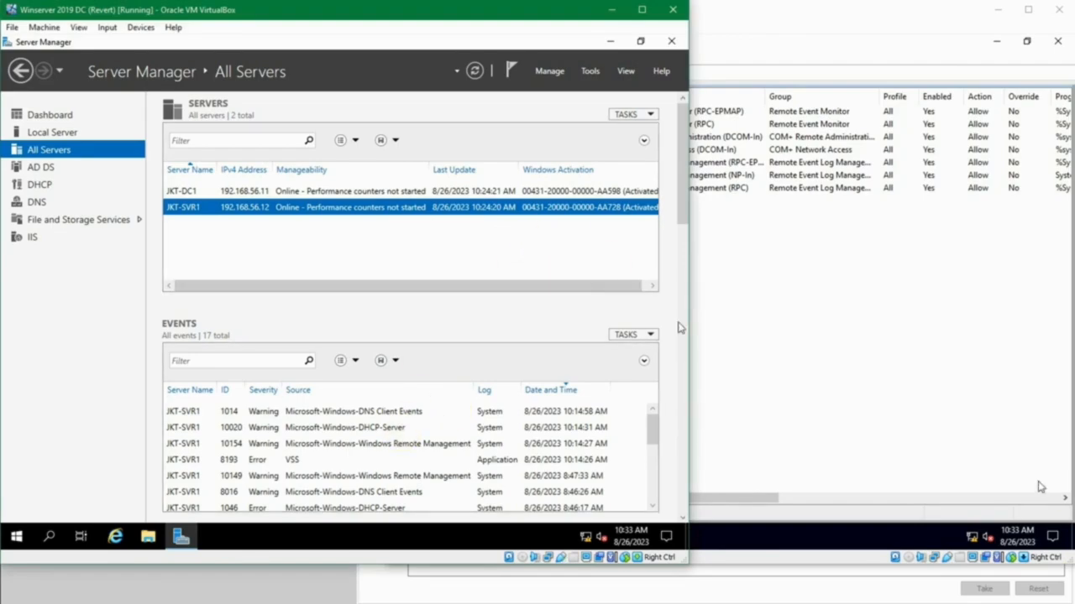
pyautogui.click(565, 262)
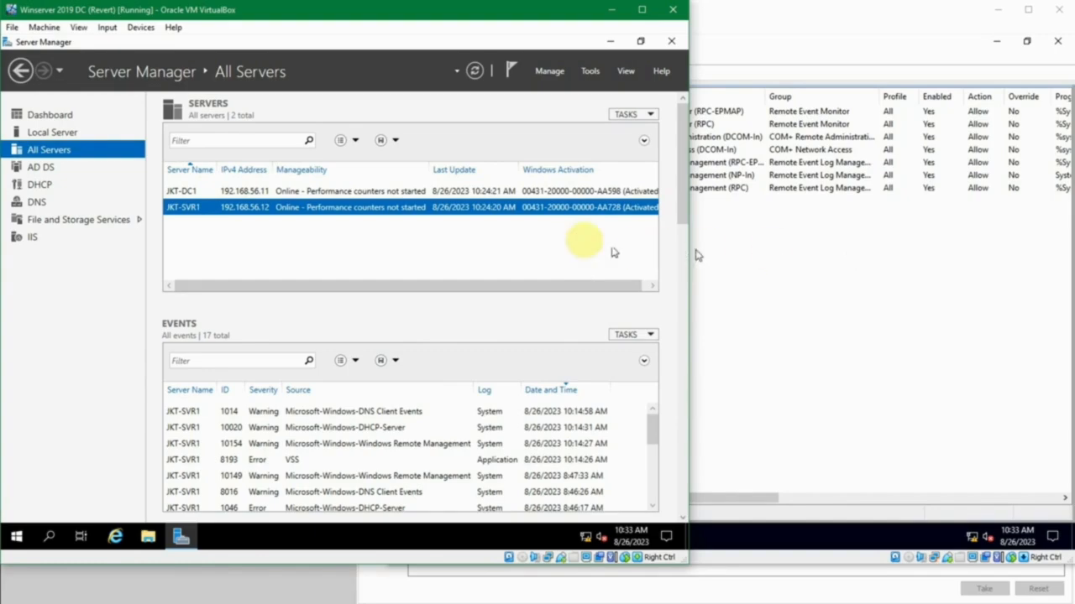
pyautogui.click(858, 254)
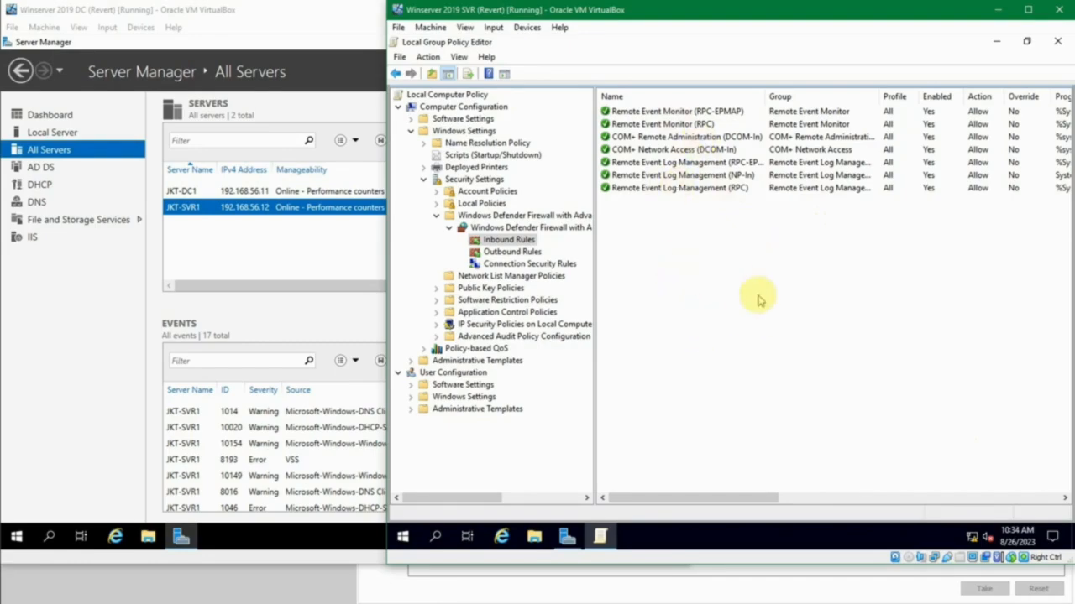
pyautogui.click(243, 234)
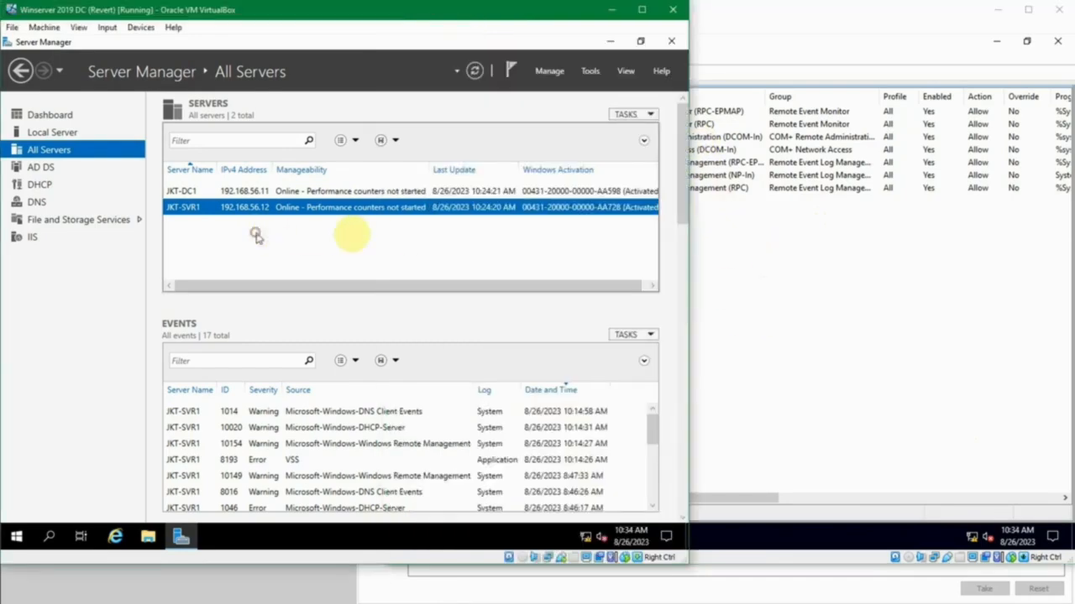